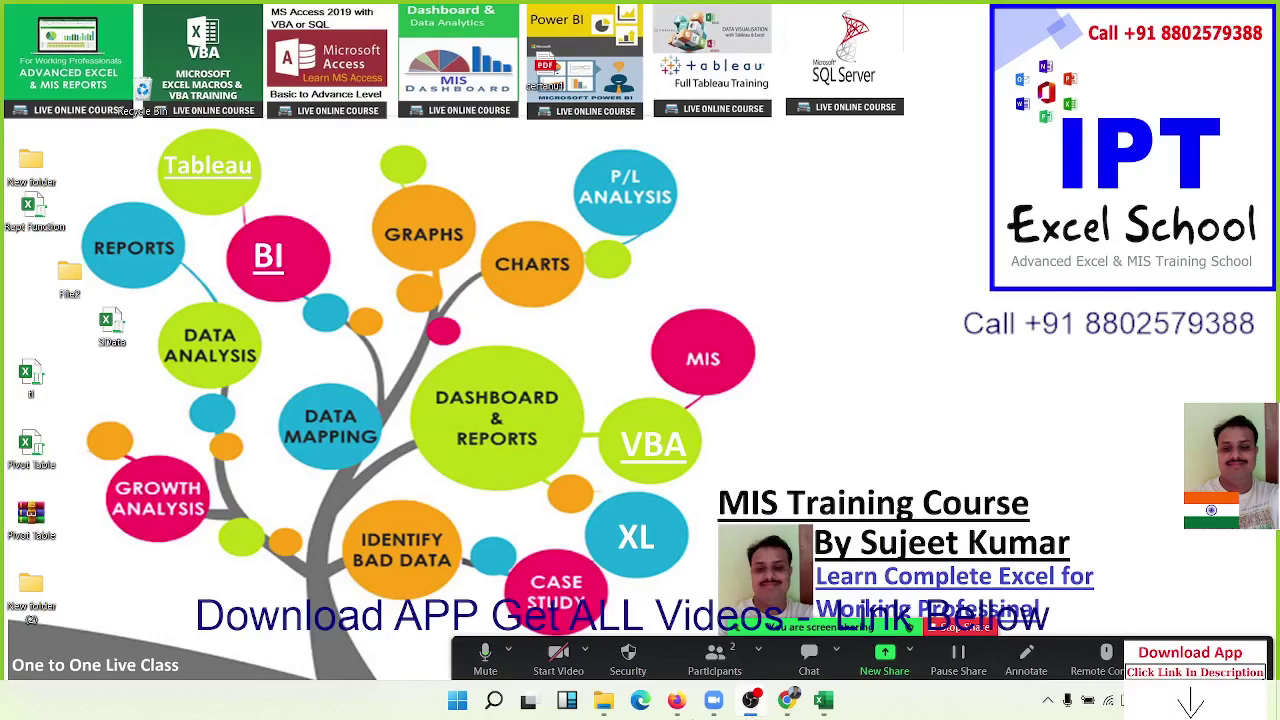
Step: Bring File Explorer forward and browse Desktop and the IPT location, dismissing a network error
{"action": "mouse_move", "coordinate": [614, 716]}
{"action": "left_click", "coordinate": [606, 702]}
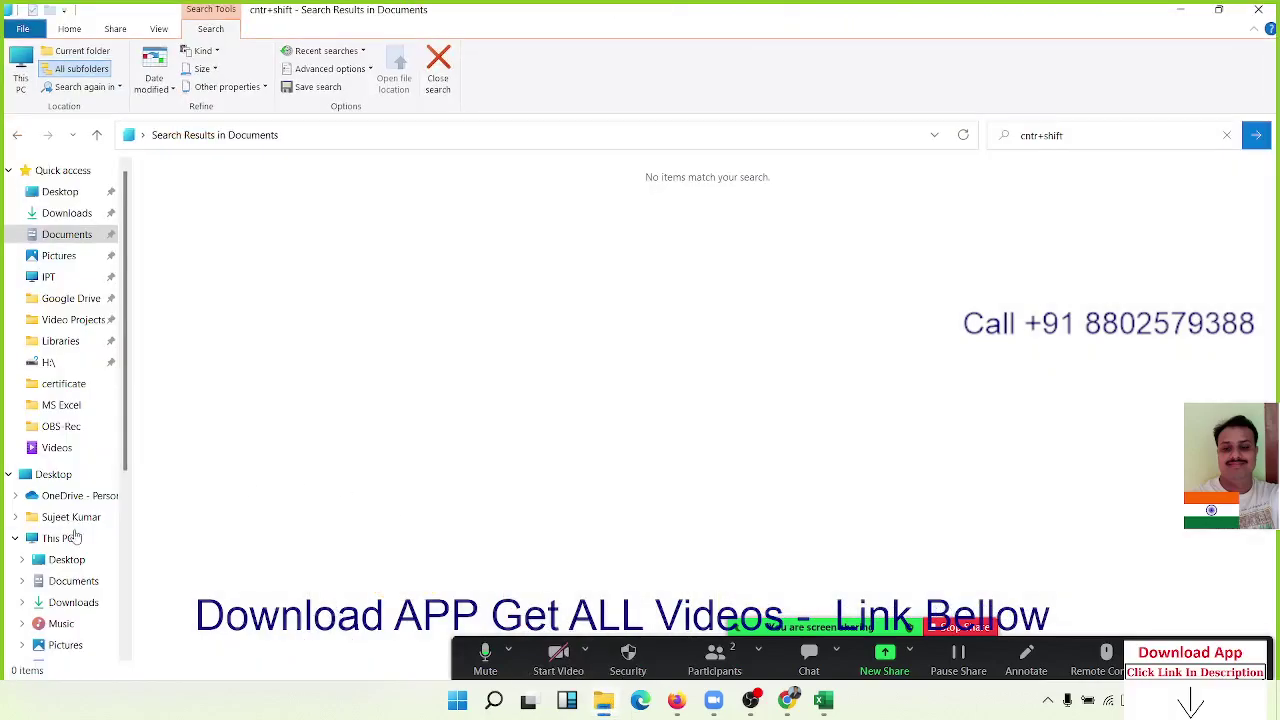
{"action": "left_click", "coordinate": [50, 476]}
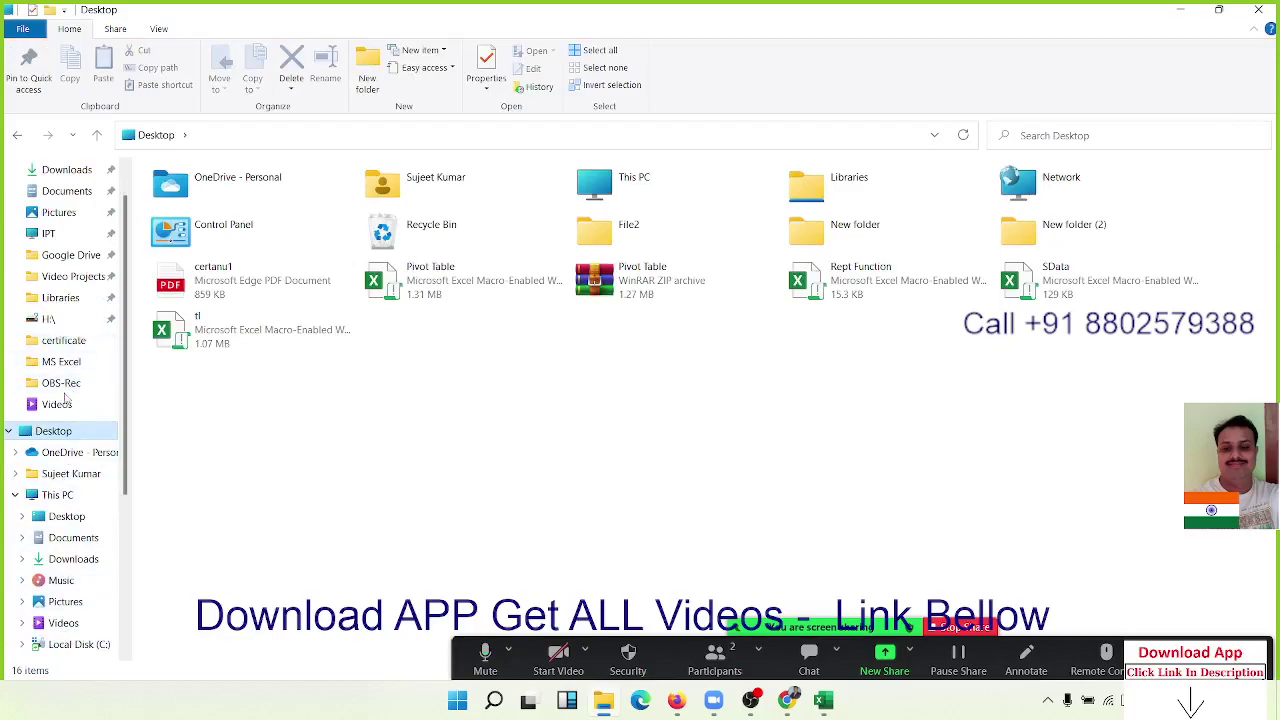
{"action": "left_click", "coordinate": [70, 243]}
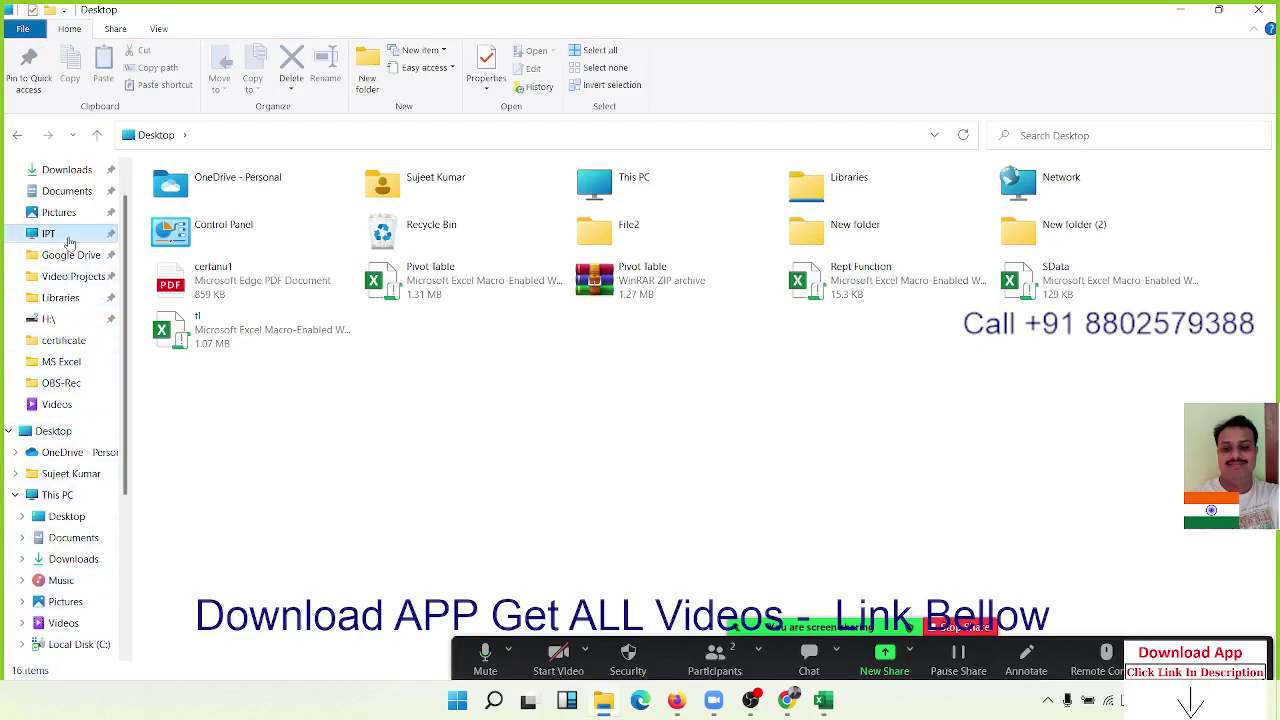
{"action": "scroll", "coordinate": [68, 430], "scroll_direction": "down", "scroll_amount": 3}
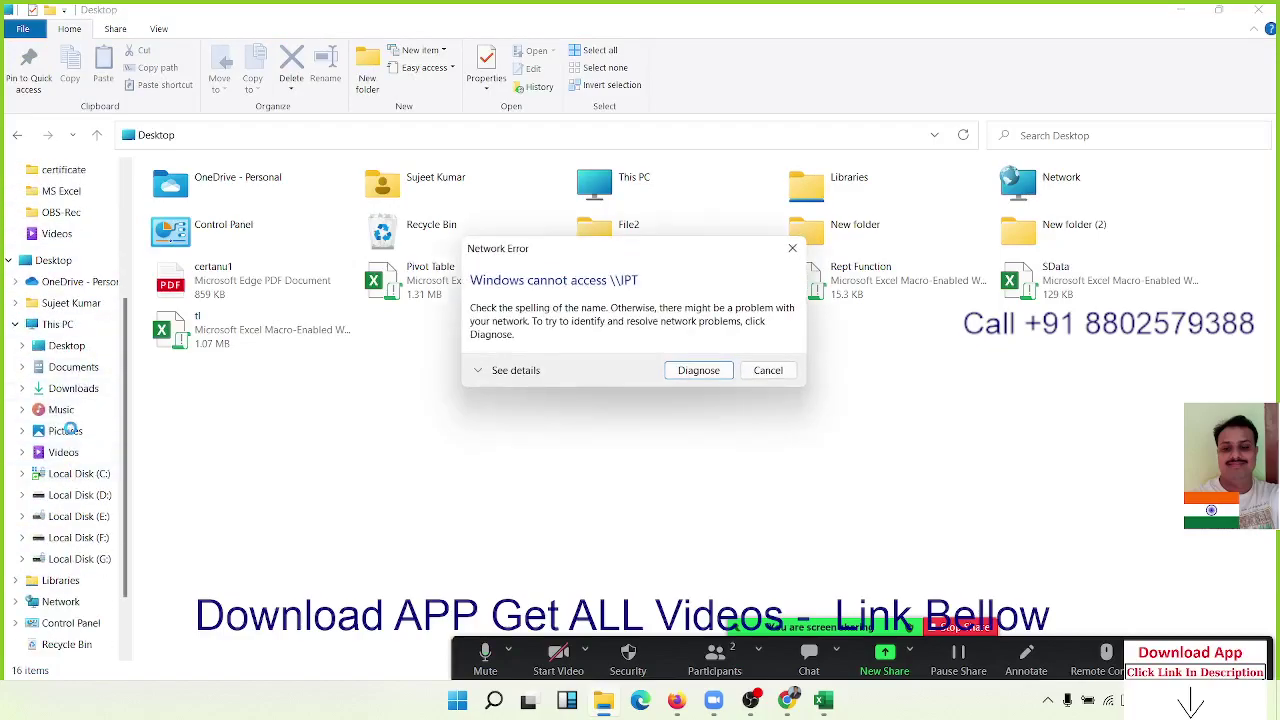
{"action": "left_click", "coordinate": [768, 372]}
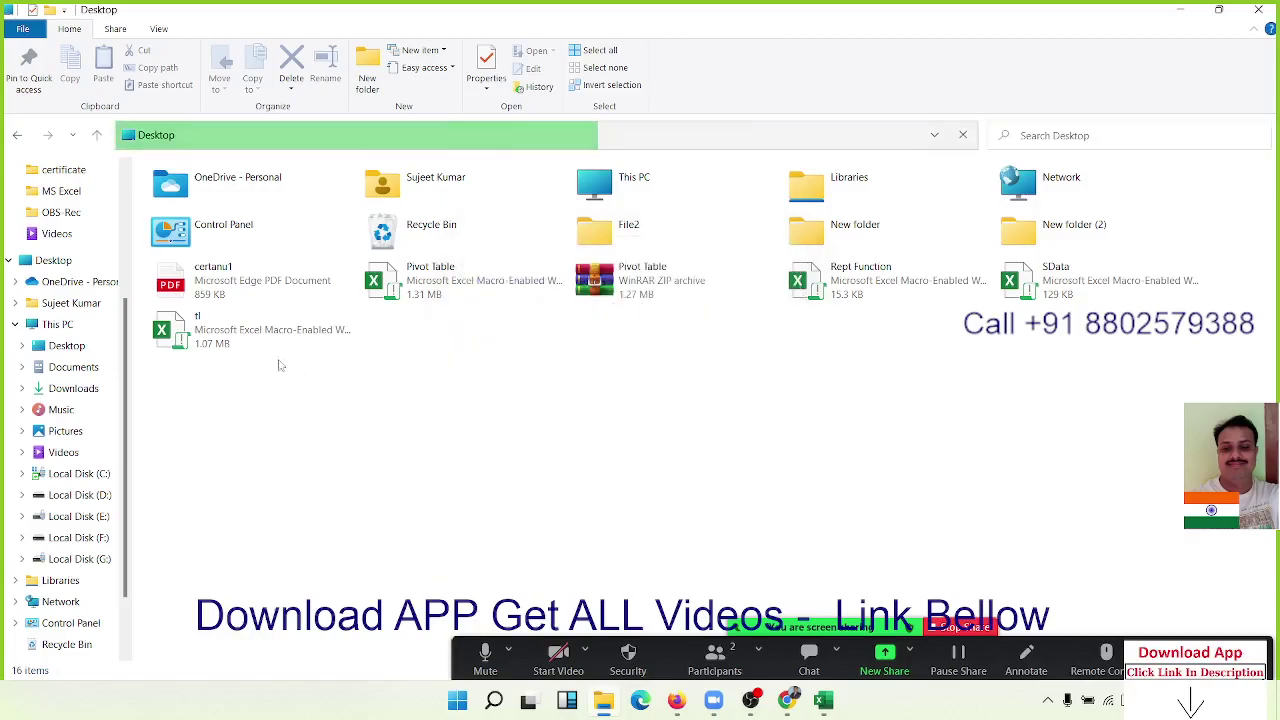
Step: Open Local Disk (E:), then the 2022 folder and its subfolder 9
{"action": "left_click", "coordinate": [57, 324]}
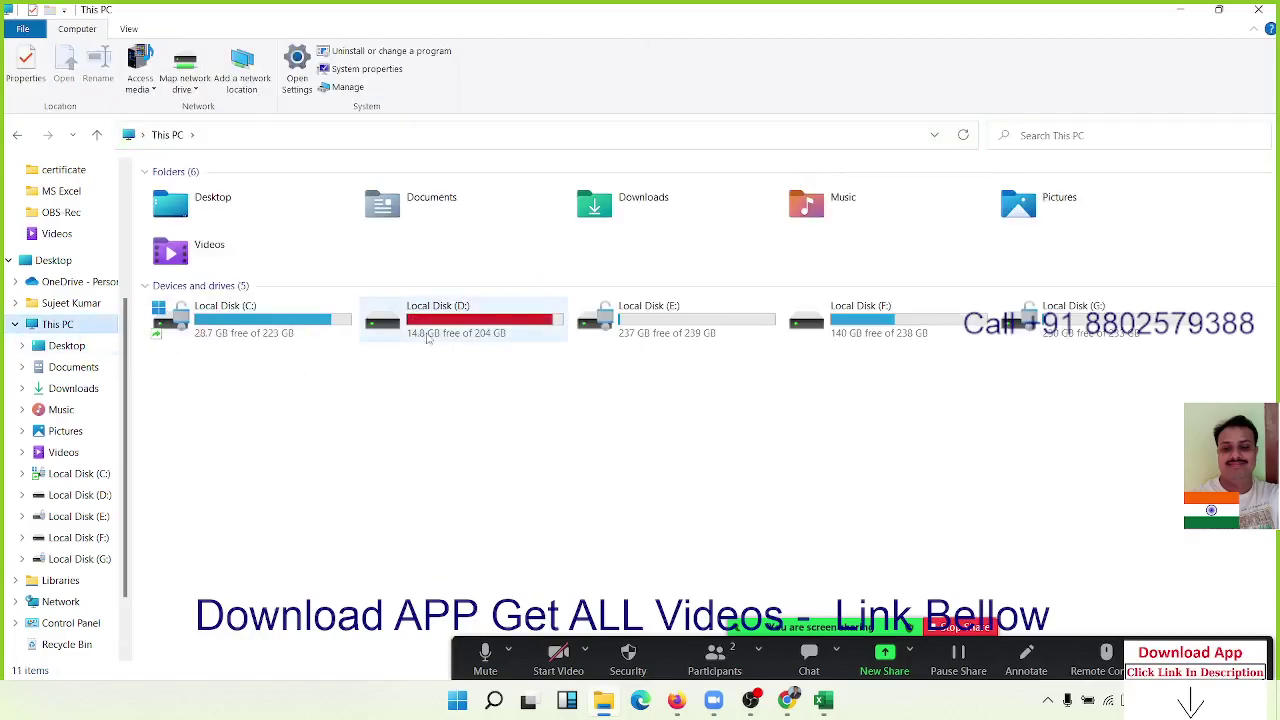
{"action": "double_click", "coordinate": [634, 334]}
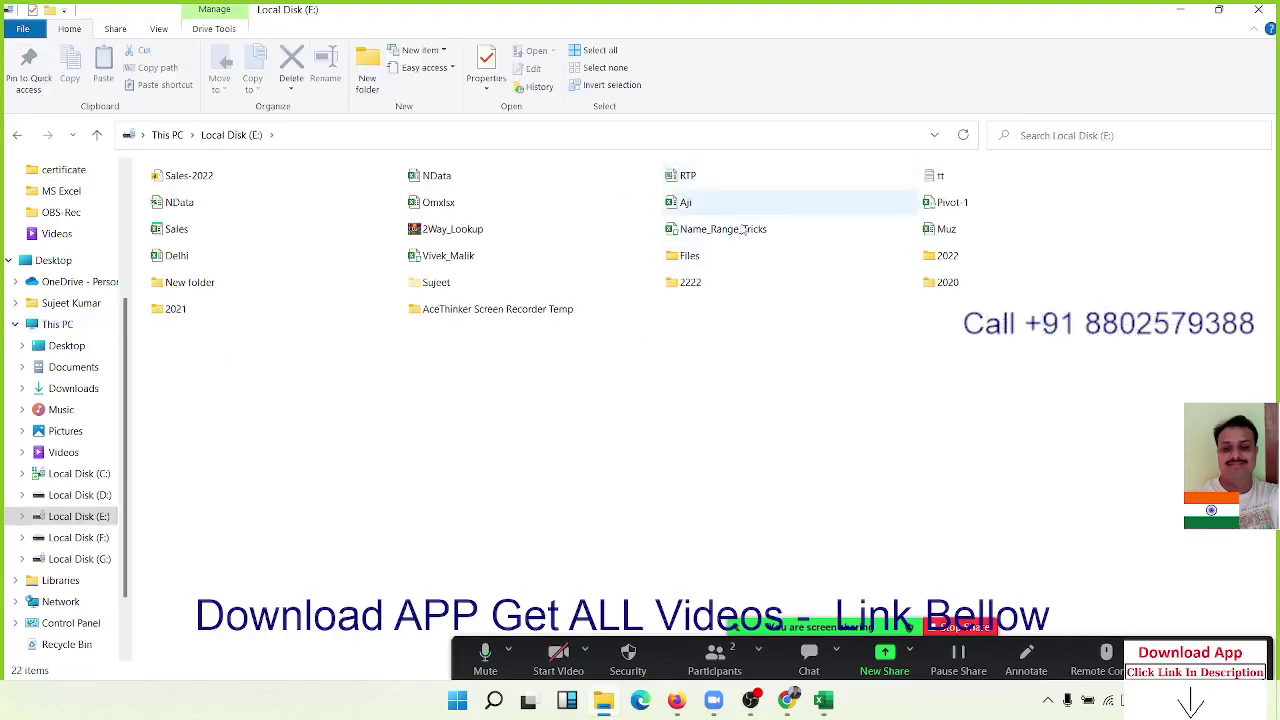
{"action": "left_click", "coordinate": [940, 260]}
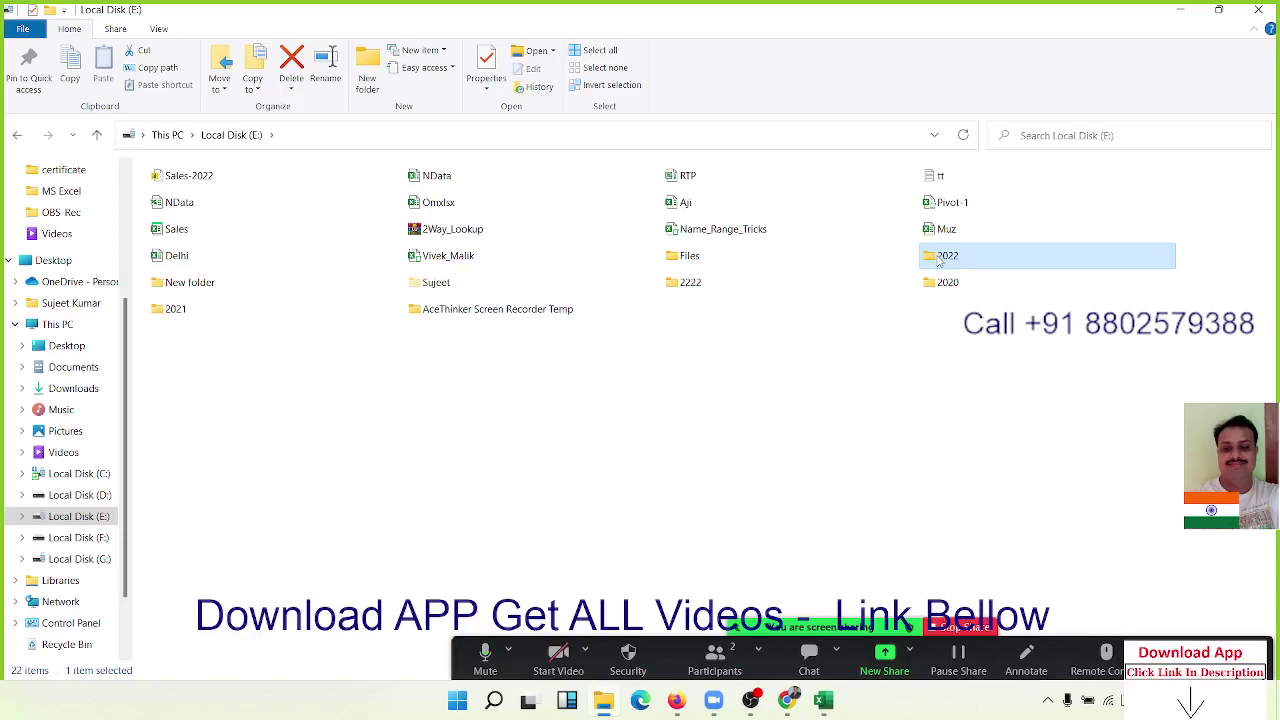
{"action": "double_click", "coordinate": [940, 260]}
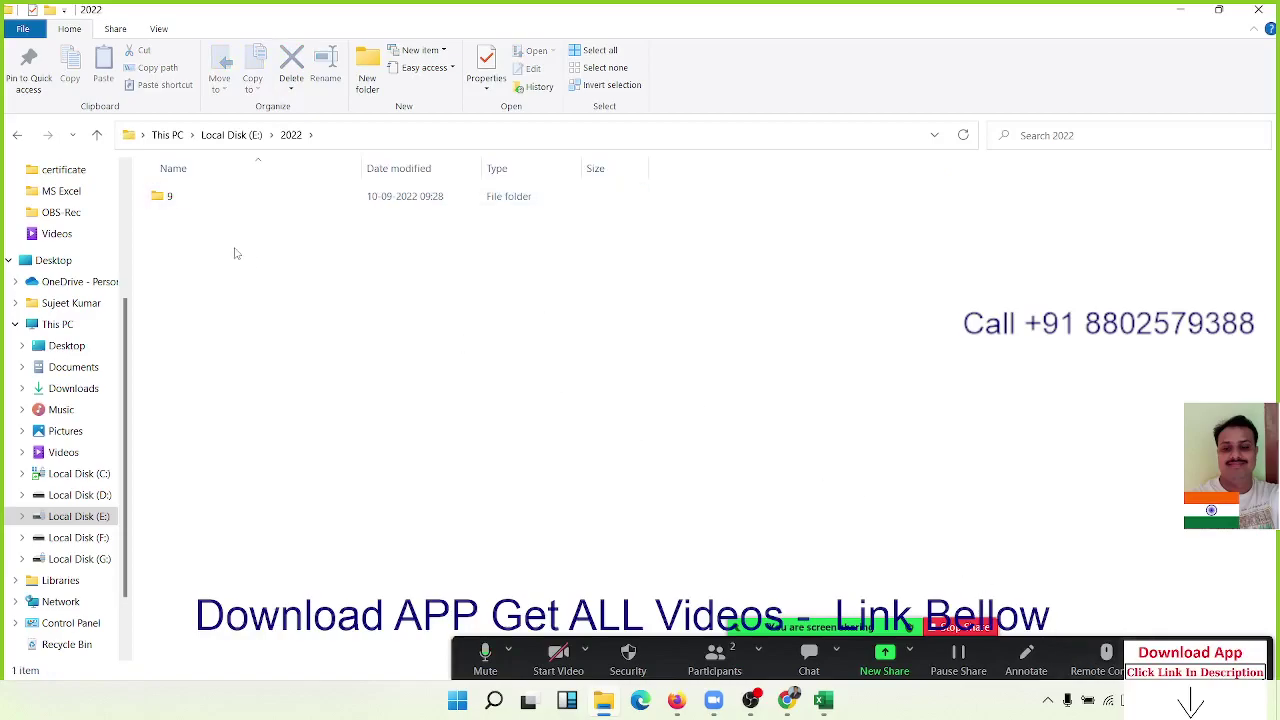
{"action": "double_click", "coordinate": [207, 204]}
Step: Create a new folder named 12 inside folder 9 and open it
{"action": "right_click", "coordinate": [158, 222]}
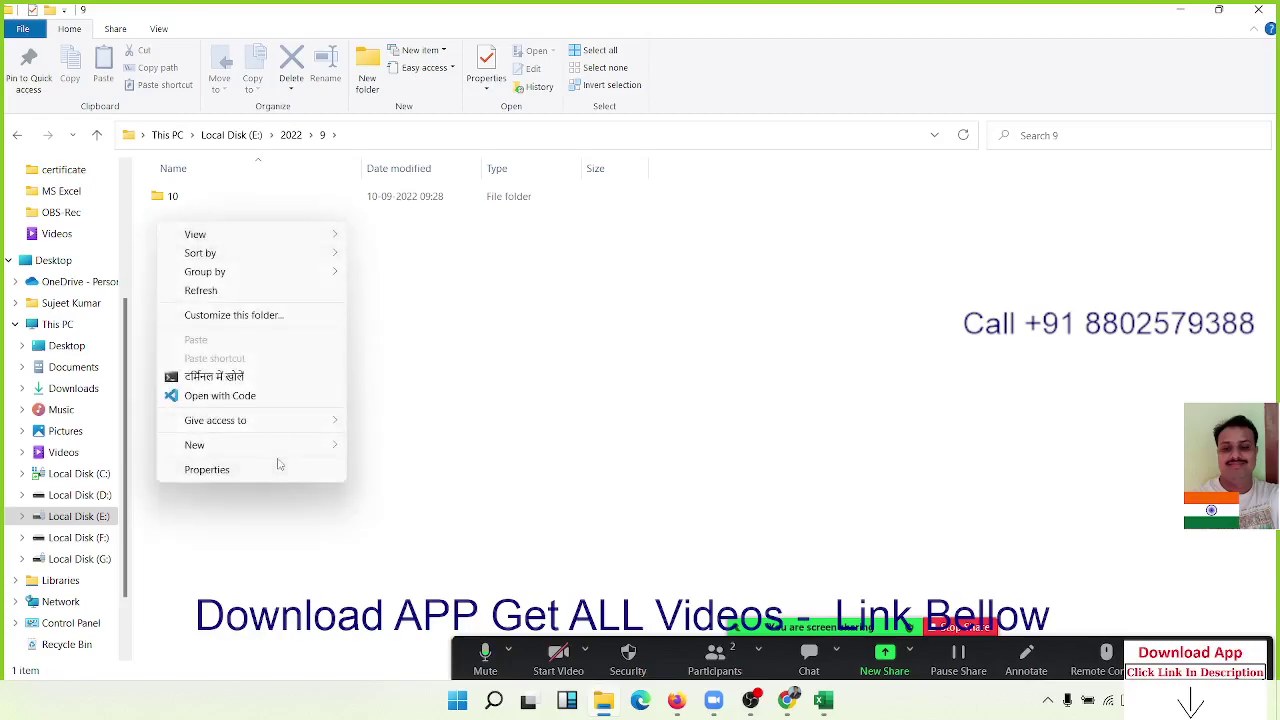
{"action": "mouse_move", "coordinate": [280, 450]}
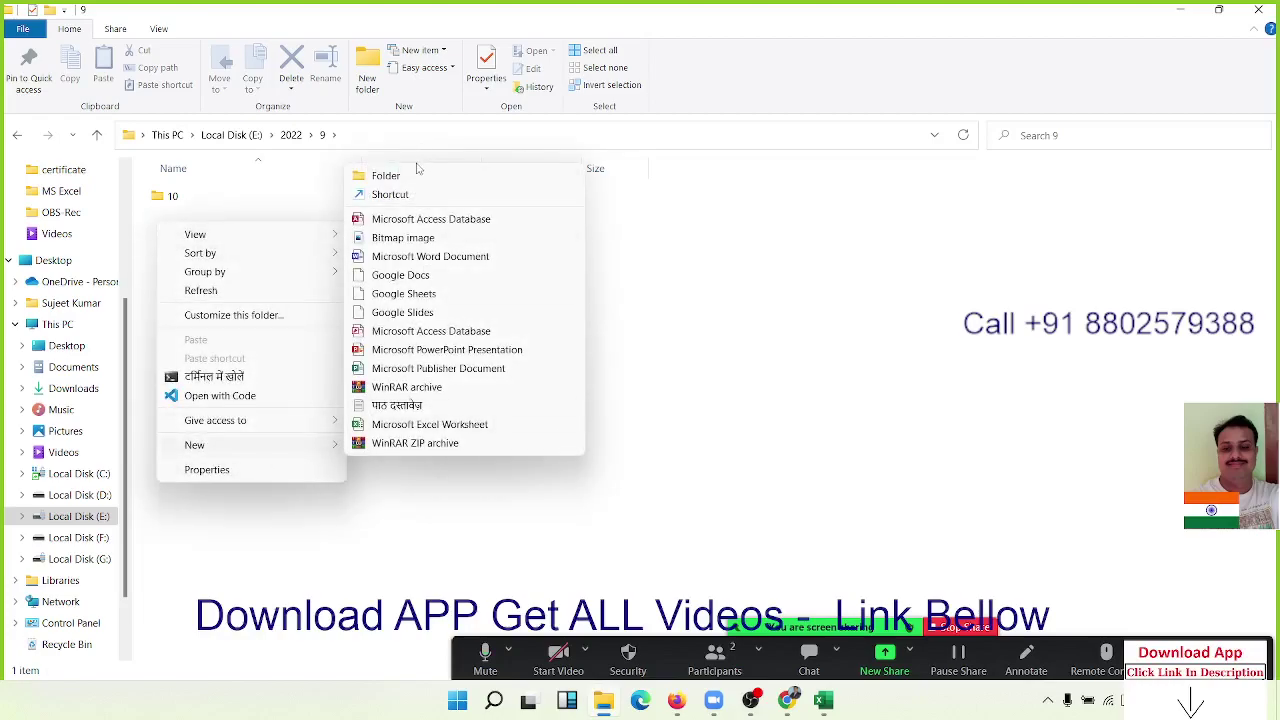
{"action": "left_click", "coordinate": [386, 176]}
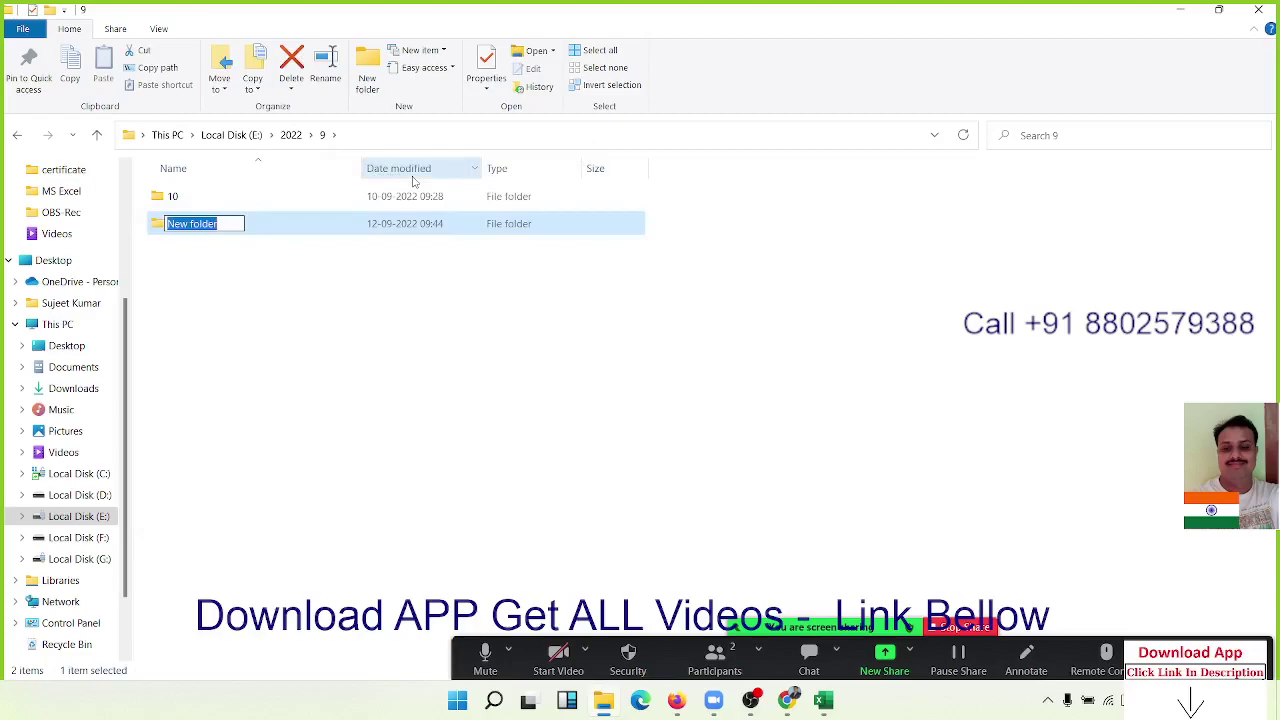
{"action": "type", "text": "12"}
{"action": "key", "text": "Return"}
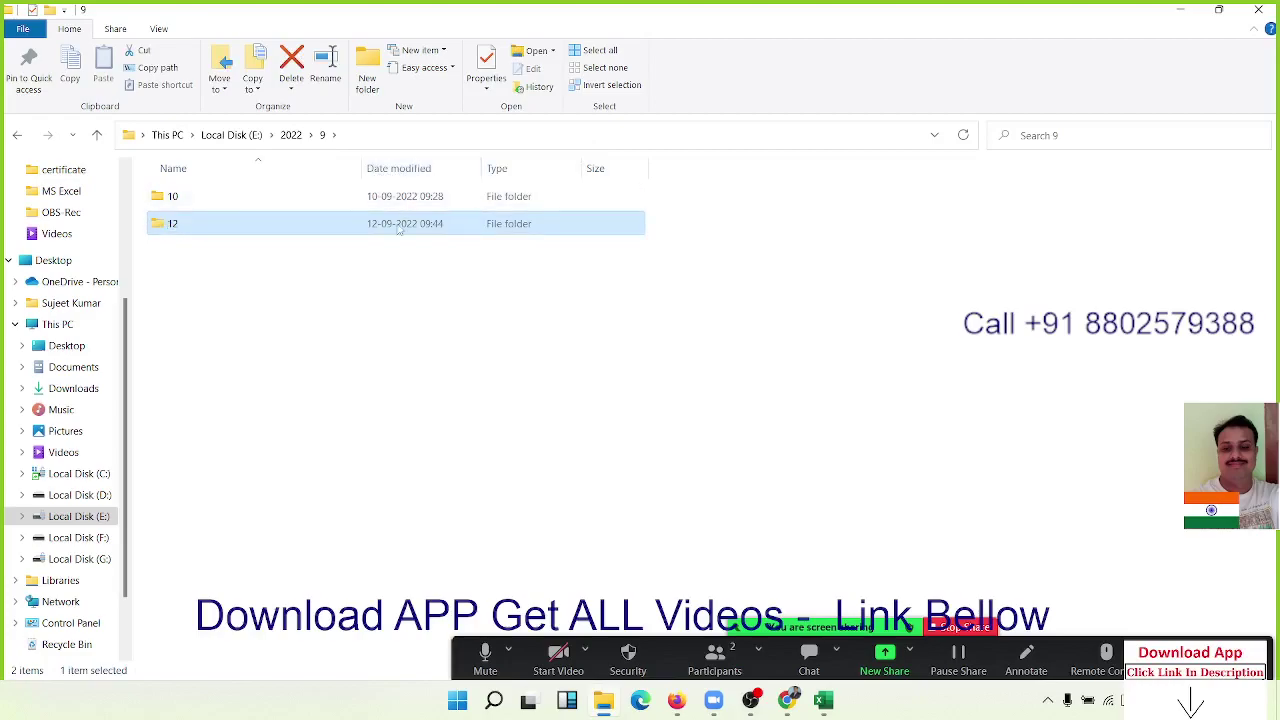
{"action": "double_click", "coordinate": [195, 224]}
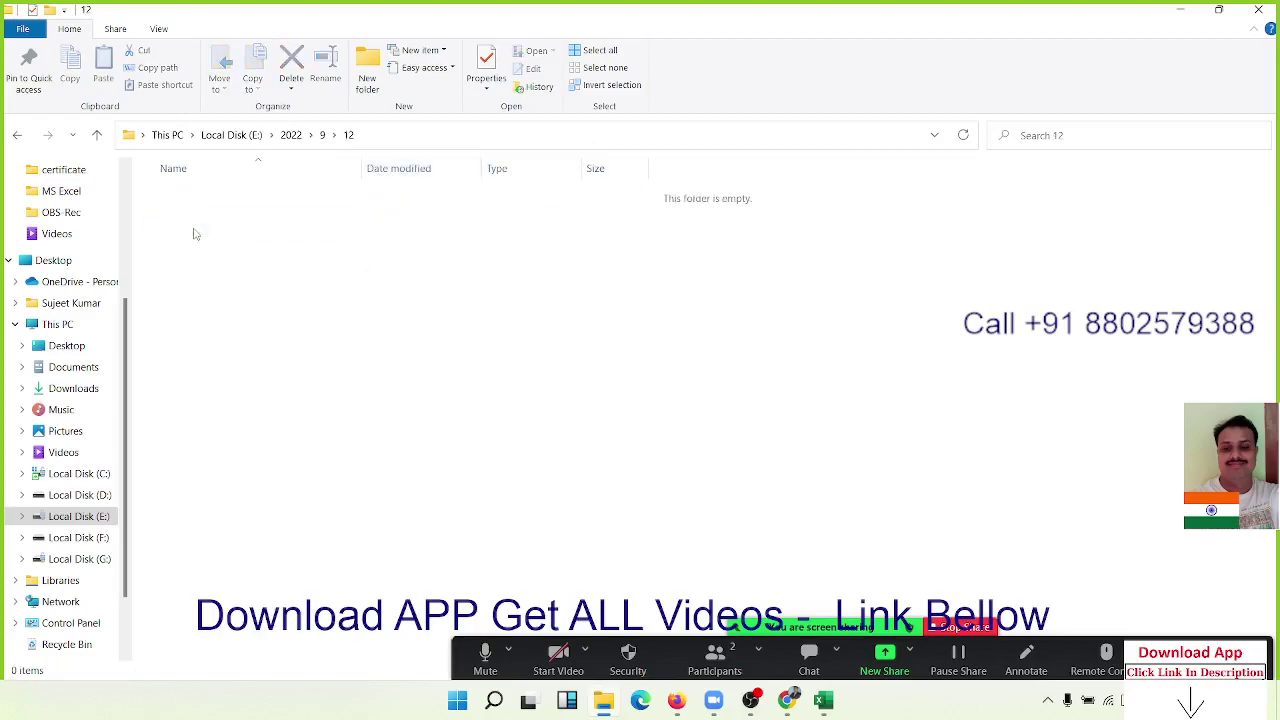
Step: Create a new Excel worksheet in folder 12 named 12-sep-22
{"action": "right_click", "coordinate": [193, 229]}
{"action": "mouse_move", "coordinate": [231, 481]}
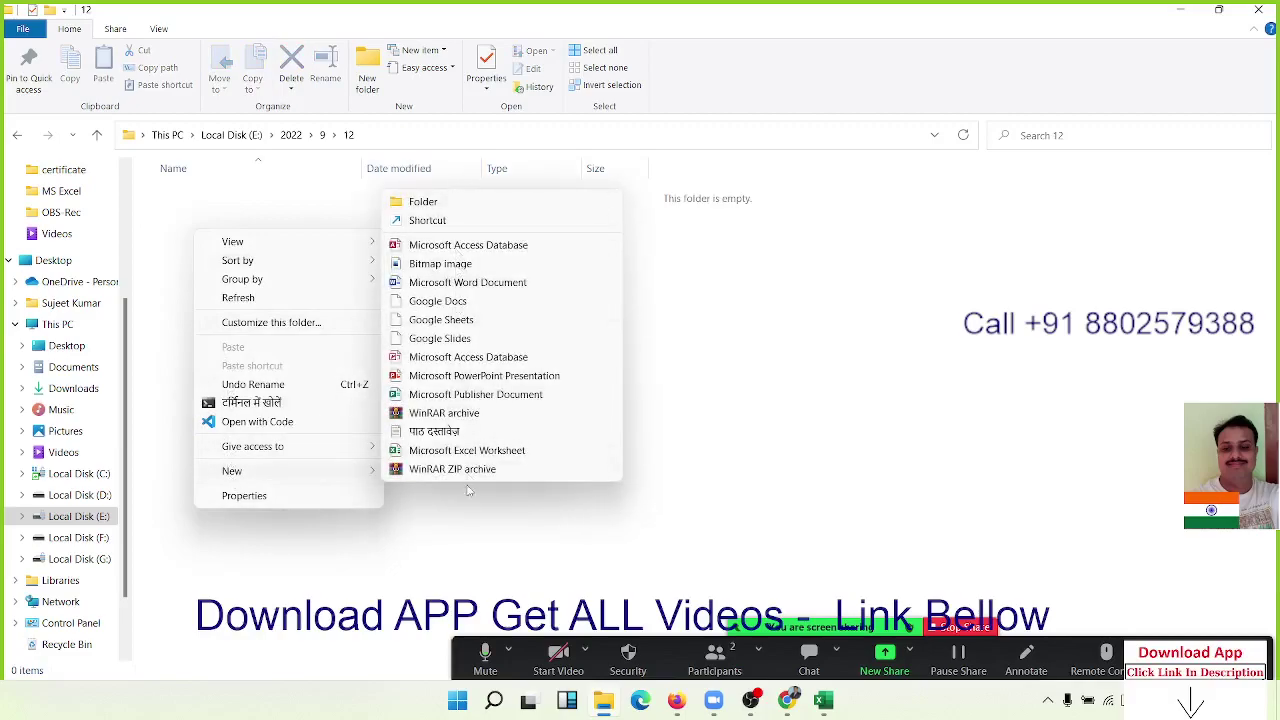
{"action": "left_click", "coordinate": [476, 452]}
{"action": "type", "text": "1"}
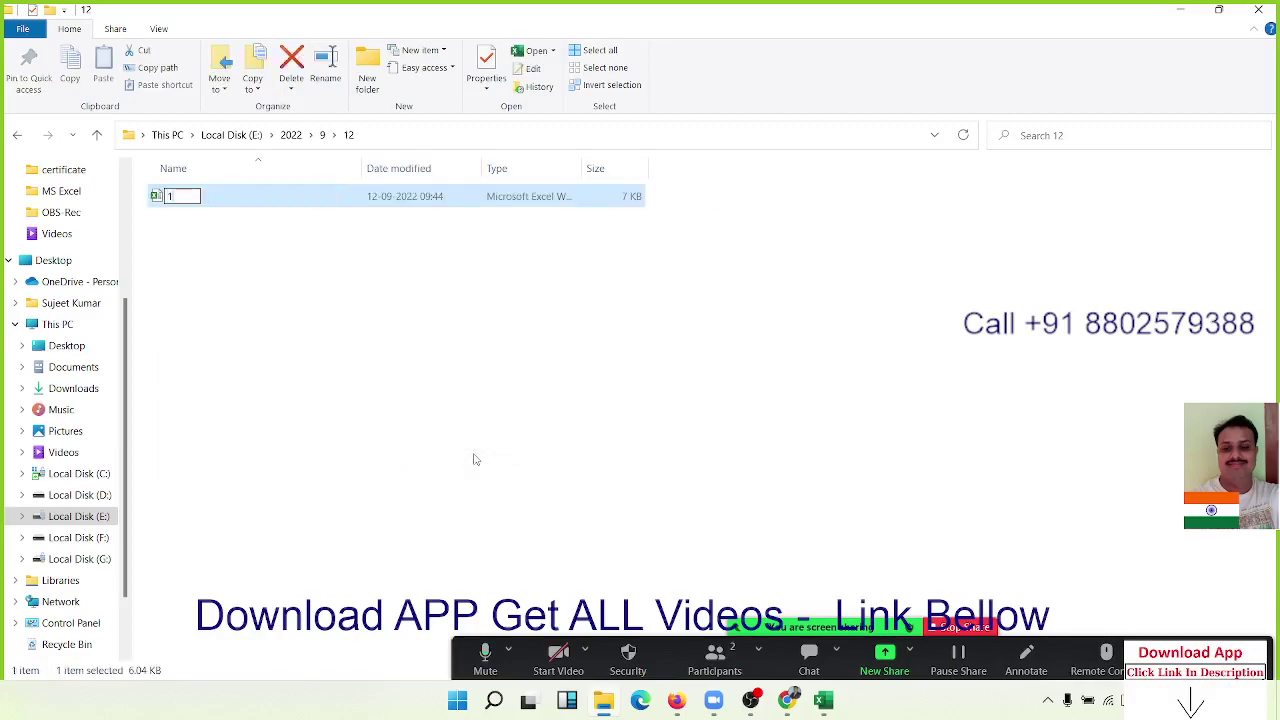
{"action": "type", "text": "2-sep"}
{"action": "type", "text": "-222"}
{"action": "key", "text": "BackSpace"}
{"action": "key", "text": "Return"}
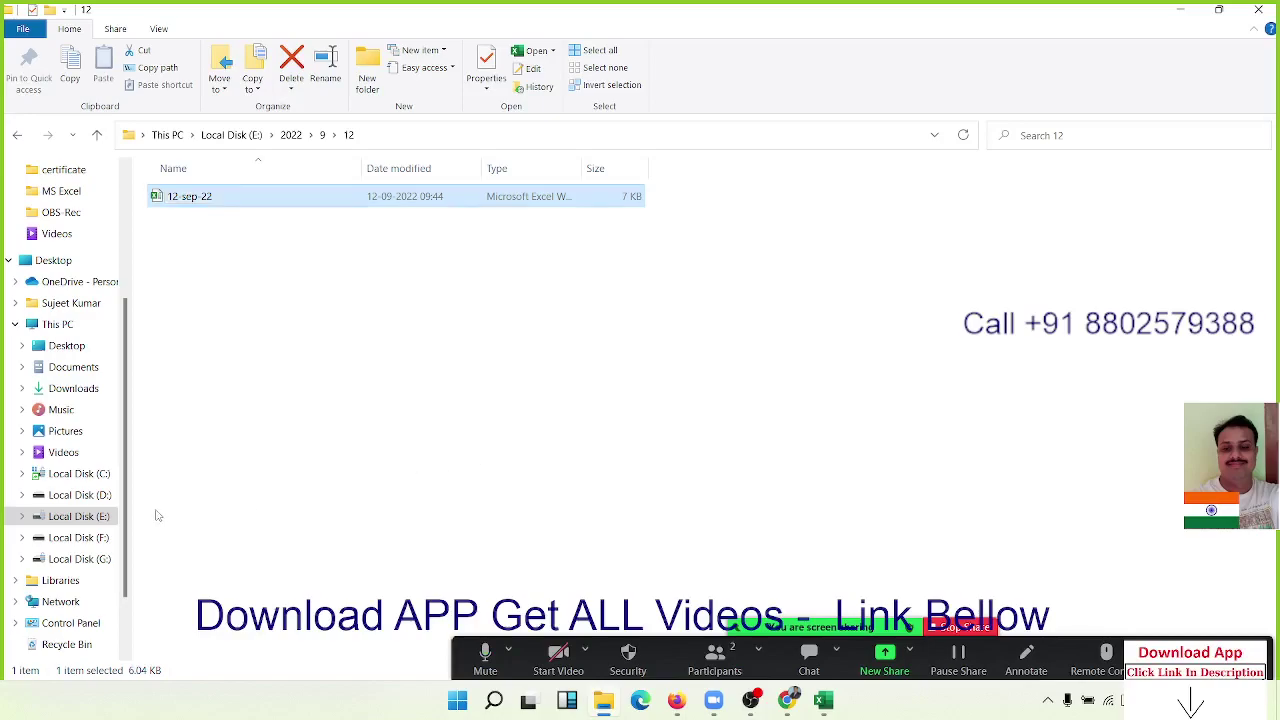
Step: Go back to drive E: and delete the 2022 folder
{"action": "left_click", "coordinate": [104, 517]}
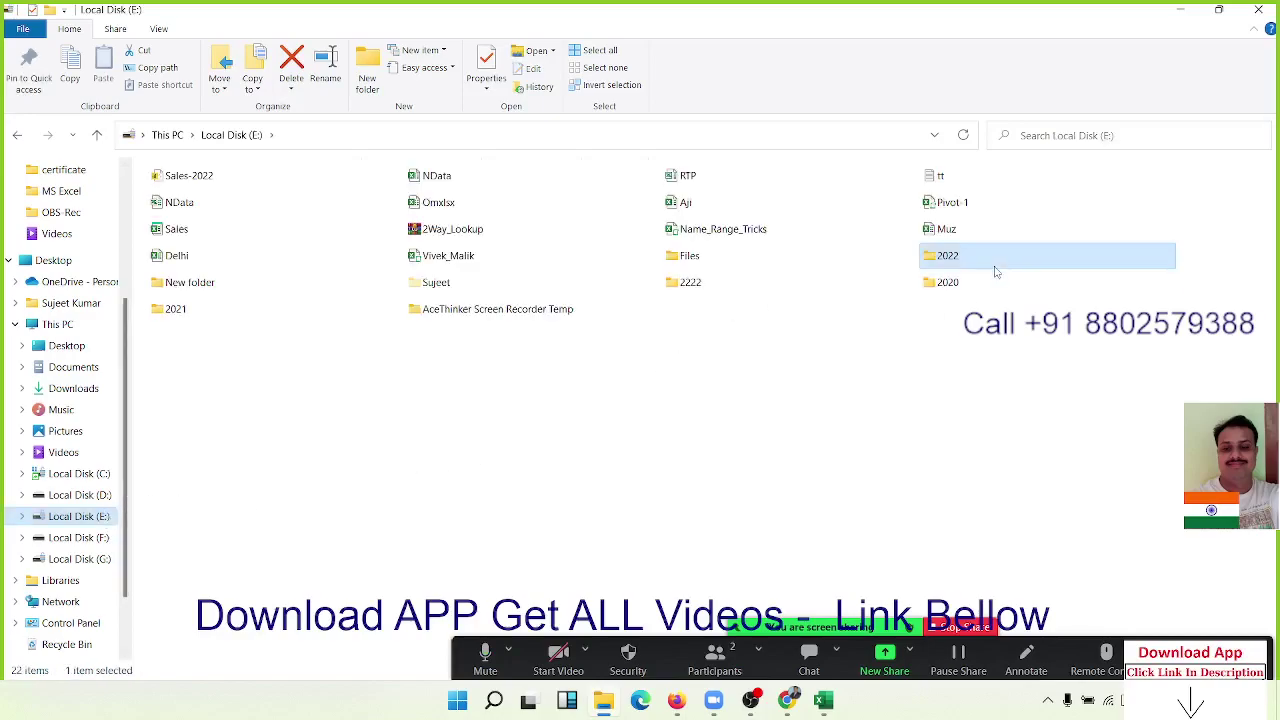
{"action": "right_click", "coordinate": [994, 268]}
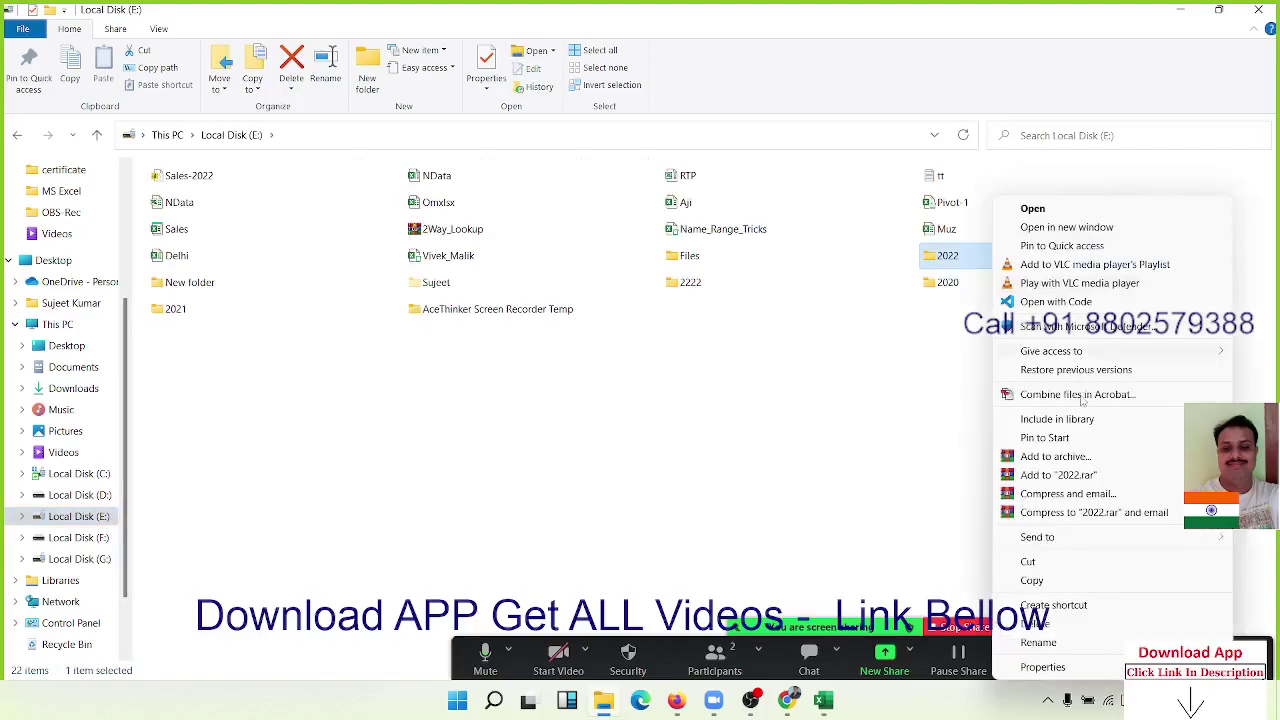
{"action": "left_click", "coordinate": [1040, 624]}
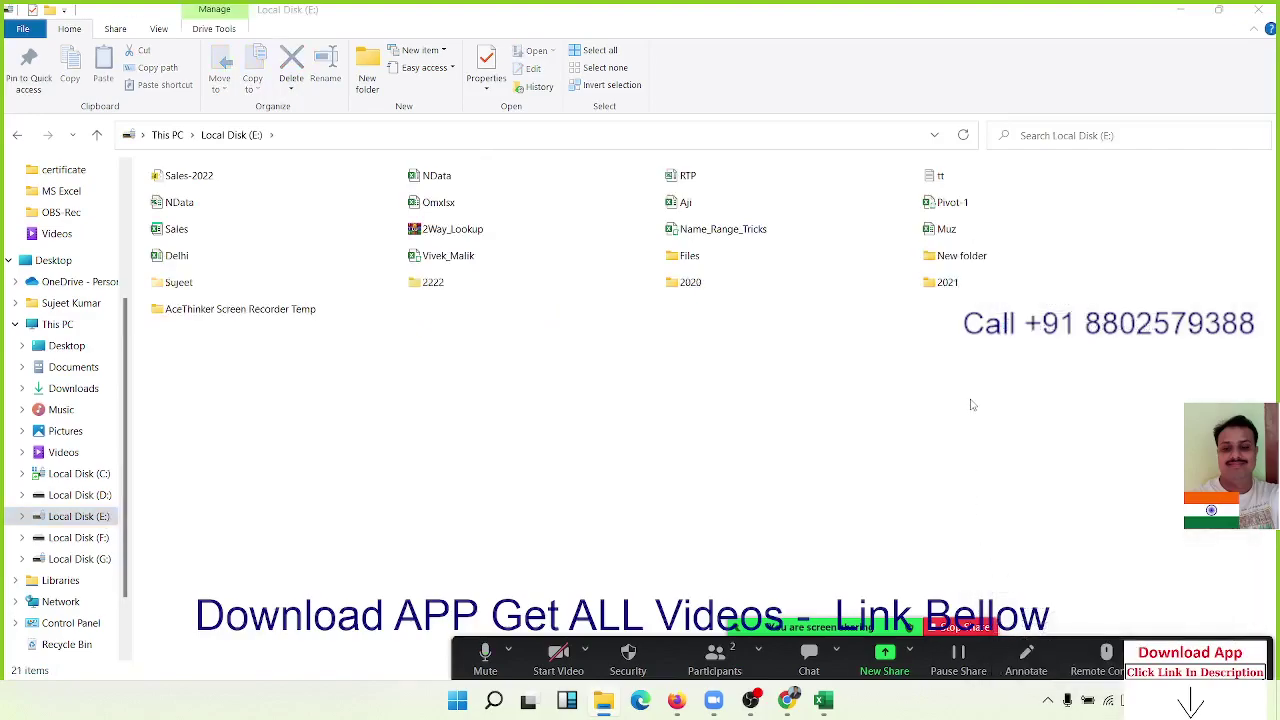
Step: Open the VBA editor from the tl workbook and snap it left, with Excel on the right
{"action": "left_click", "coordinate": [1181, 10]}
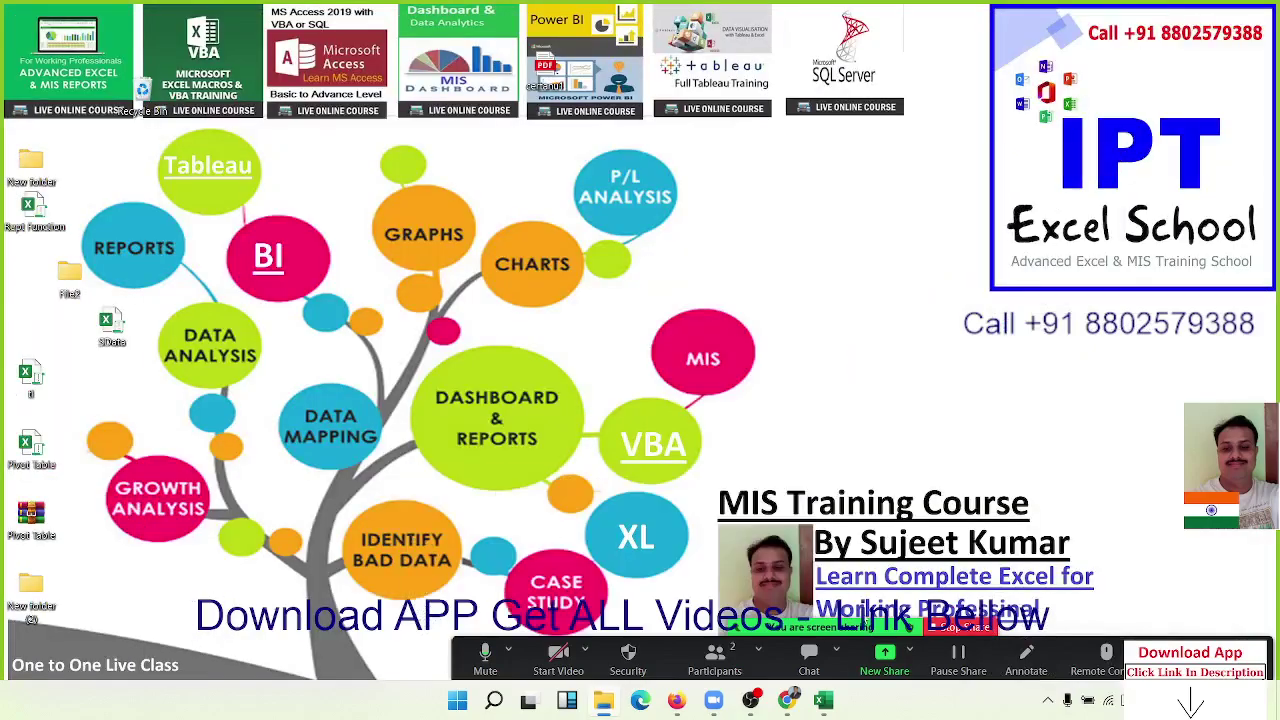
{"action": "mouse_move", "coordinate": [836, 709]}
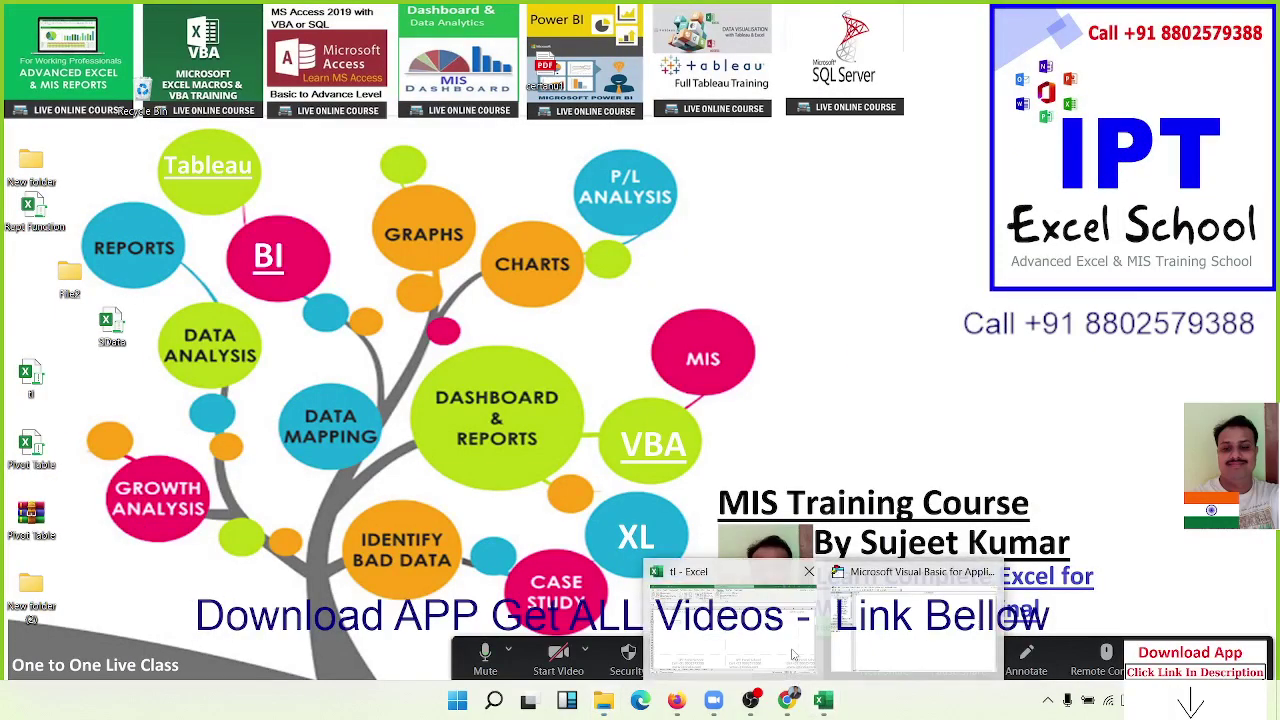
{"action": "left_click", "coordinate": [735, 600]}
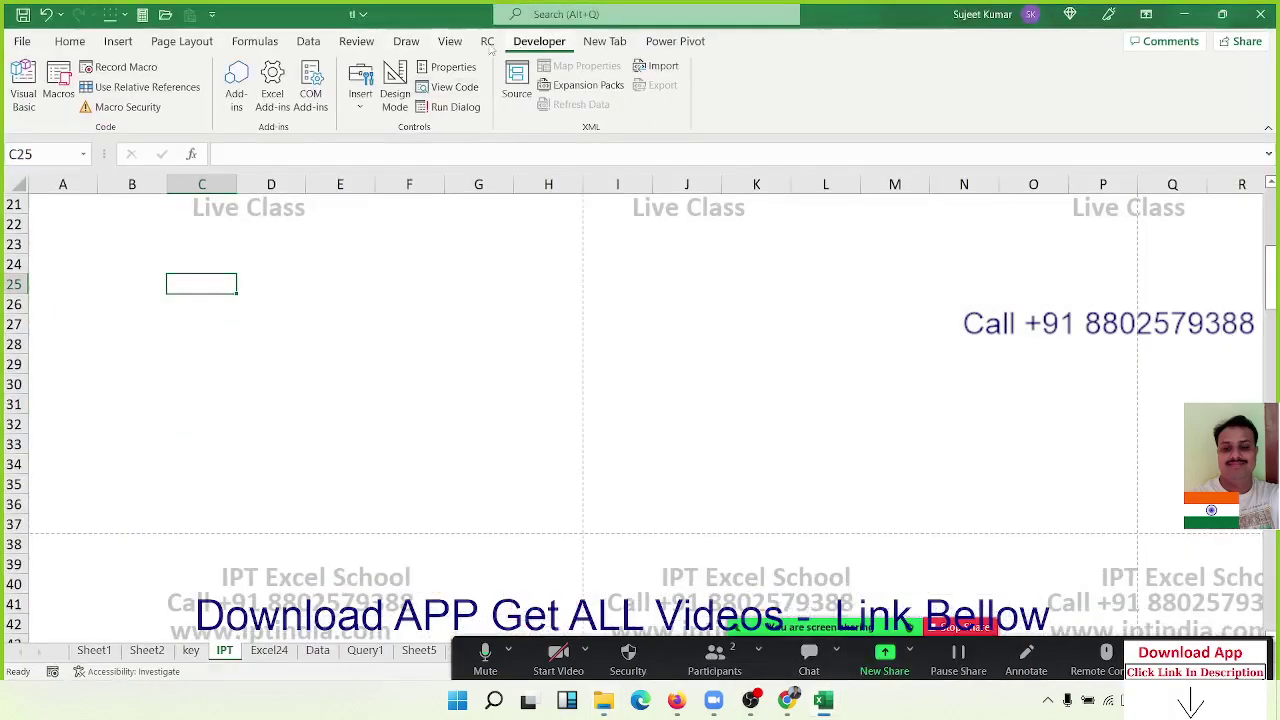
{"action": "left_click", "coordinate": [24, 90]}
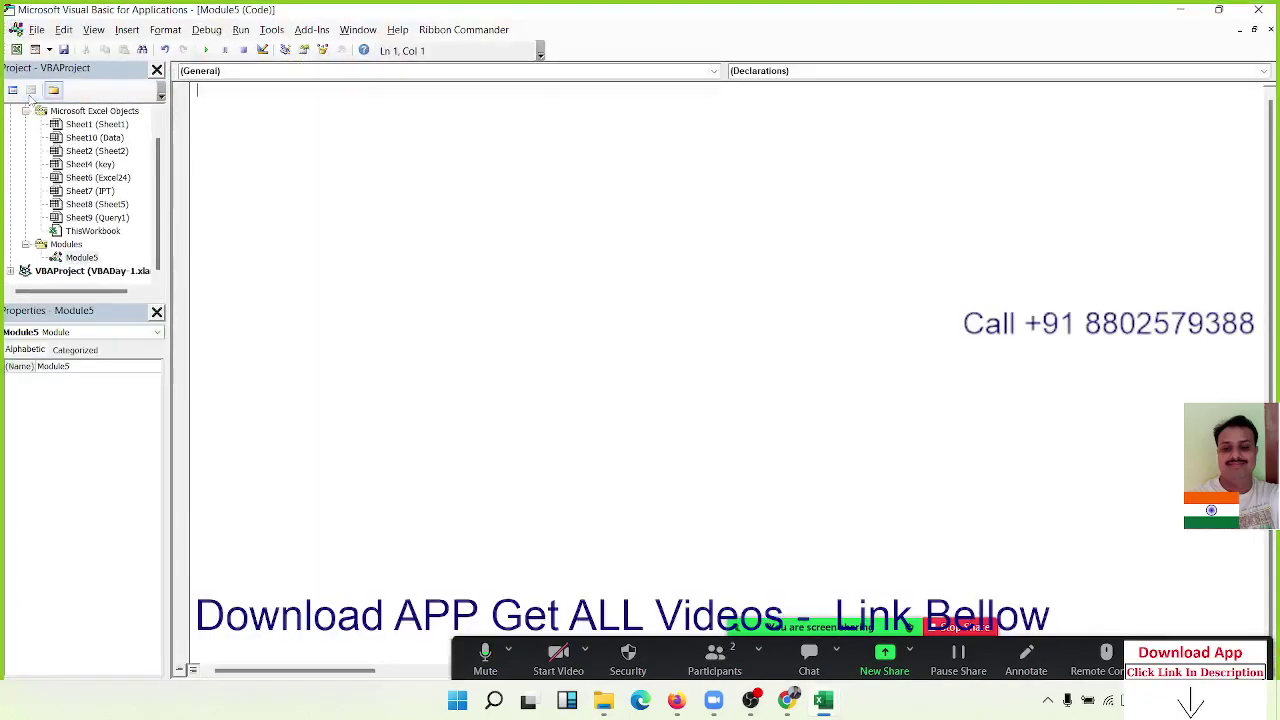
{"action": "mouse_move", "coordinate": [1219, 10]}
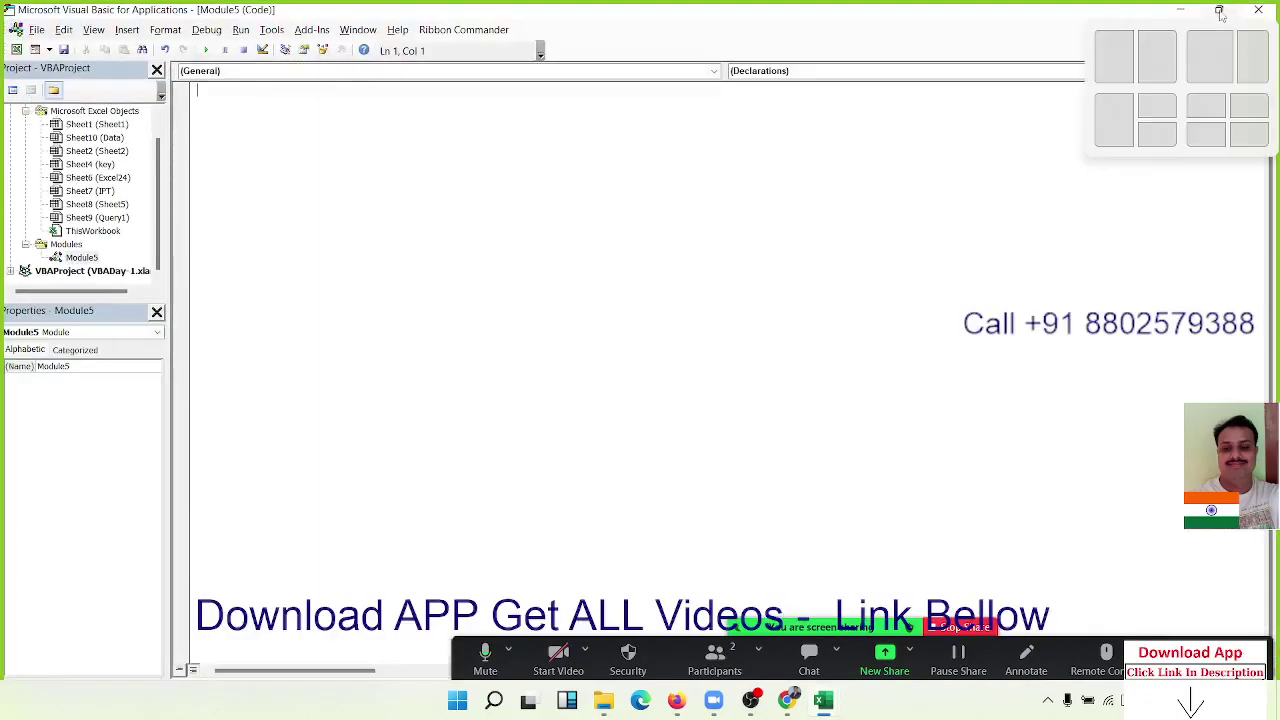
{"action": "left_click", "coordinate": [1128, 52]}
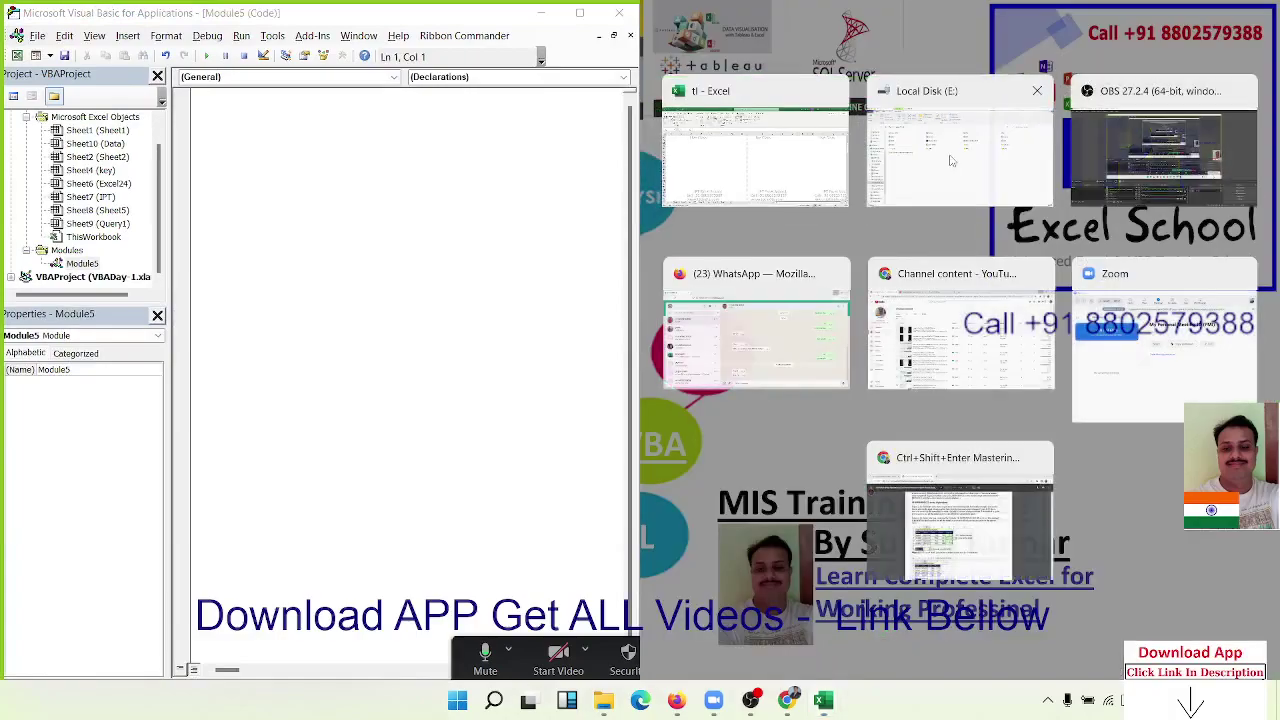
{"action": "left_click", "coordinate": [737, 139]}
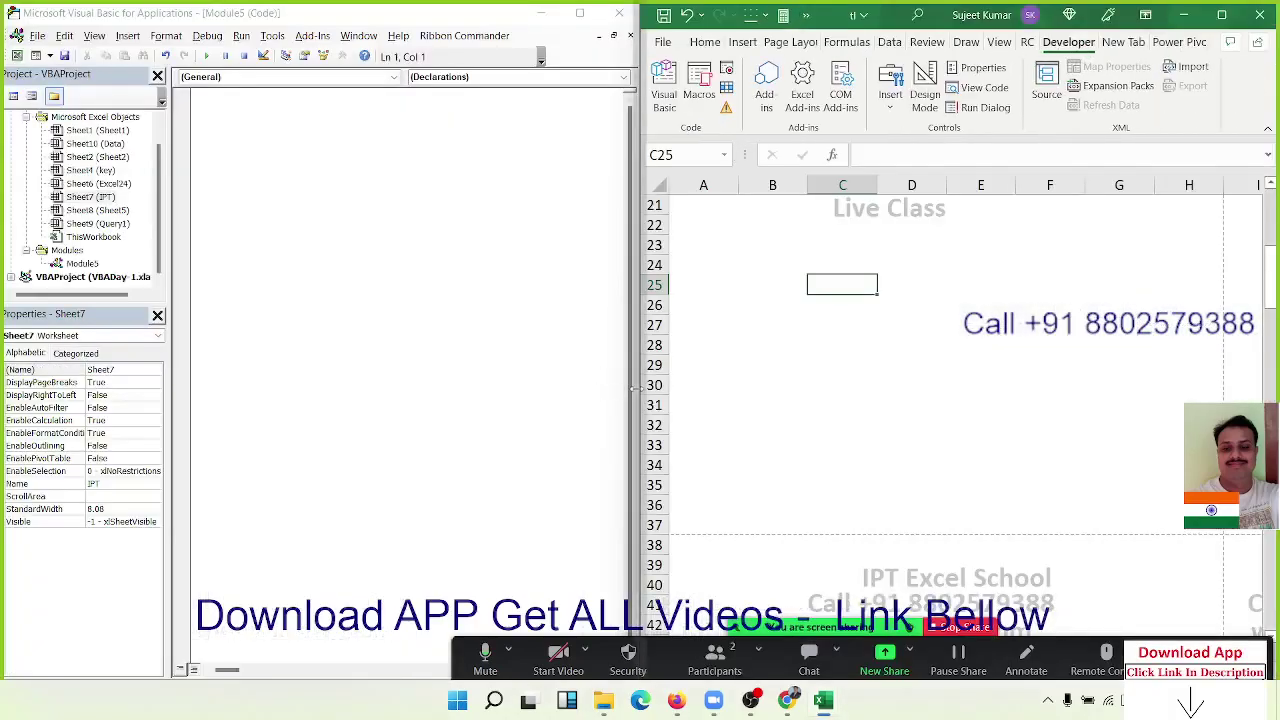
Step: Widen the VBA editor, type Sub pro_1() in Module5 and add blank lines inside it
{"action": "left_click_drag", "start_coordinate": [640, 388], "coordinate": [688, 388]}
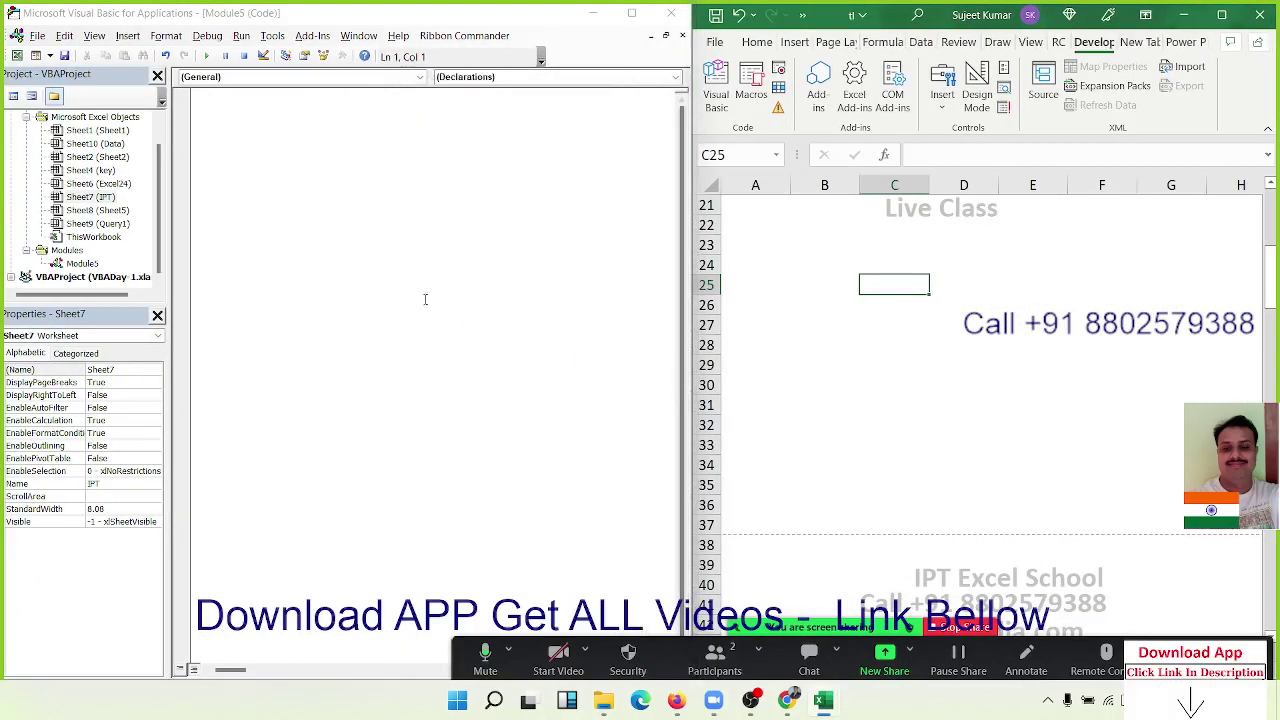
{"action": "left_click", "coordinate": [127, 35]}
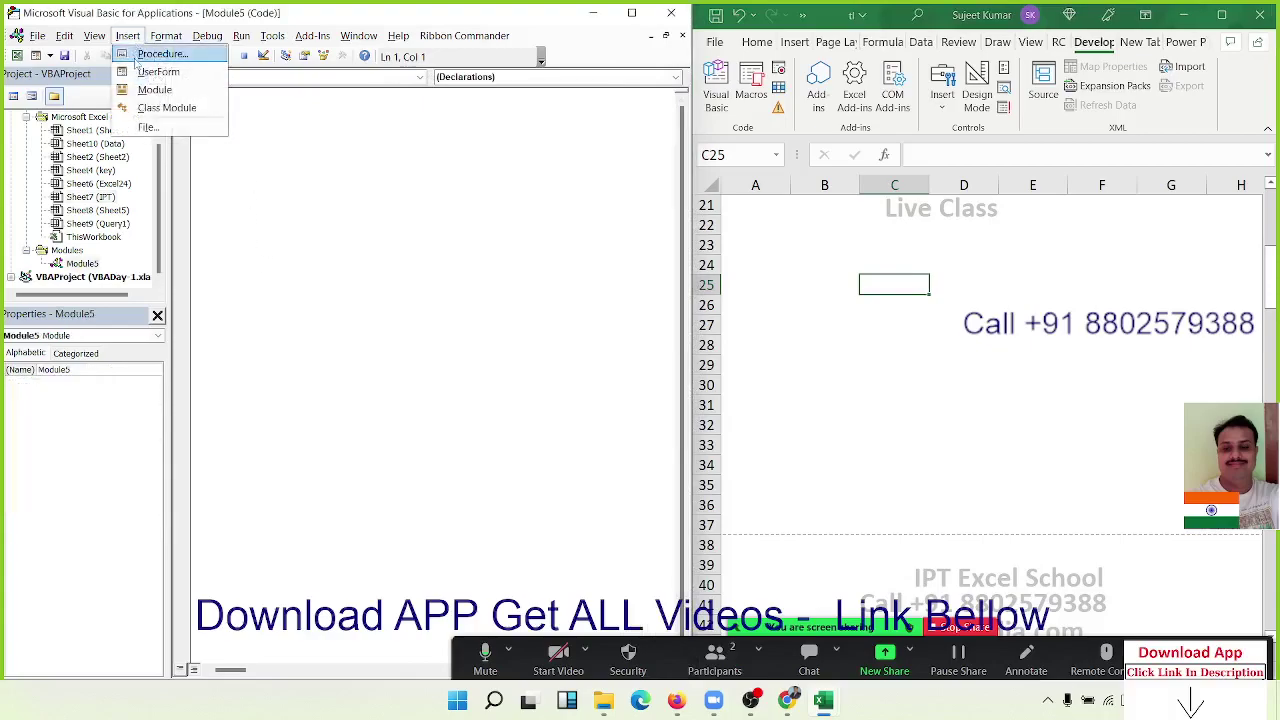
{"action": "double_click", "coordinate": [88, 263]}
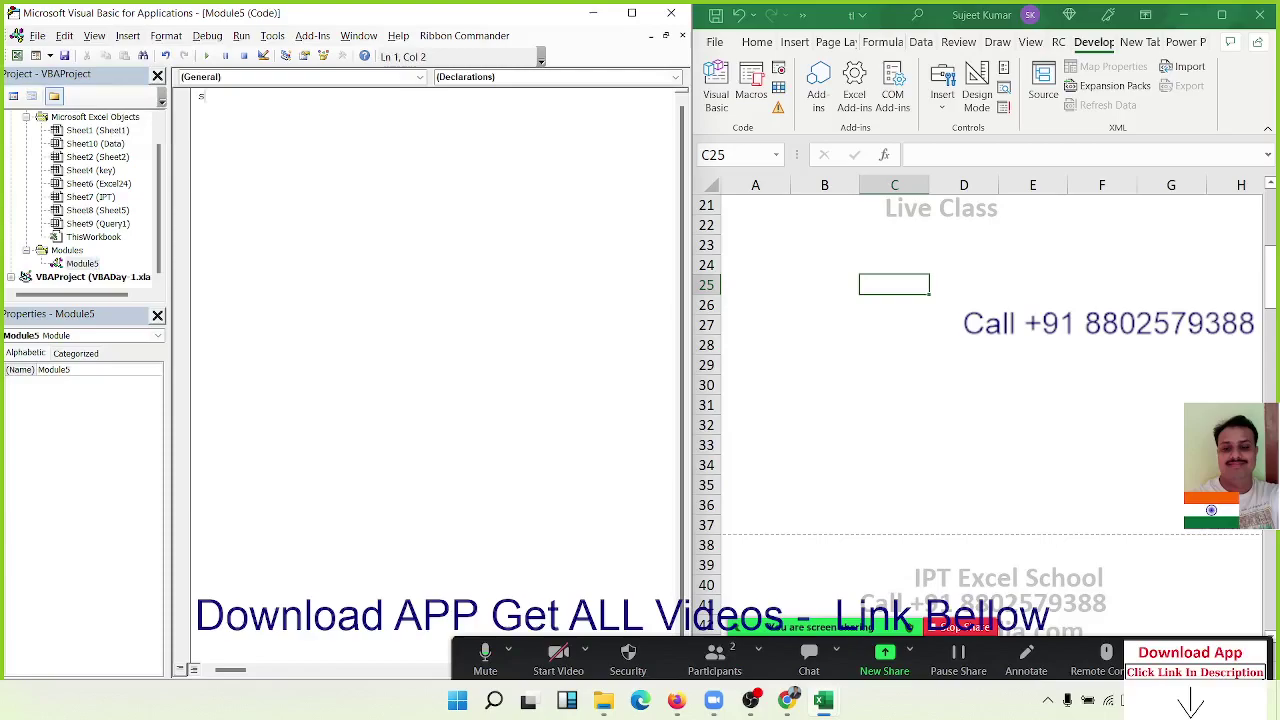
{"action": "type", "text": "subpro"}
{"action": "type", "text": "_1"}
{"action": "type", "text": "()"}
{"action": "key", "text": "Return"}
{"action": "key", "text": "Return"}
{"action": "key", "text": "Return"}
{"action": "key", "text": "Return"}
{"action": "key", "text": "Return"}
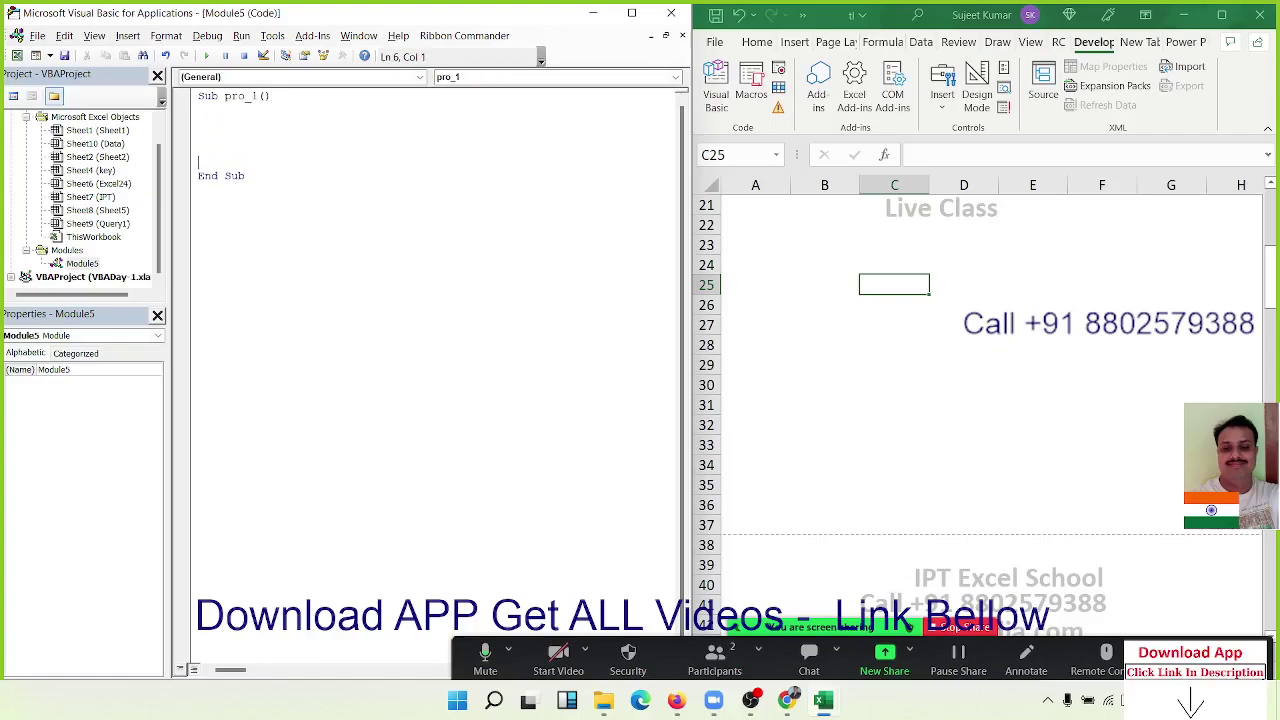
{"action": "key", "text": "Return"}
{"action": "key", "text": "Return"}
{"action": "key", "text": "Up"}
{"action": "key", "text": "Up"}
{"action": "key", "text": "Up"}
{"action": "key", "text": "Up"}
Step: Enter =TODAY() in cell B26 to show today's date 12-09-2022
{"action": "left_click", "coordinate": [780, 230]}
{"action": "scroll", "coordinate": [790, 260], "scroll_direction": "up", "scroll_amount": 7}
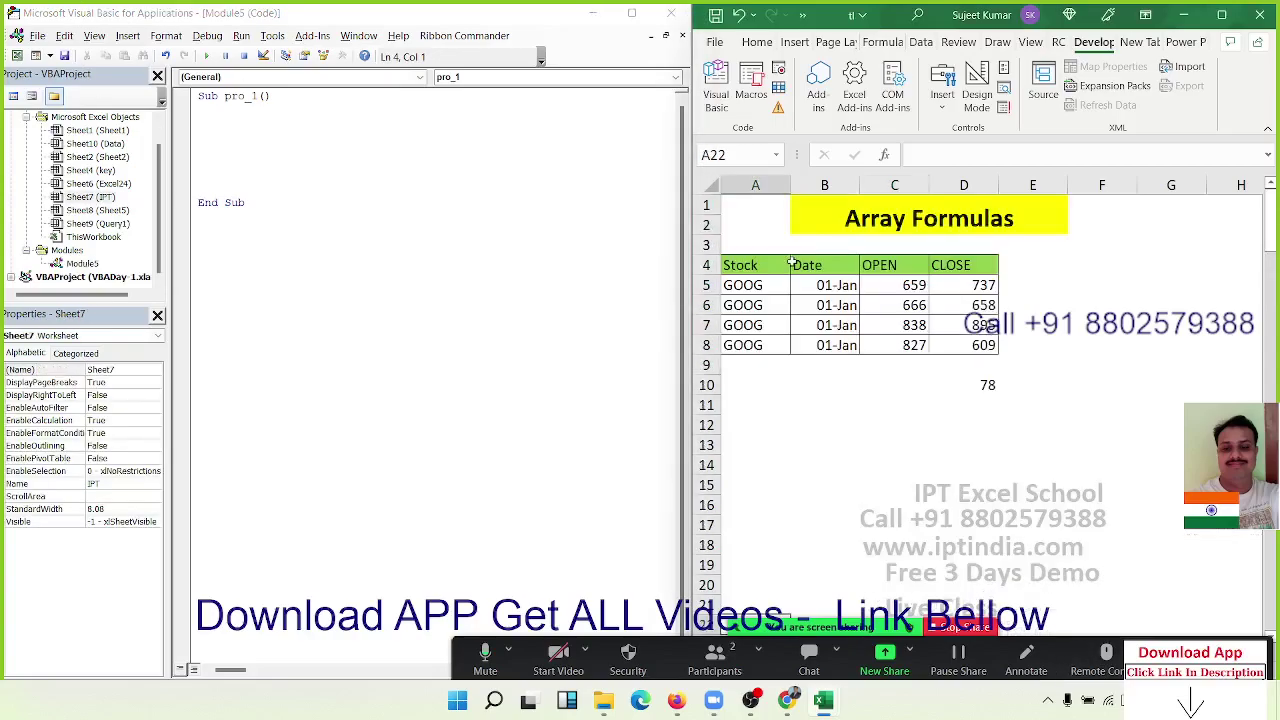
{"action": "scroll", "coordinate": [795, 265], "scroll_direction": "down", "scroll_amount": 7}
{"action": "scroll", "coordinate": [802, 281], "scroll_direction": "down", "scroll_amount": 1}
{"action": "left_click", "coordinate": [826, 309]}
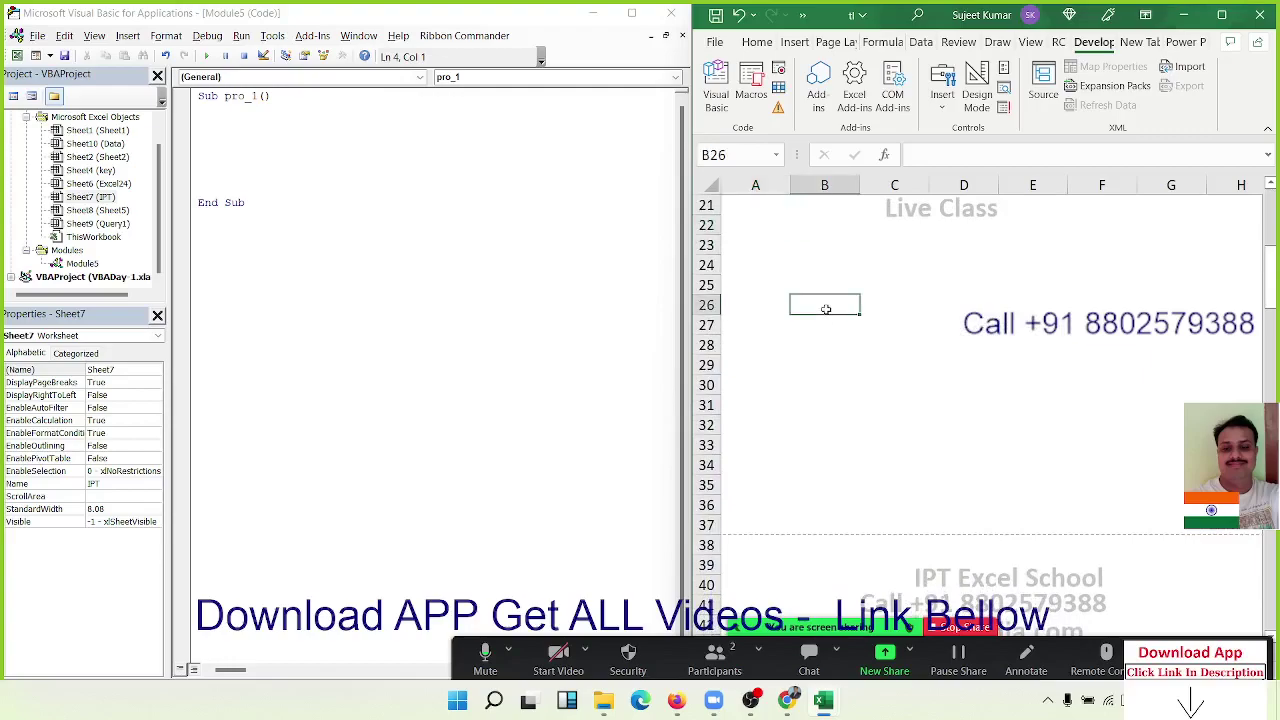
{"action": "type", "text": "=toda"}
{"action": "key", "text": "Tab"}
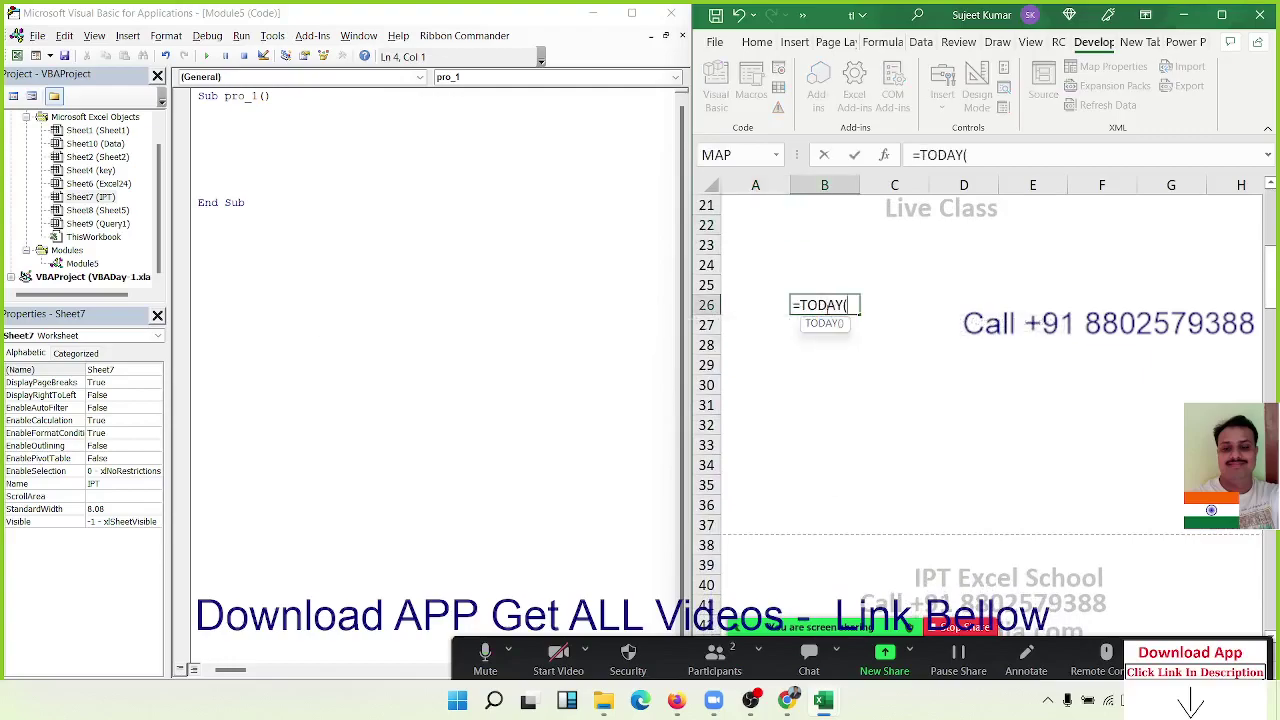
{"action": "type", "text": ")"}
{"action": "key", "text": "Return"}
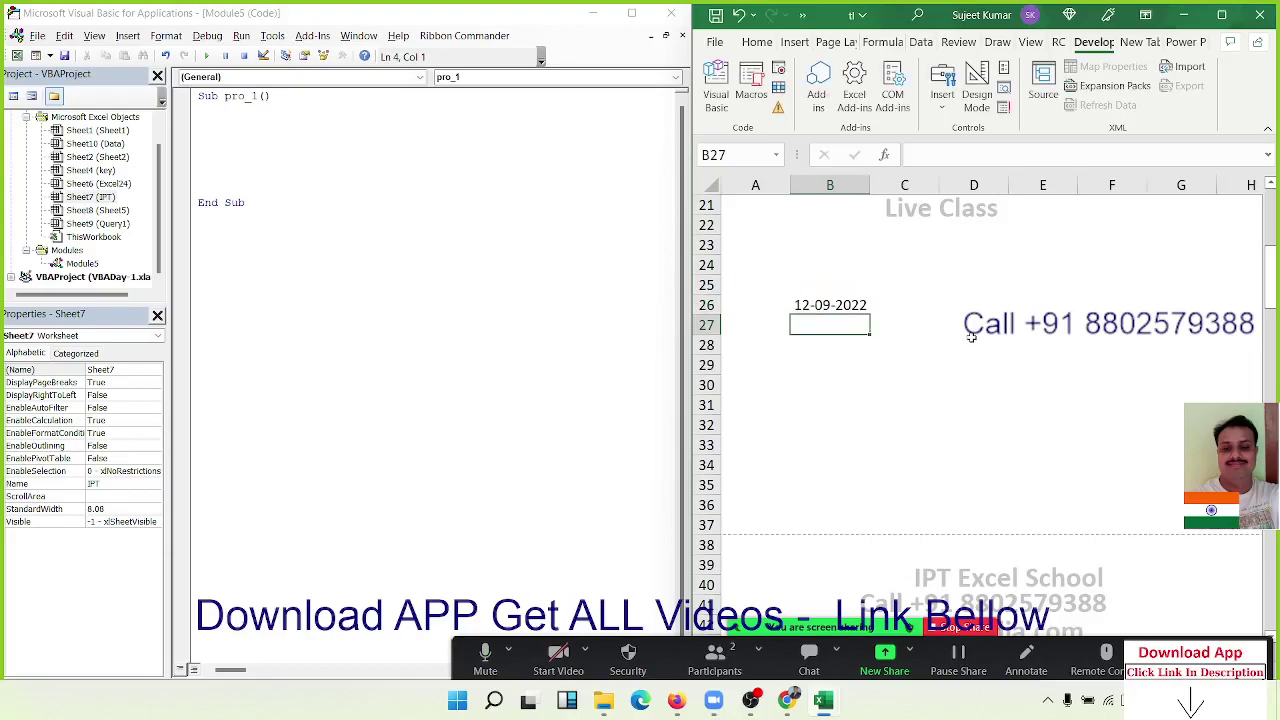
Step: Type a Date line with = inside the pro_1 procedure
{"action": "left_click", "coordinate": [245, 131]}
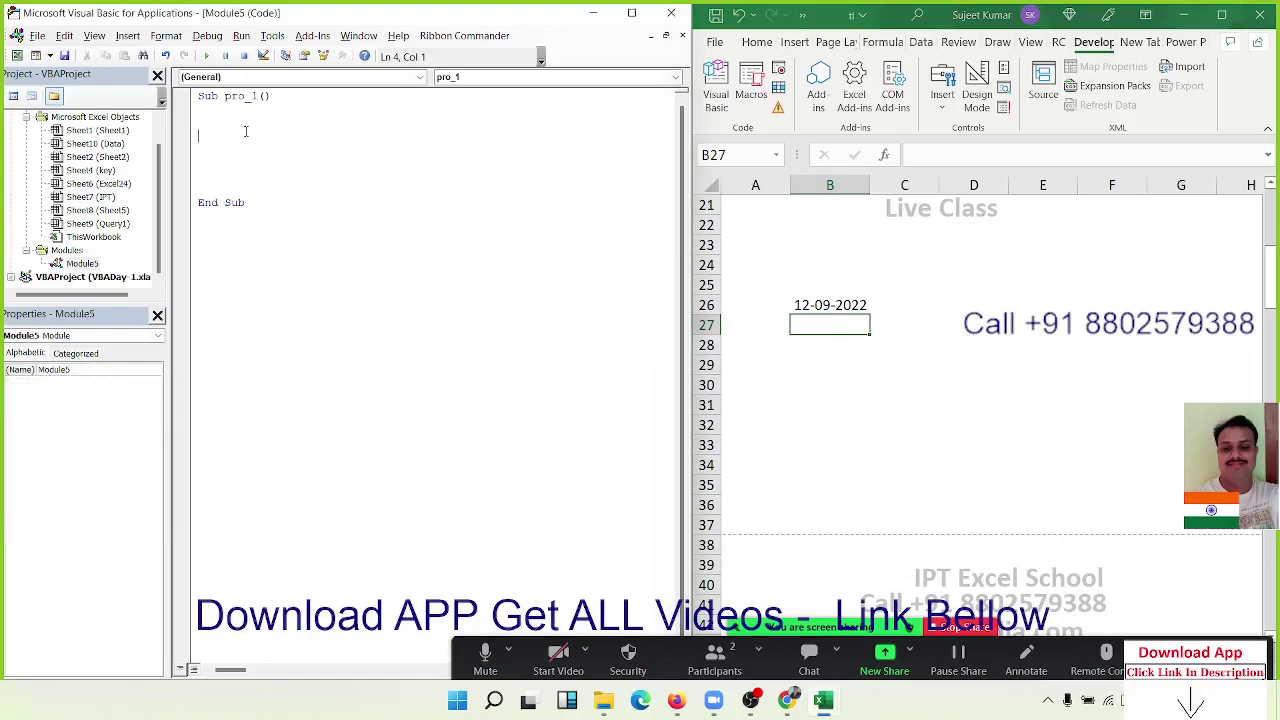
{"action": "type", "text": "date"}
{"action": "key", "text": "Return"}
{"action": "type", "text": "=Date"}
Step: Start a =YEAR formula in B27 referencing B26
{"action": "left_click", "coordinate": [803, 333]}
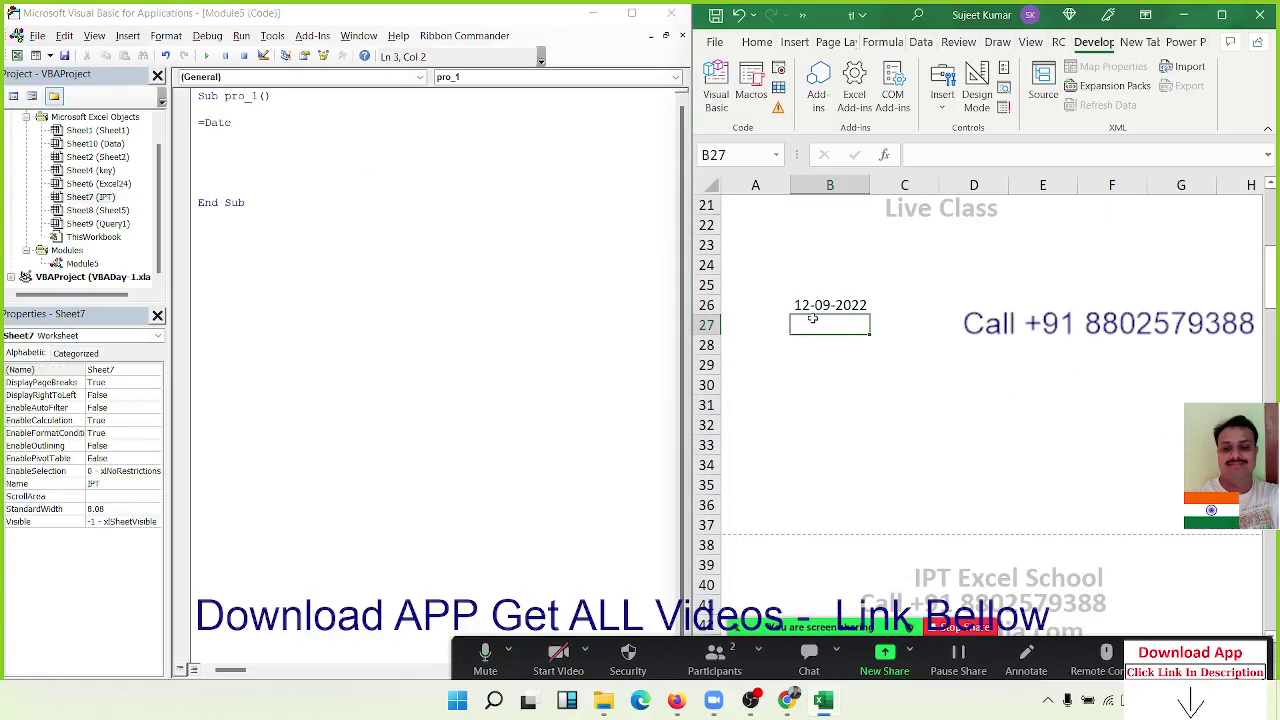
{"action": "type", "text": "="}
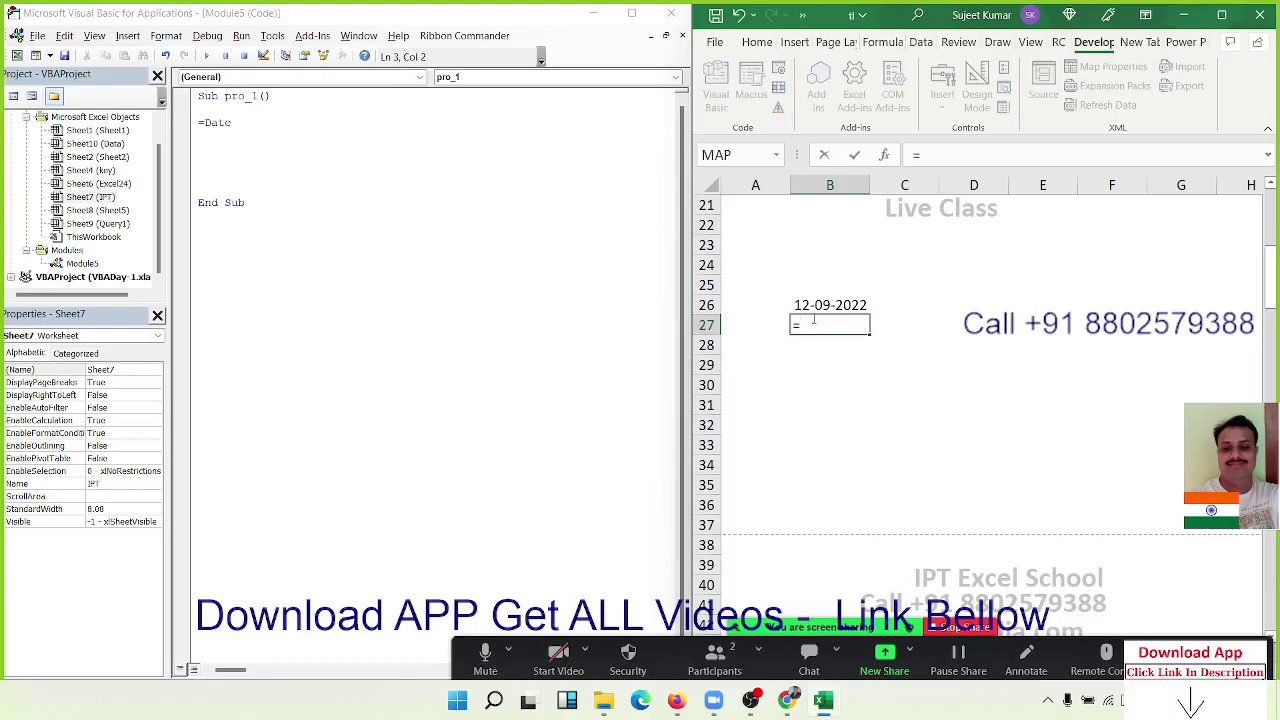
{"action": "type", "text": "year"}
{"action": "key", "text": "Tab"}
{"action": "left_click", "coordinate": [813, 314]}
Step: Confirm =YEAR(B26) in B27, then replace =Date with y = Year(Date) in pro_1
{"action": "key", "text": "Return"}
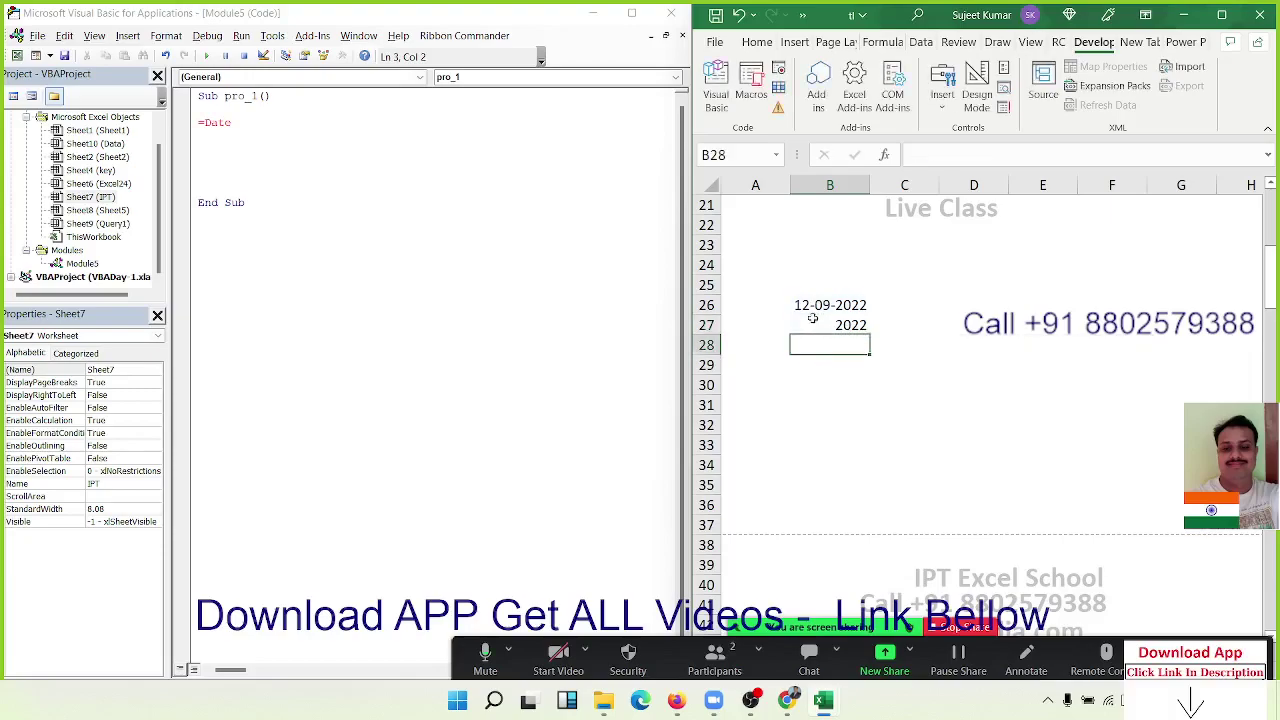
{"action": "left_click", "coordinate": [813, 320]}
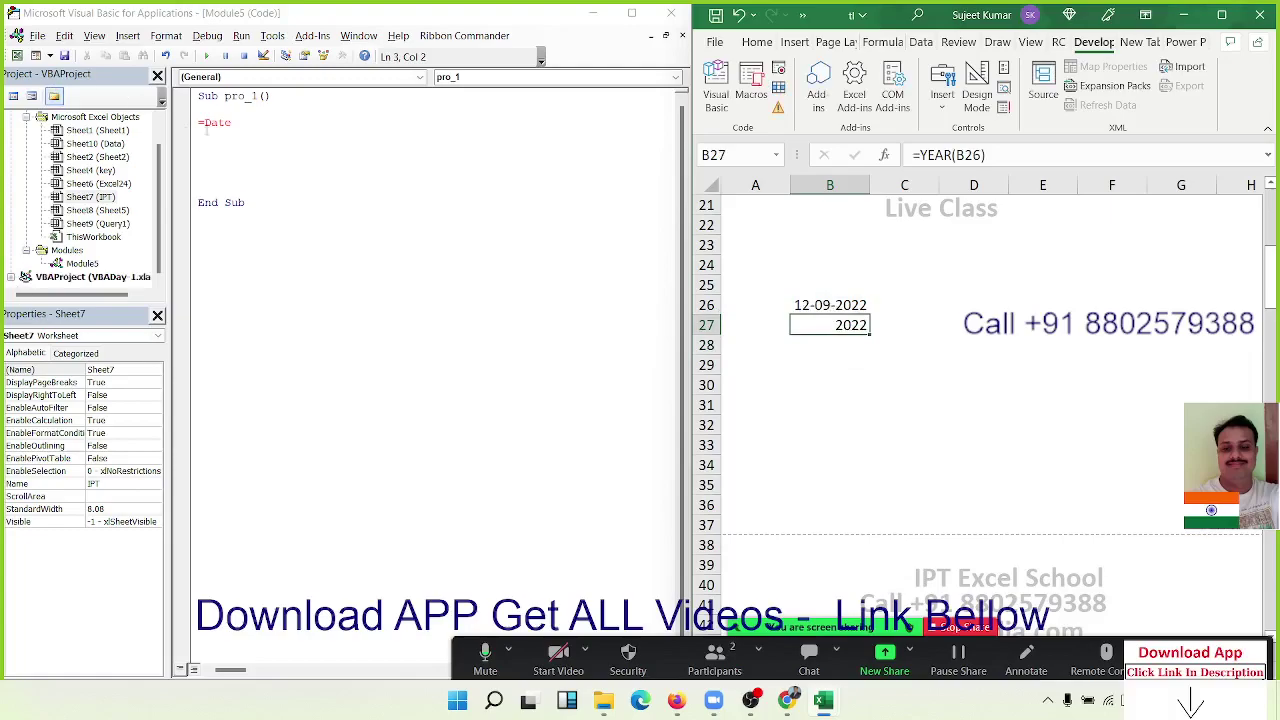
{"action": "left_click", "coordinate": [242, 124]}
{"action": "key", "text": "BackSpace"}
{"action": "key", "text": "BackSpace"}
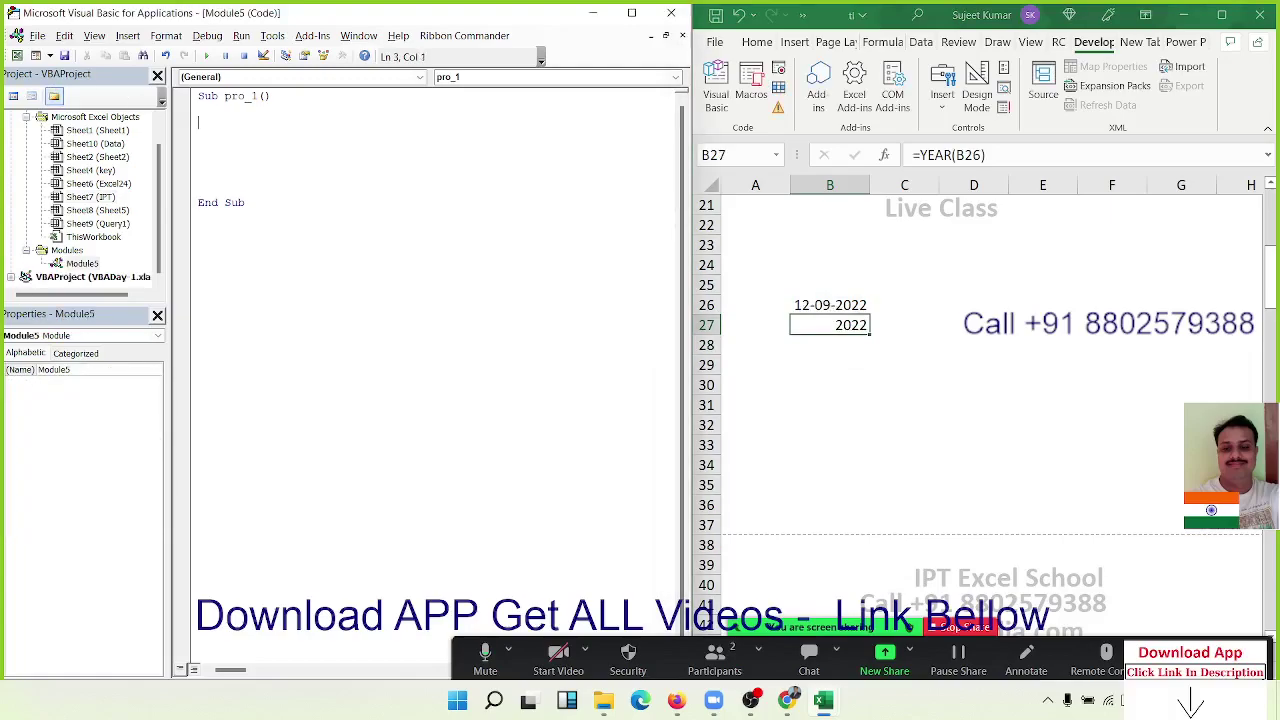
{"action": "type", "text": "y="}
{"action": "type", "text": "year"}
{"action": "type", "text": "(date)"}
{"action": "key", "text": "Return"}
Step: Add the line m = Month(Date) below the year line
{"action": "left_click_drag", "start_coordinate": [207, 123], "coordinate": [197, 124]}
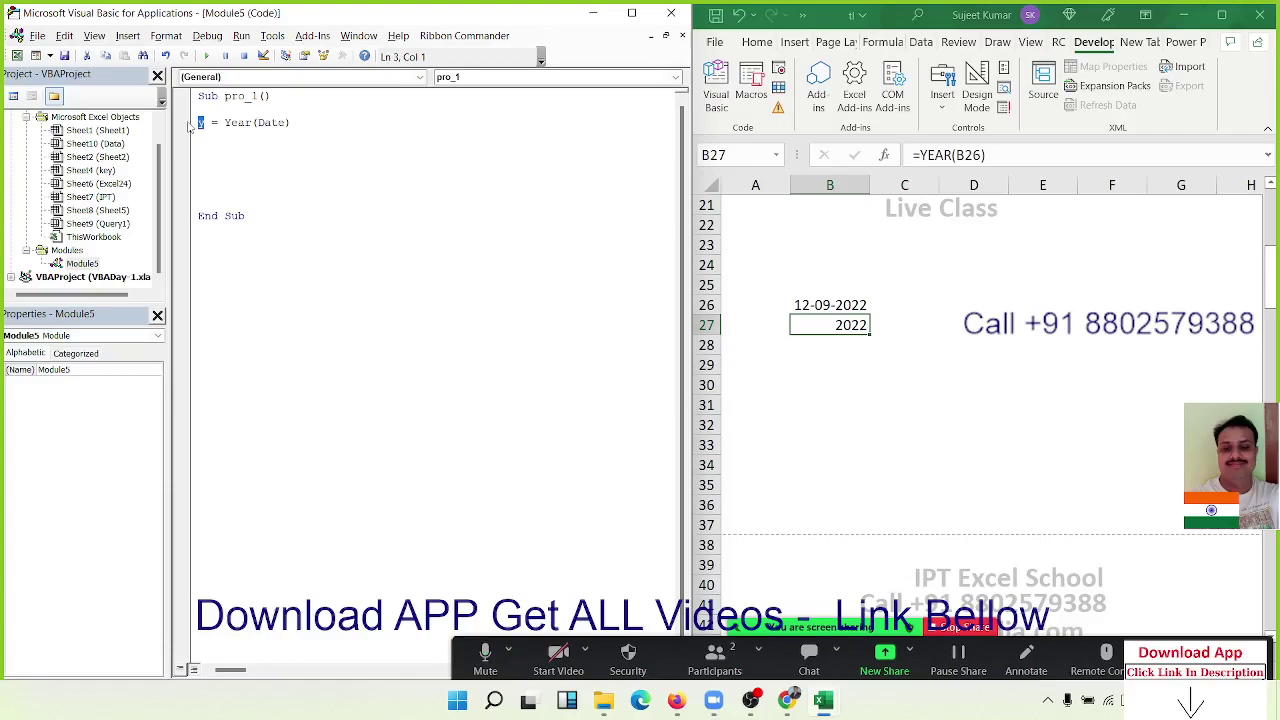
{"action": "left_click", "coordinate": [345, 121]}
{"action": "key", "text": "Return"}
{"action": "key", "text": "Return"}
{"action": "left_click", "coordinate": [199, 136]}
{"action": "type", "text": "m"}
{"action": "type", "text": "=mo"}
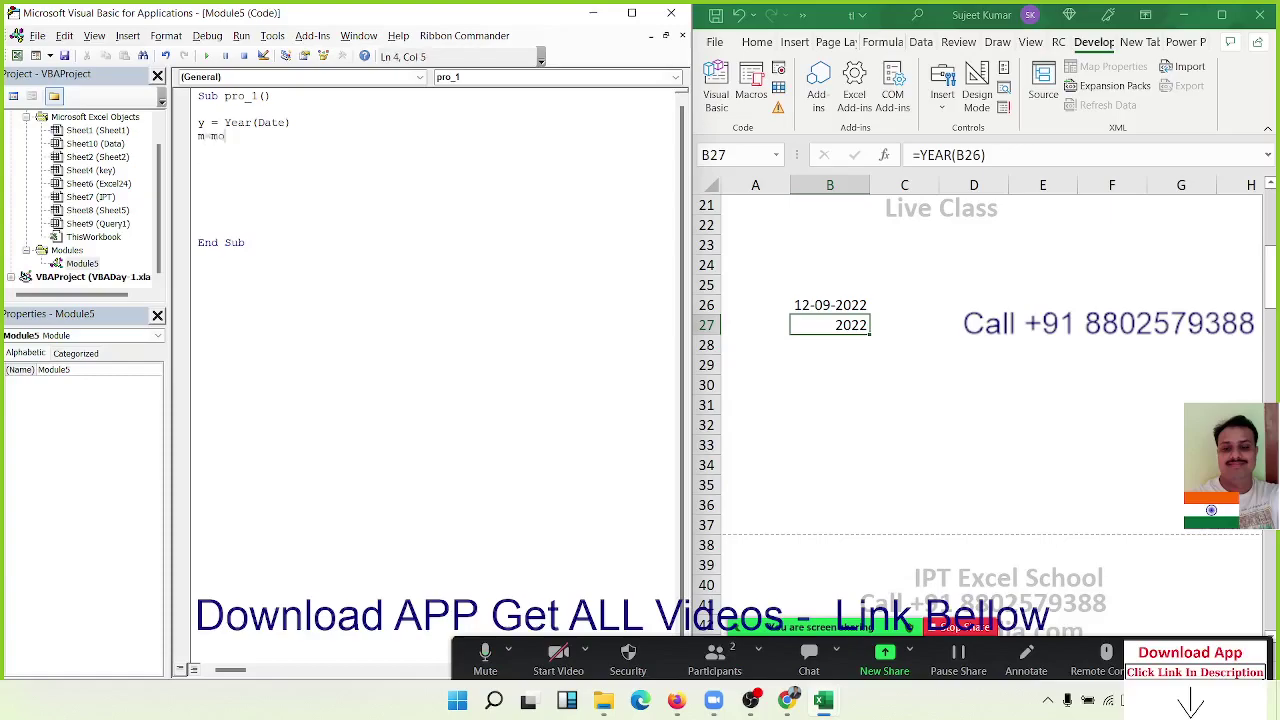
{"action": "type", "text": "tn"}
{"action": "key", "text": "BackSpace"}
{"action": "key", "text": "BackSpace"}
{"action": "type", "text": "nth"}
{"action": "type", "text": "(dat"}
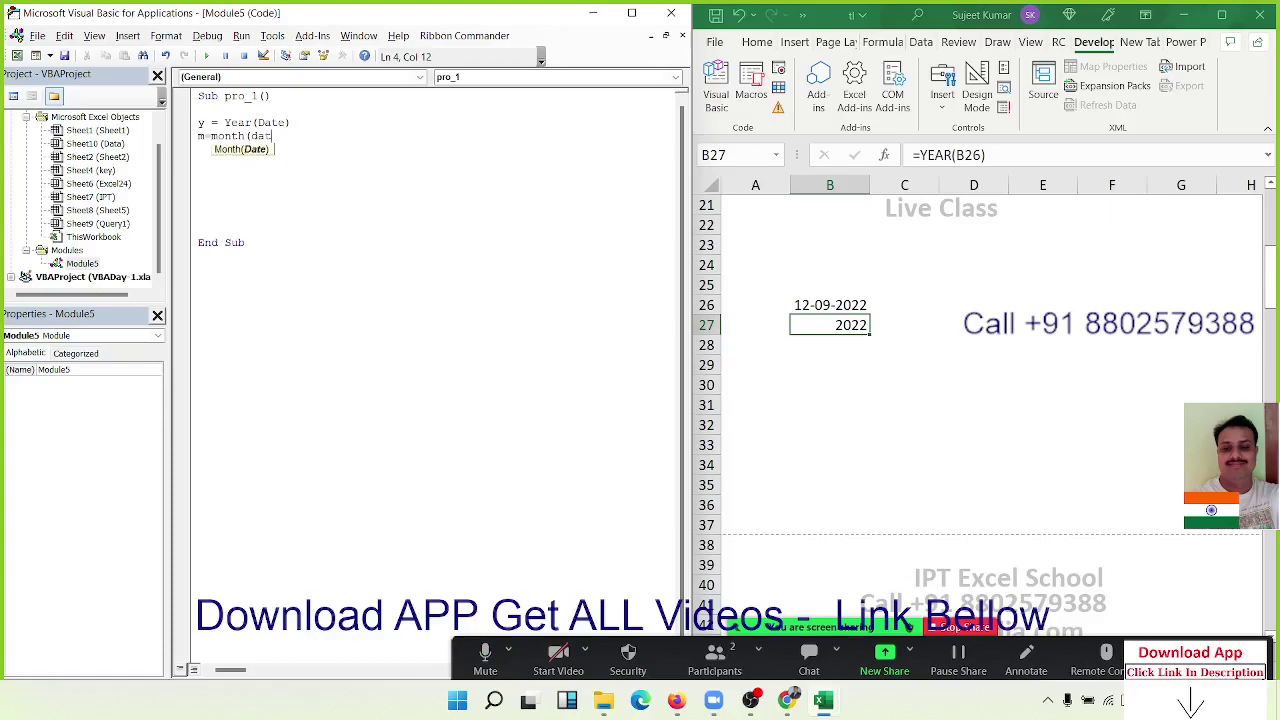
{"action": "type", "text": "e)"}
{"action": "key", "text": "Return"}
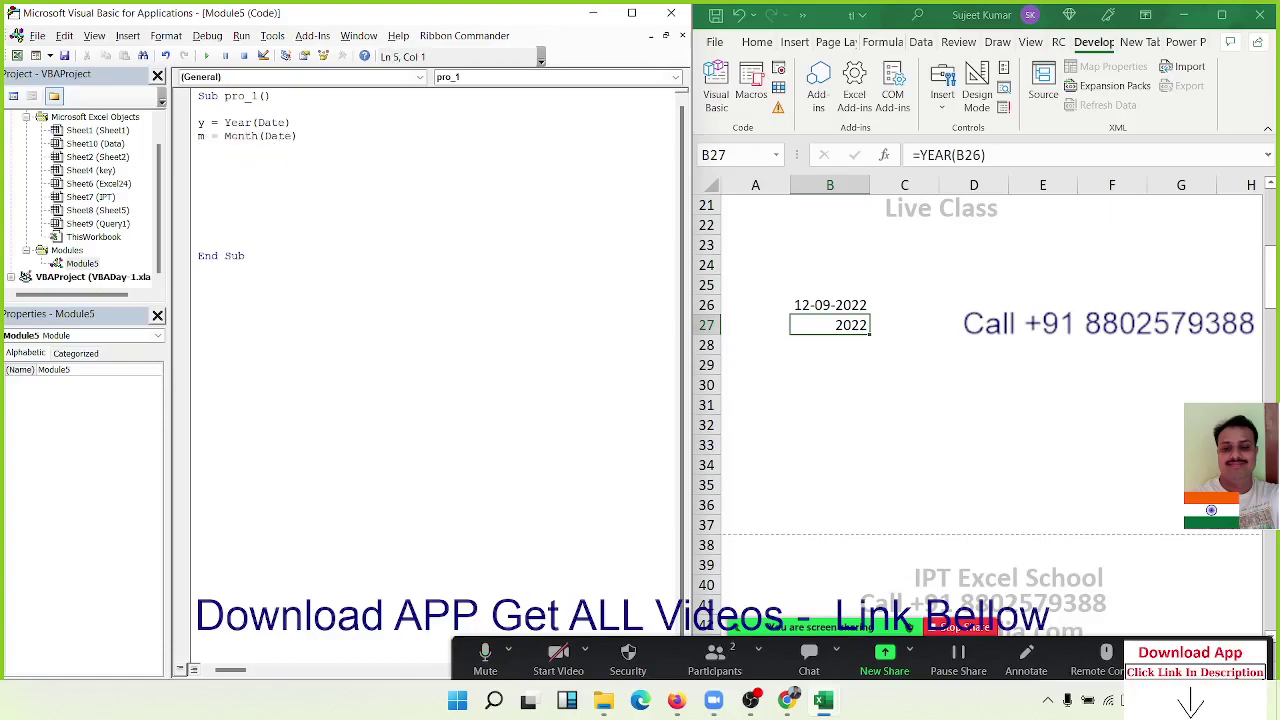
Step: Add the line d = Day(Day) and highlight the y and d variables
{"action": "type", "text": "d=Da"}
{"action": "type", "text": "y(d"}
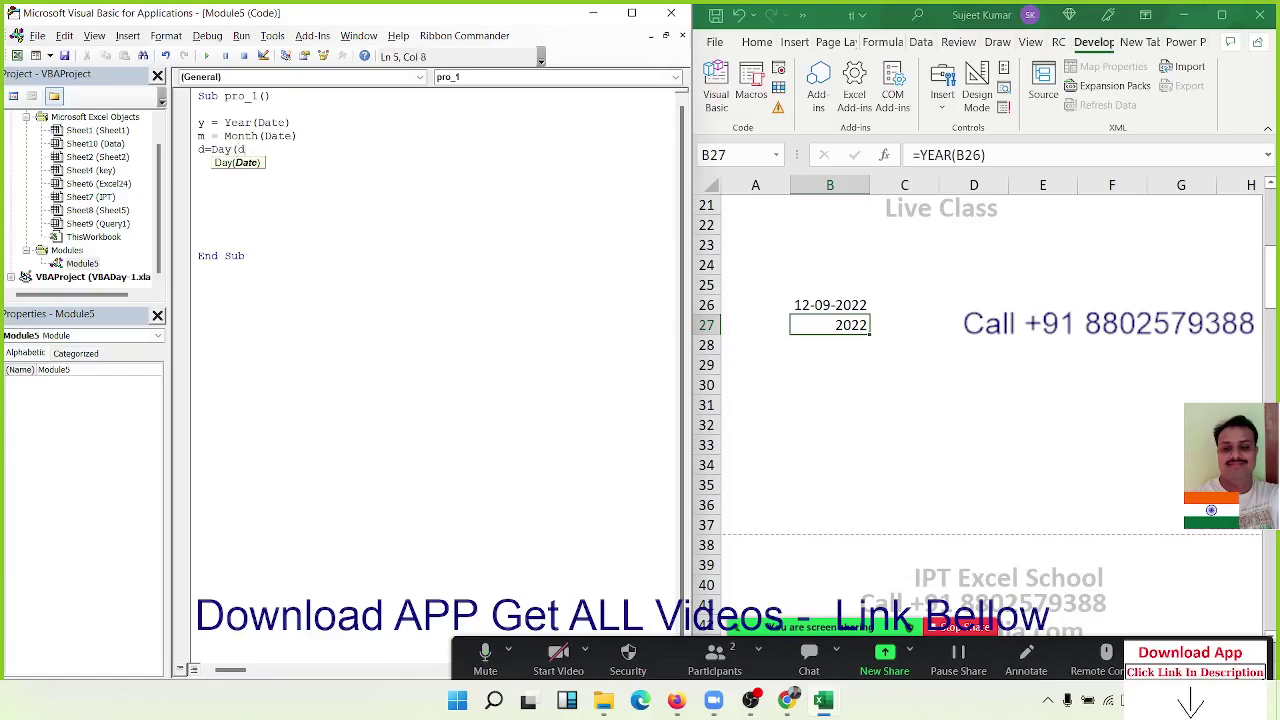
{"action": "type", "text": "ay)"}
{"action": "key", "text": "Return"}
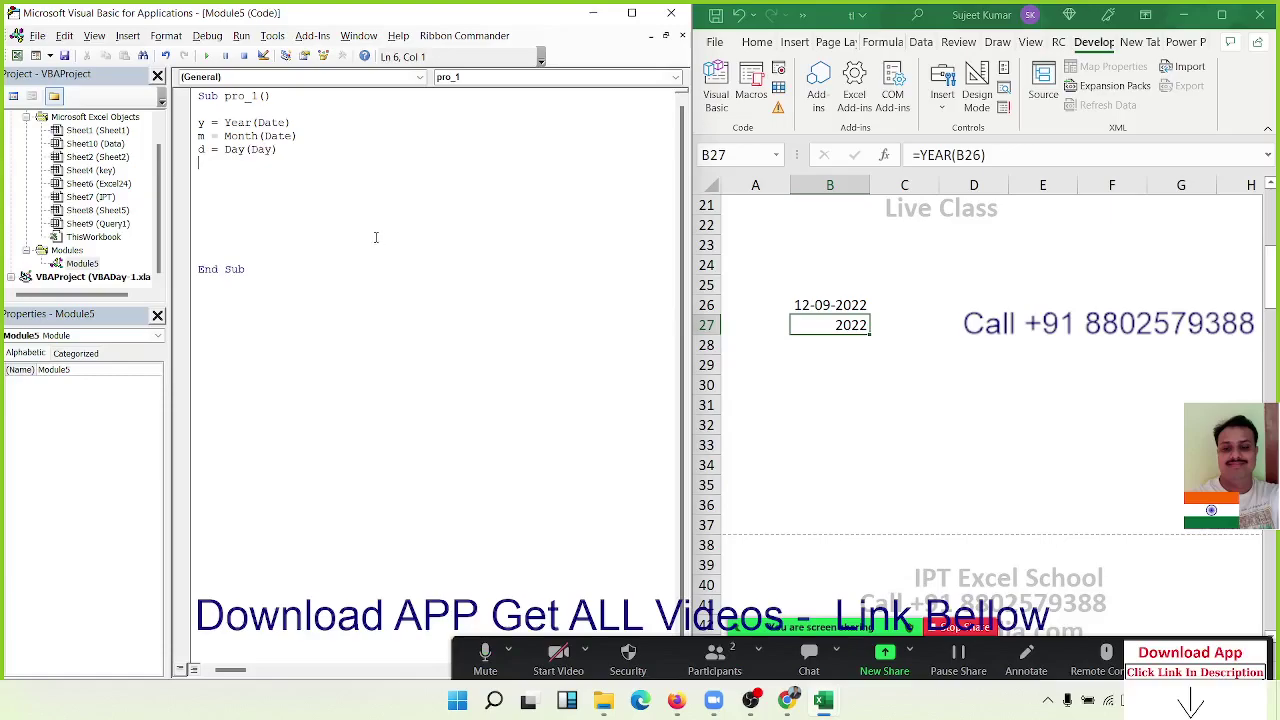
{"action": "key", "text": "Return"}
{"action": "double_click", "coordinate": [200, 122]}
{"action": "double_click", "coordinate": [201, 149]}
{"action": "left_click", "coordinate": [893, 308]}
{"action": "left_click", "coordinate": [893, 308]}
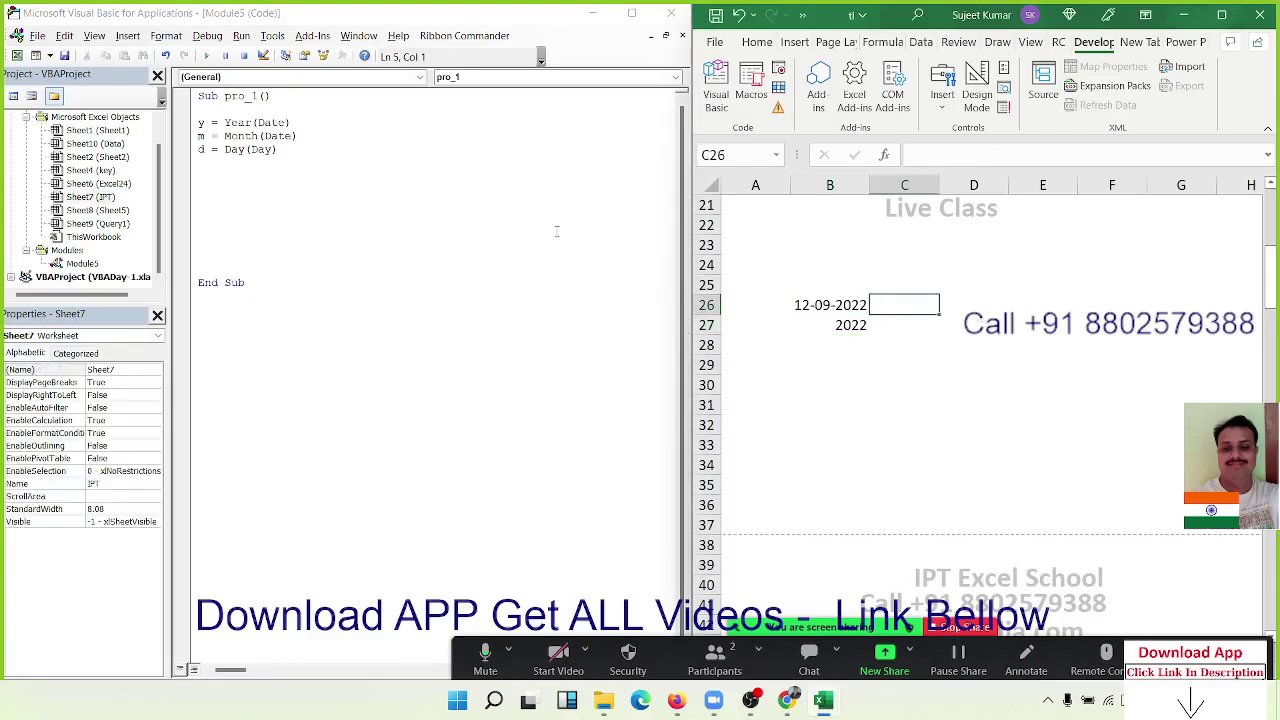
{"action": "double_click", "coordinate": [270, 122]}
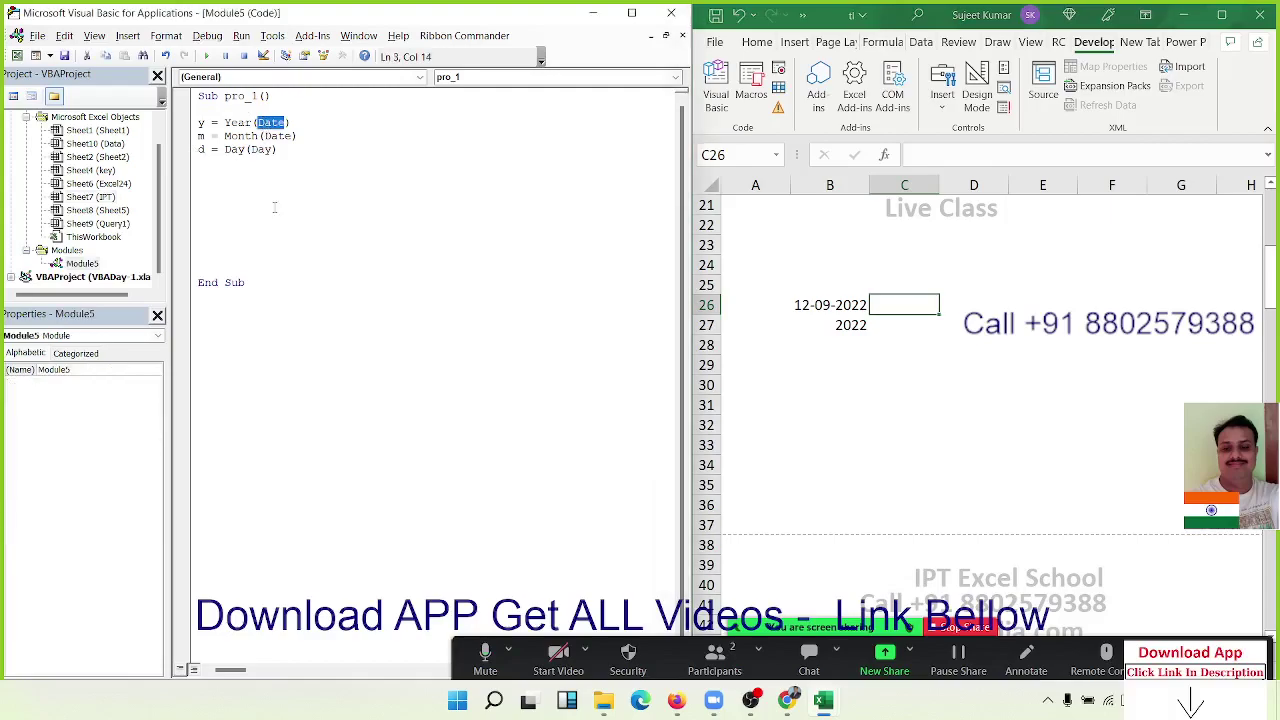
{"action": "left_click", "coordinate": [242, 193]}
{"action": "type", "text": "10"}
{"action": "type", "text": "/09/"}
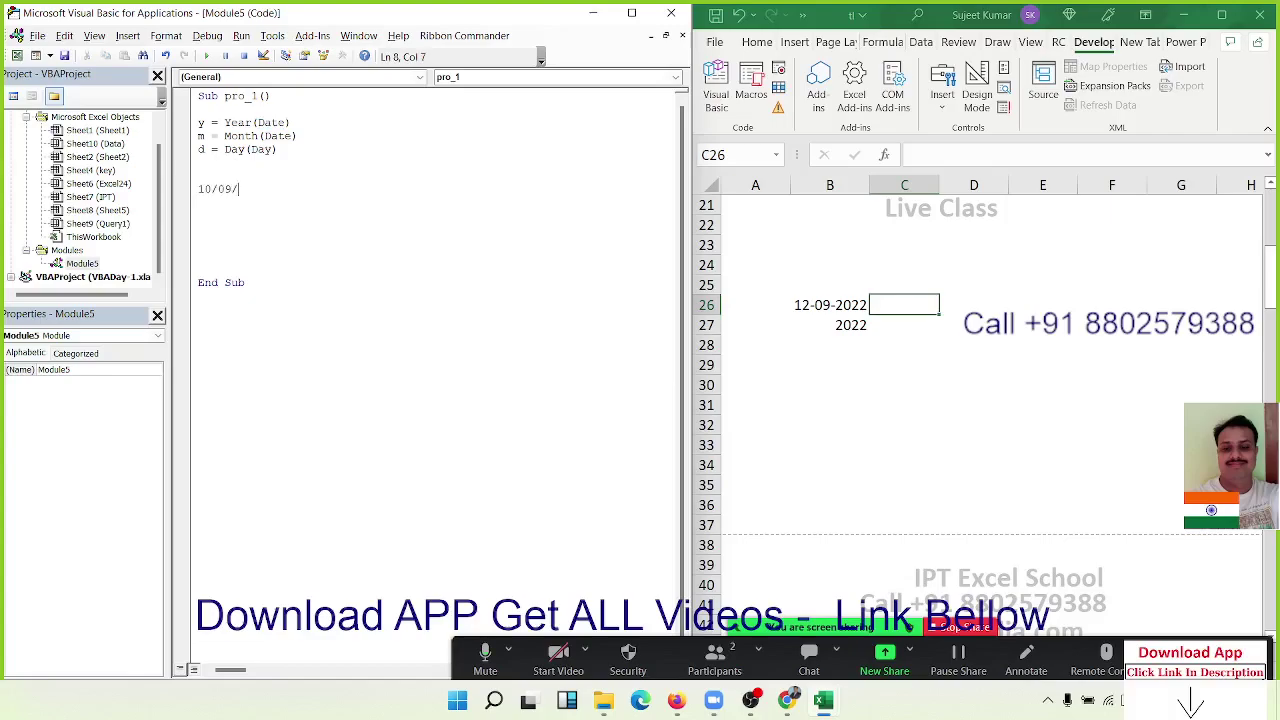
{"action": "type", "text": "22"}
{"action": "left_click_drag", "start_coordinate": [251, 189], "coordinate": [198, 189]}
{"action": "left_click", "coordinate": [286, 231]}
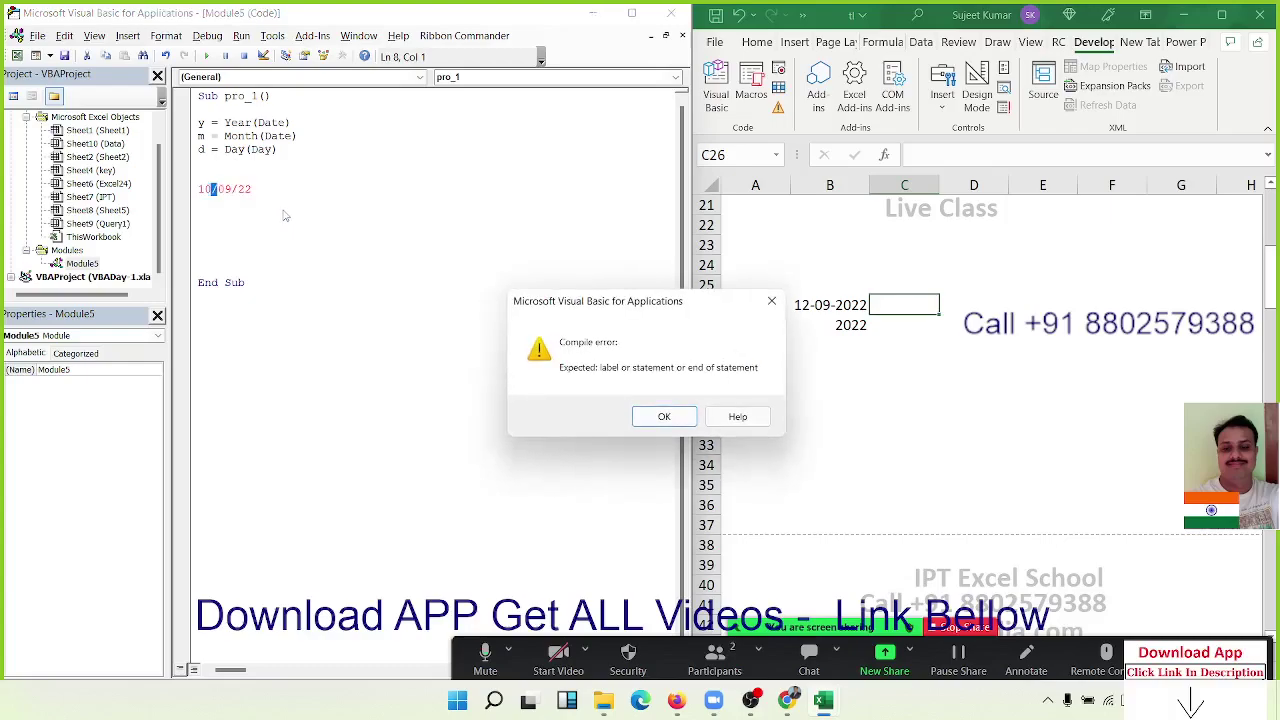
{"action": "key", "text": "Return"}
{"action": "key", "text": "End"}
{"action": "mouse_move", "coordinate": [252, 189]}
{"action": "left_mouse_down"}
{"action": "mouse_move", "coordinate": [151, 179]}
{"action": "mouse_move", "coordinate": [152, 193]}
{"action": "left_mouse_up"}
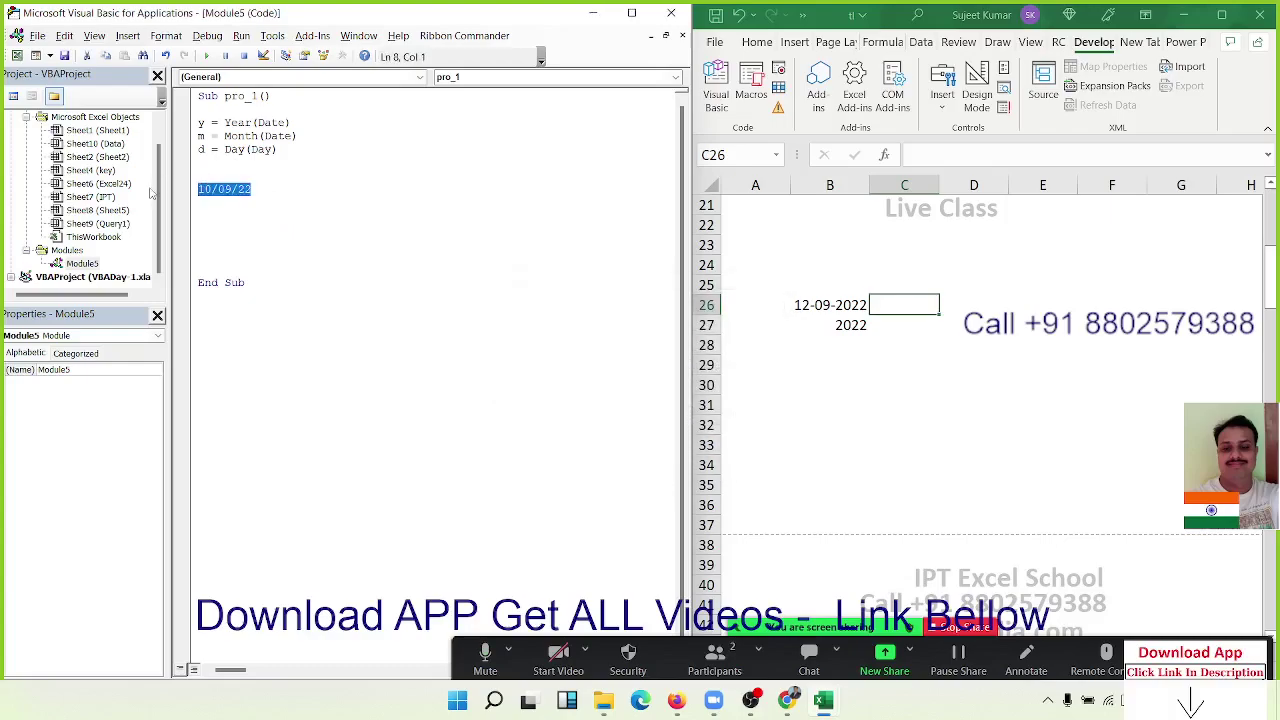
{"action": "key", "text": "Delete"}
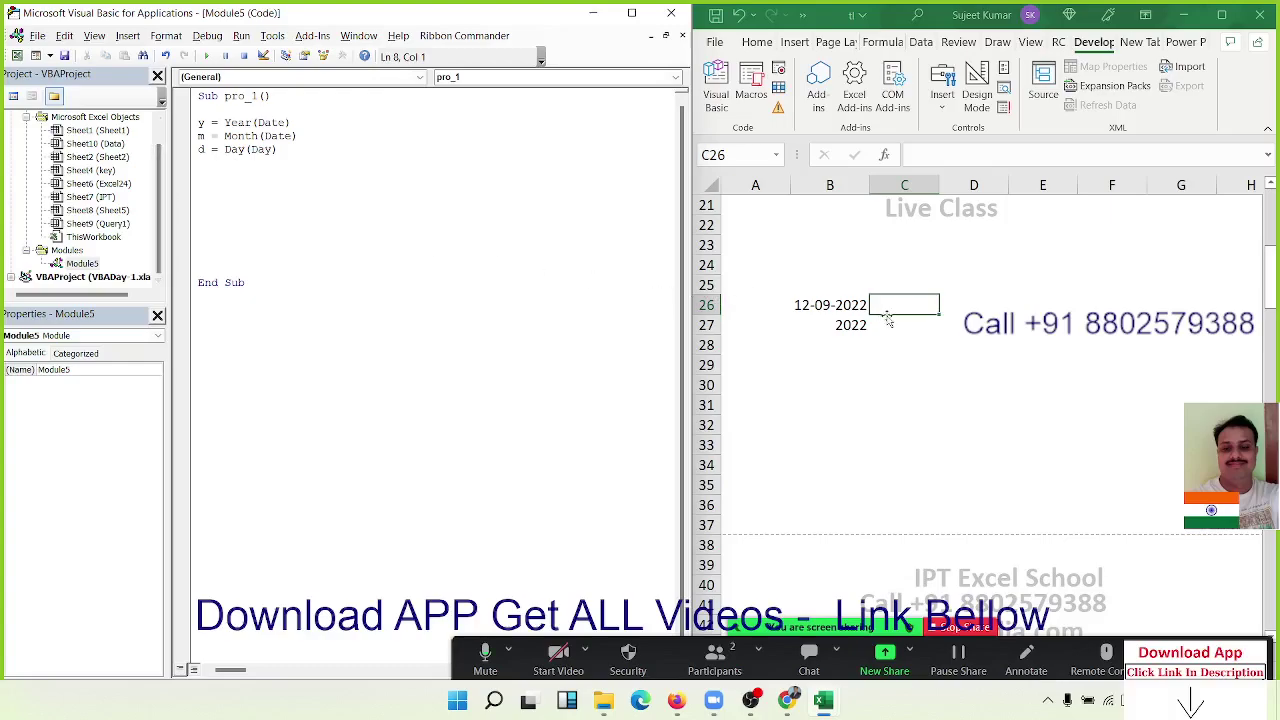
Step: Enter =TEXT(B26,"DD-MMM-YY") in C26 so it displays 12-Sep-22
{"action": "left_click", "coordinate": [885, 310]}
{"action": "type", "text": "=te"}
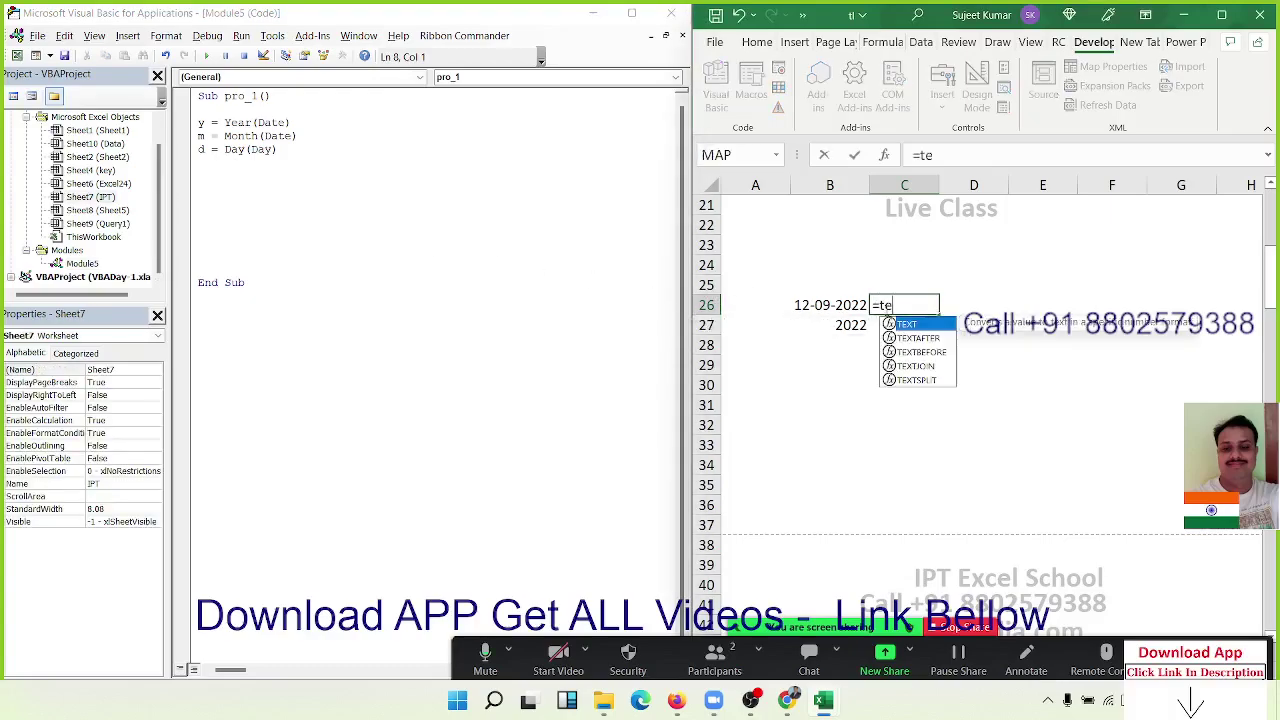
{"action": "key", "text": "Tab"}
{"action": "key", "text": "Left"}
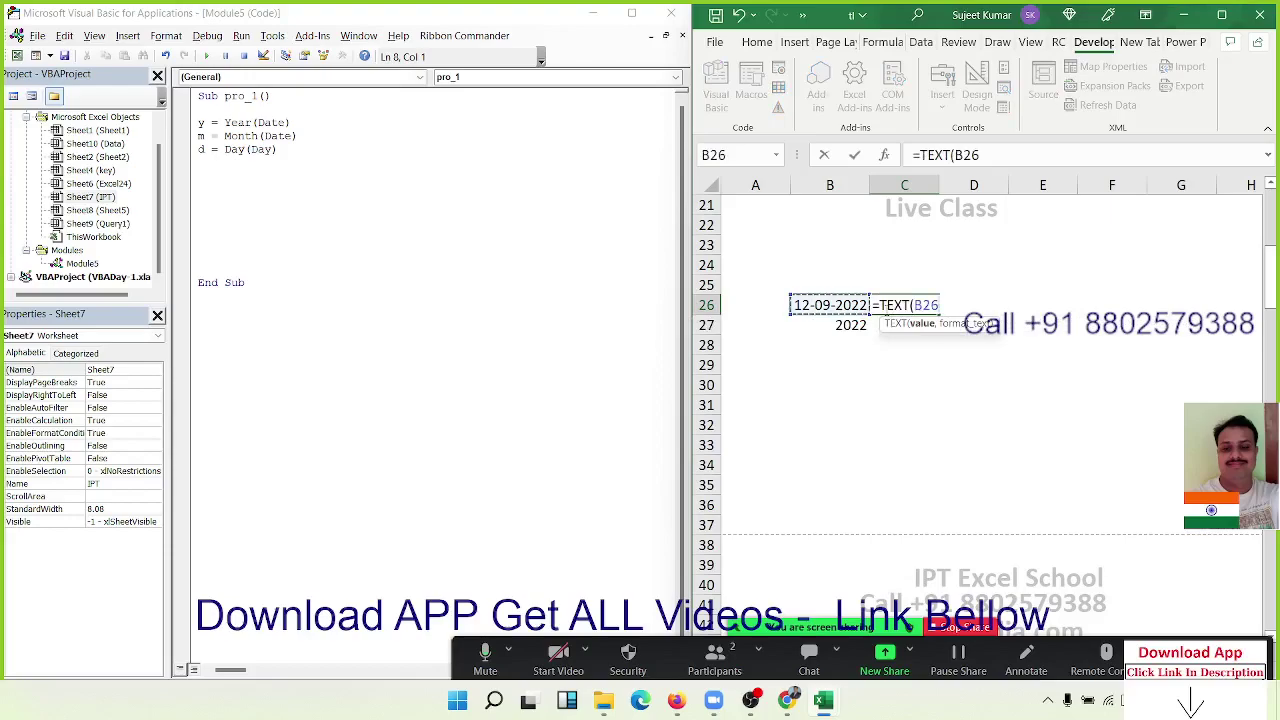
{"action": "type", "text": ",\"DD"}
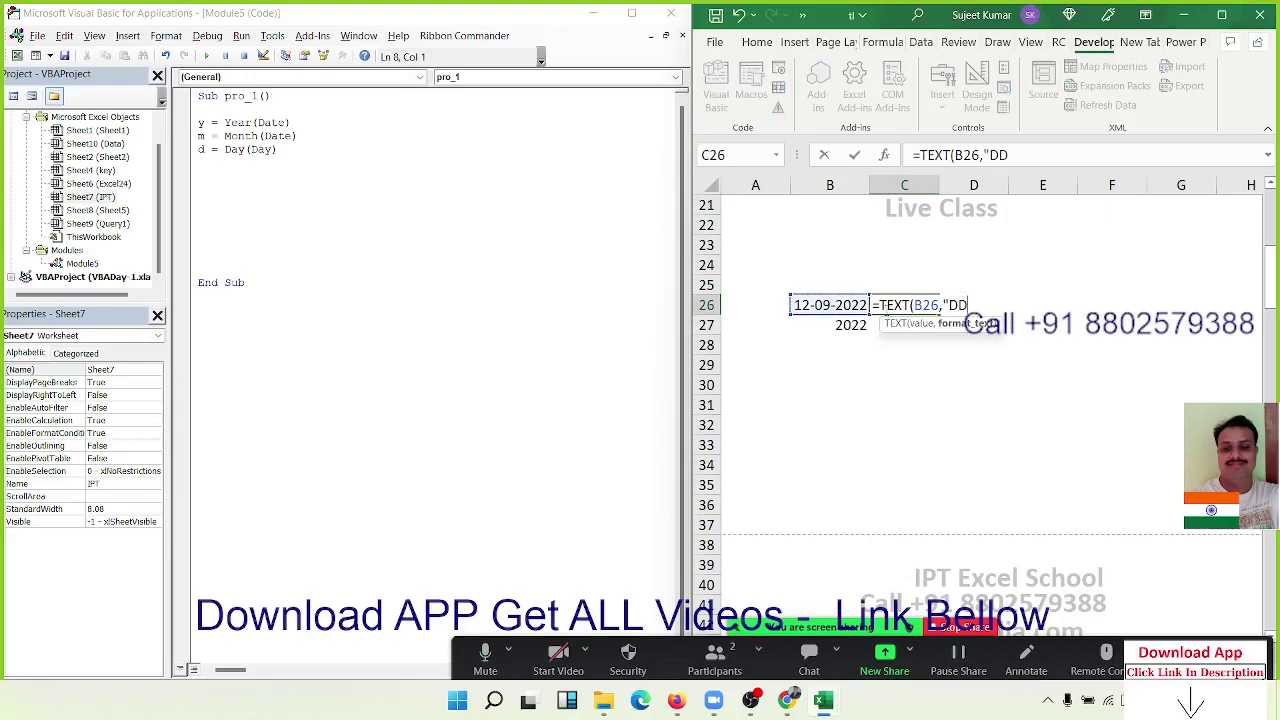
{"action": "type", "text": "-MMM"}
{"action": "type", "text": "-Y"}
{"action": "type", "text": "Y\")"}
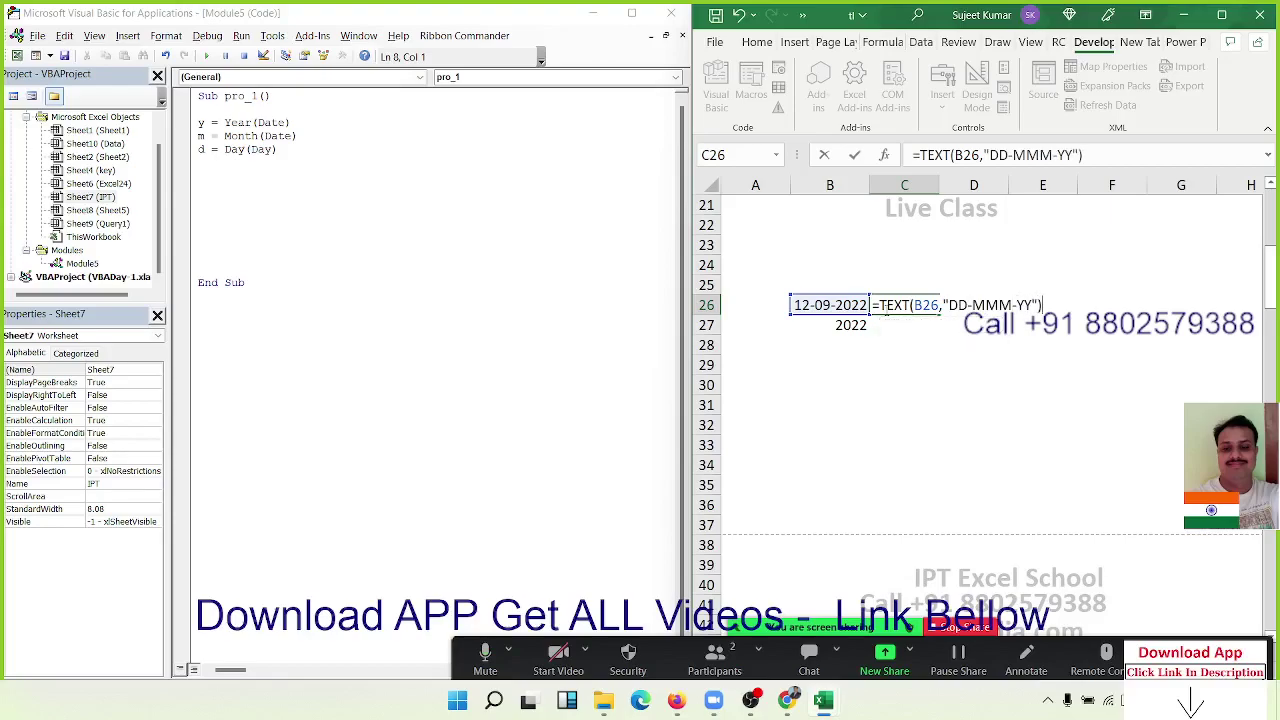
{"action": "key", "text": "Return"}
{"action": "left_click", "coordinate": [884, 310]}
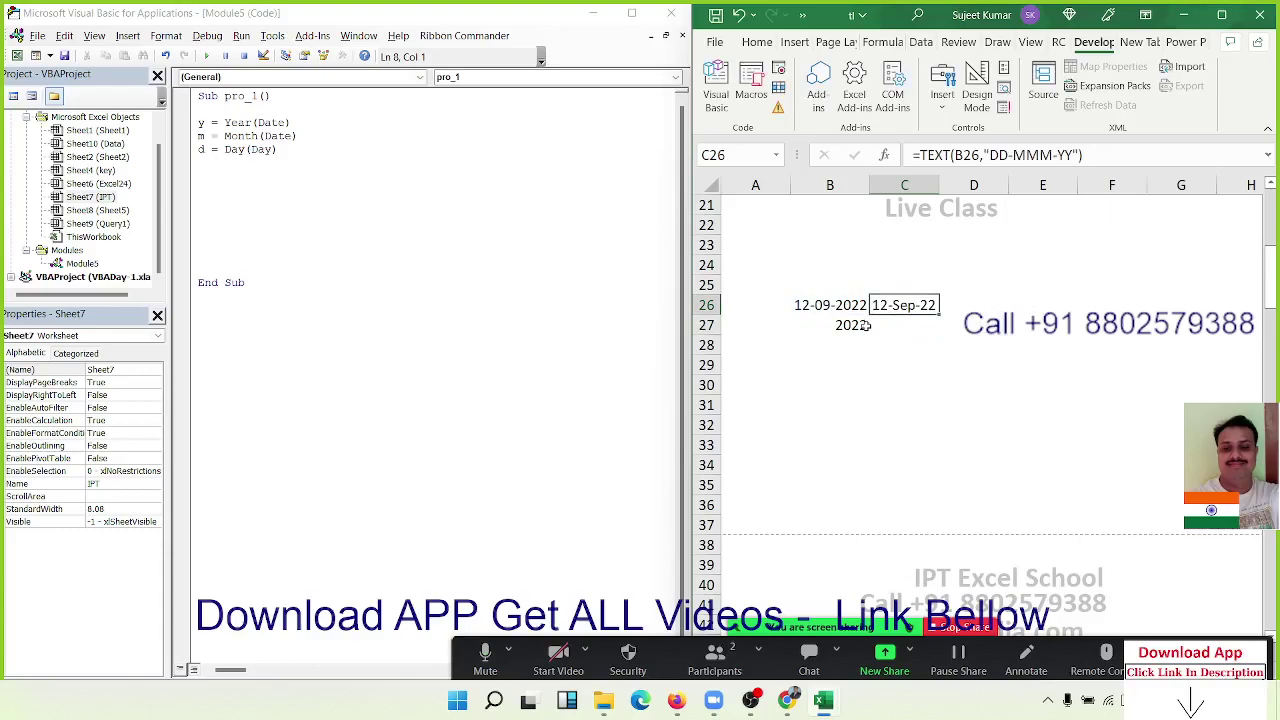
Step: After discarding false starts, add dt = Format(Date, "DD-MMM-YY") under the y, m, d lines
{"action": "left_click", "coordinate": [236, 180]}
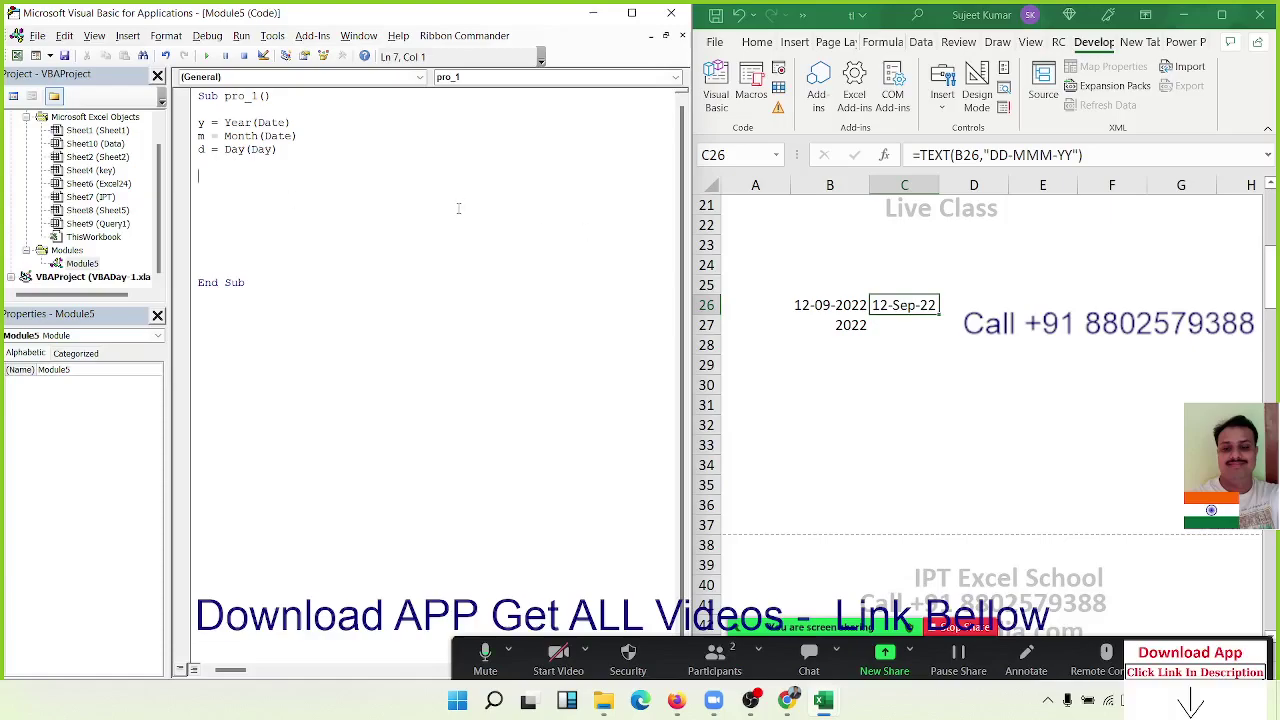
{"action": "type", "text": "t"}
{"action": "type", "text": "ext"}
{"action": "type", "text": "("}
{"action": "key", "text": "BackSpace"}
{"action": "key", "text": "BackSpace"}
{"action": "key", "text": "BackSpace"}
{"action": "key", "text": "BackSpace"}
{"action": "type", "text": "year("}
{"action": "key", "text": "BackSpace"}
{"action": "key", "text": "BackSpace"}
{"action": "key", "text": "BackSpace"}
{"action": "key", "text": "BackSpace"}
{"action": "key", "text": "BackSpace"}
{"action": "type", "text": "dt="}
{"action": "type", "text": "formate"}
{"action": "key", "text": "BackSpace"}
{"action": "type", "text": "("}
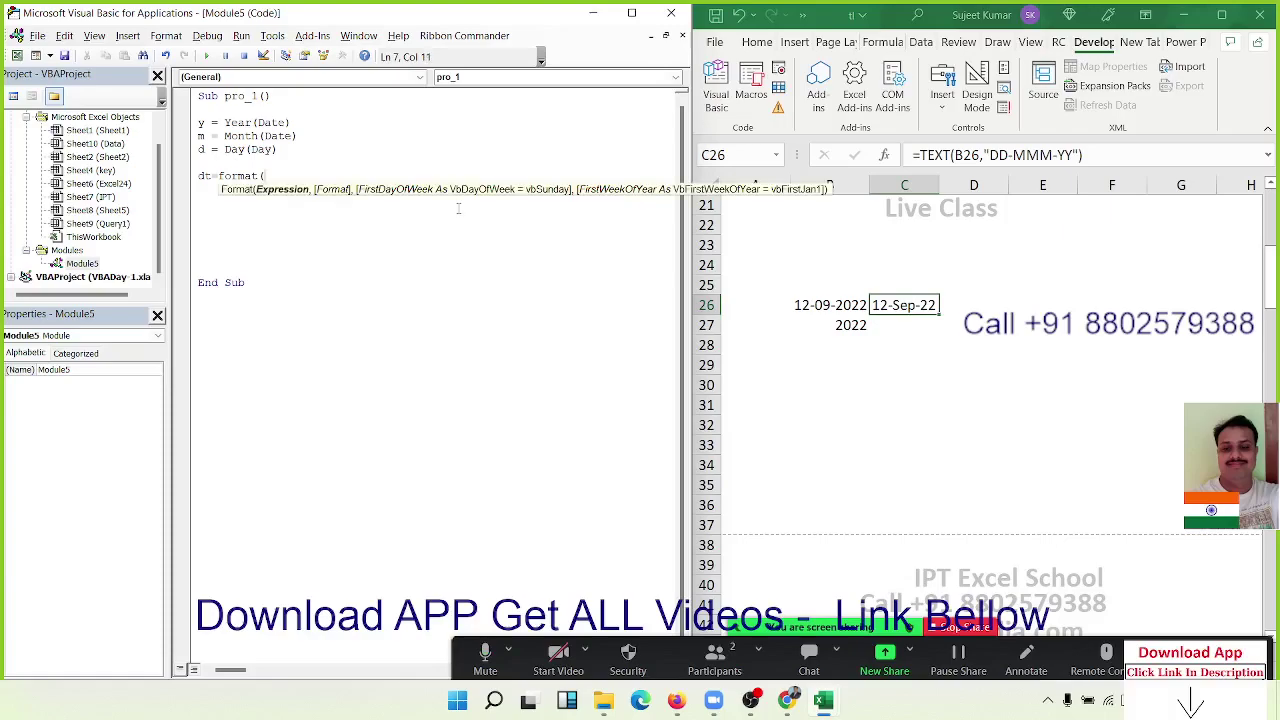
{"action": "type", "text": "date,"}
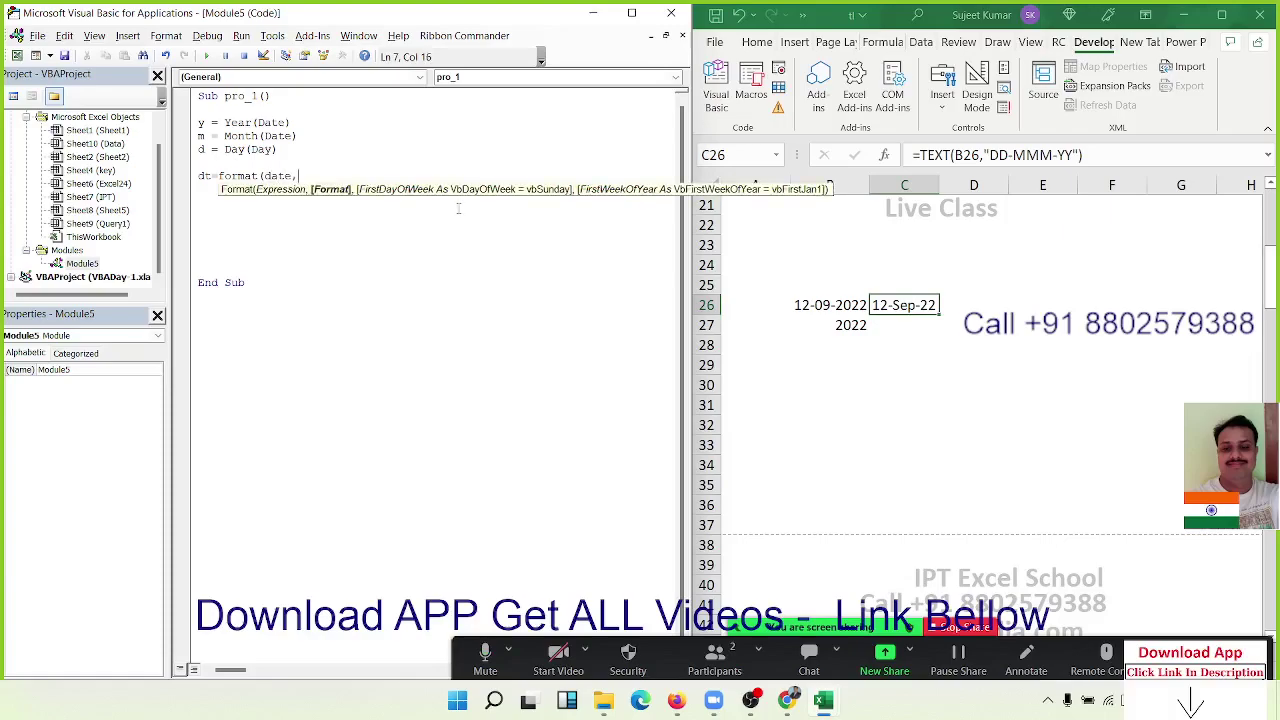
{"action": "type", "text": "\"DD"}
{"action": "type", "text": "-MMM-"}
{"action": "type", "text": "YY"}
{"action": "type", "text": "\")"}
{"action": "key", "text": "Return"}
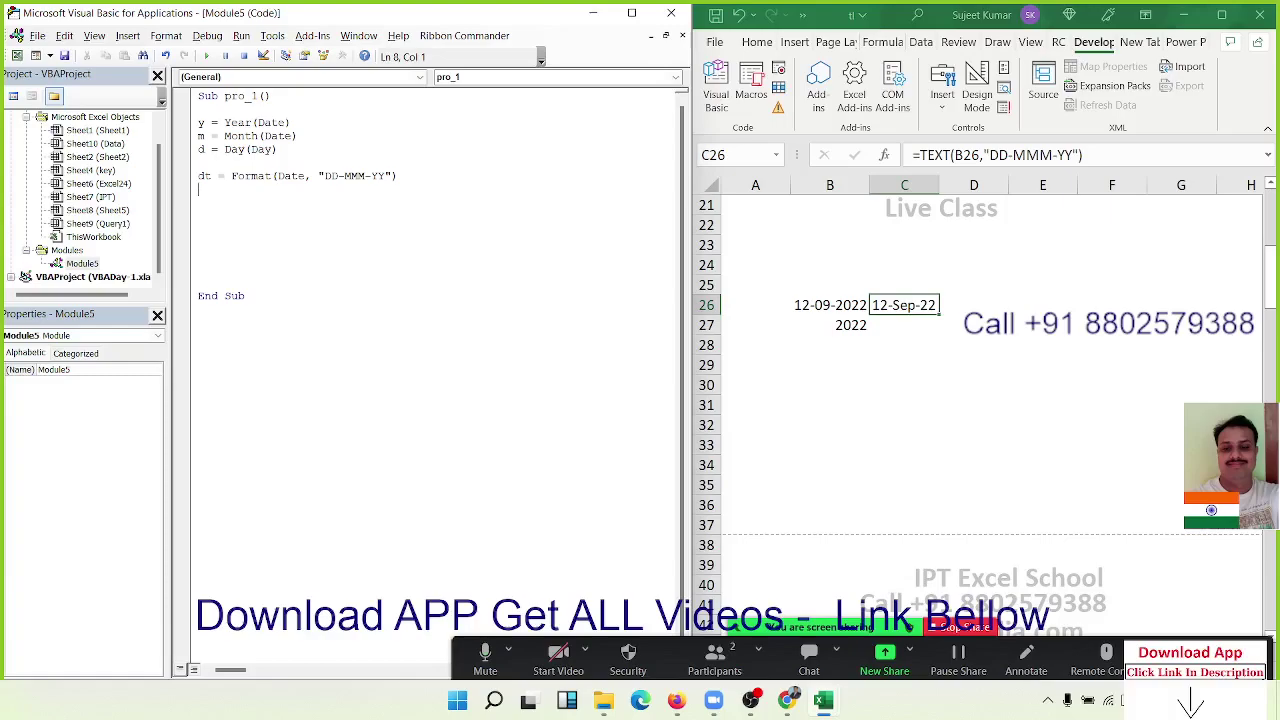
Step: Add a new line in pro_1 reading MkDir "E:\2022"
{"action": "key", "text": "Return"}
{"action": "key", "text": "Up"}
{"action": "key", "text": "shift+Down"}
{"action": "key", "text": "Down"}
{"action": "type", "text": "mkdi"}
{"action": "type", "text": "r \""}
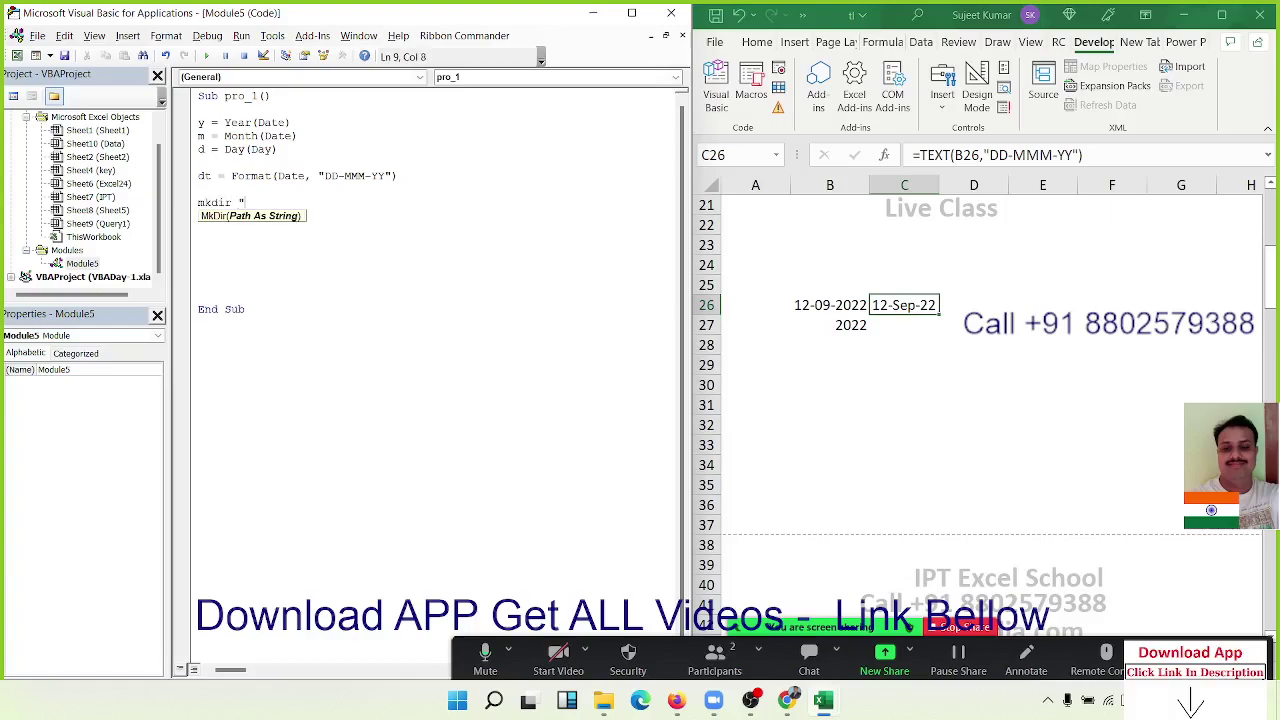
{"action": "type", "text": "E:\\"}
{"action": "type", "text": "2022"}
{"action": "type", "text": "\""}
{"action": "key", "text": "Return"}
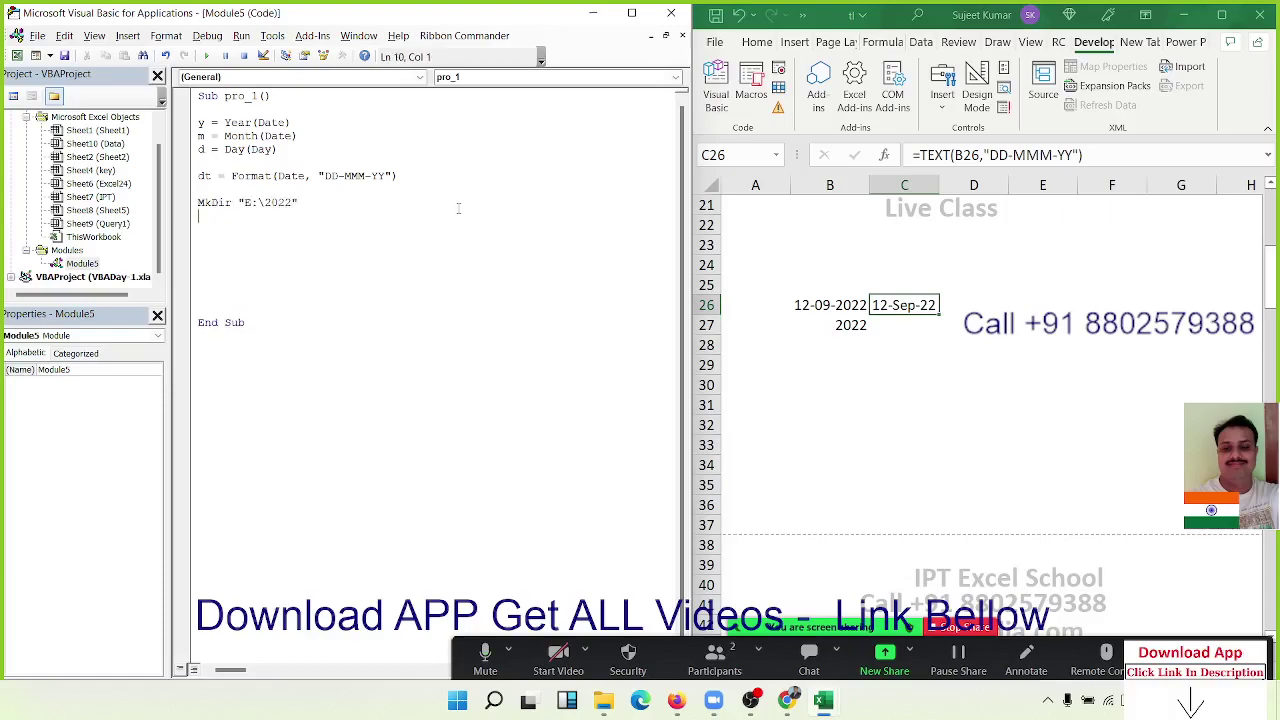
Step: Change the MkDir path from hard-coded values to "E:\" & y and highlight the & y part
{"action": "left_click", "coordinate": [292, 202]}
{"action": "type", "text": "\\"}
{"action": "type", "text": "9"}
{"action": "type", "text": "\\"}
{"action": "type", "text": "2"}
{"action": "key", "text": "BackSpace"}
{"action": "type", "text": "12"}
{"action": "key", "text": "BackSpace"}
{"action": "key", "text": "BackSpace"}
{"action": "key", "text": "BackSpace"}
{"action": "key", "text": "BackSpace"}
{"action": "key", "text": "BackSpace"}
{"action": "key", "text": "BackSpace"}
{"action": "key", "text": "BackSpace"}
{"action": "key", "text": "BackSpace"}
{"action": "key", "text": "BackSpace"}
{"action": "type", "text": "\" "}
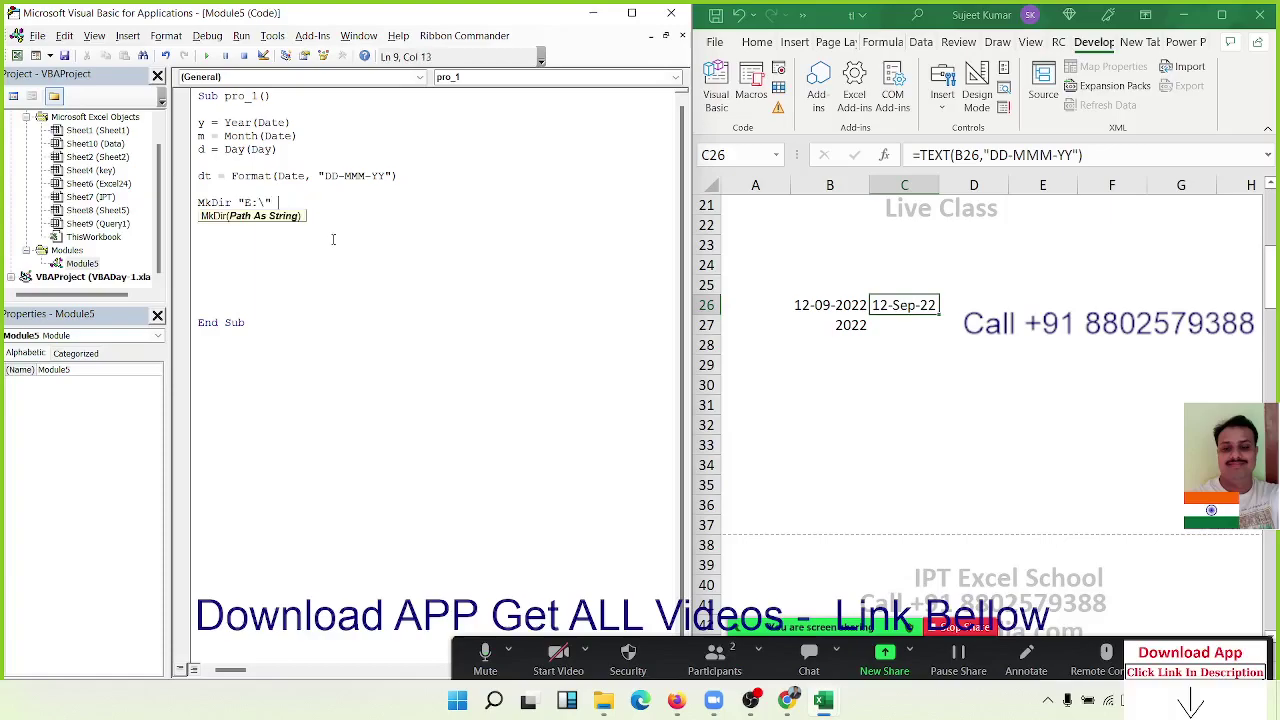
{"action": "type", "text": "& y"}
{"action": "key", "text": "Return"}
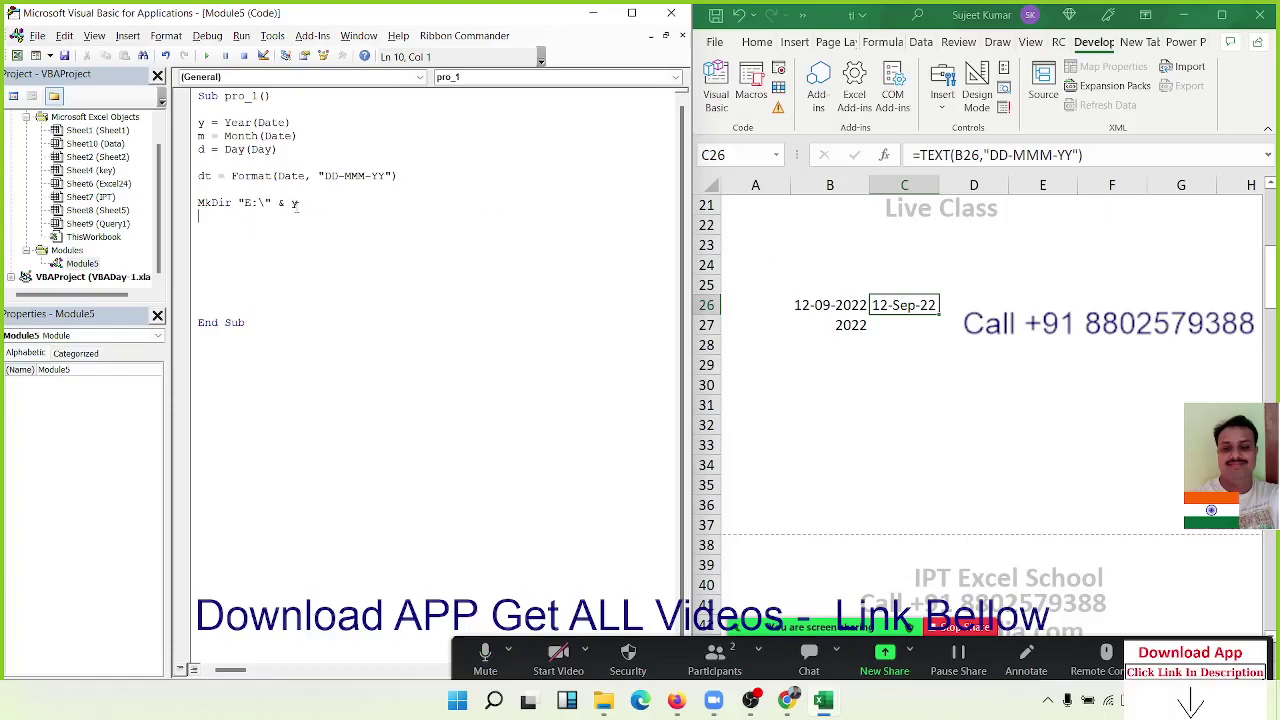
{"action": "left_click_drag", "start_coordinate": [277, 202], "coordinate": [311, 211]}
Step: Enter ="E:\"&B27 in cell B28 so it shows E:\2022
{"action": "left_click", "coordinate": [828, 347]}
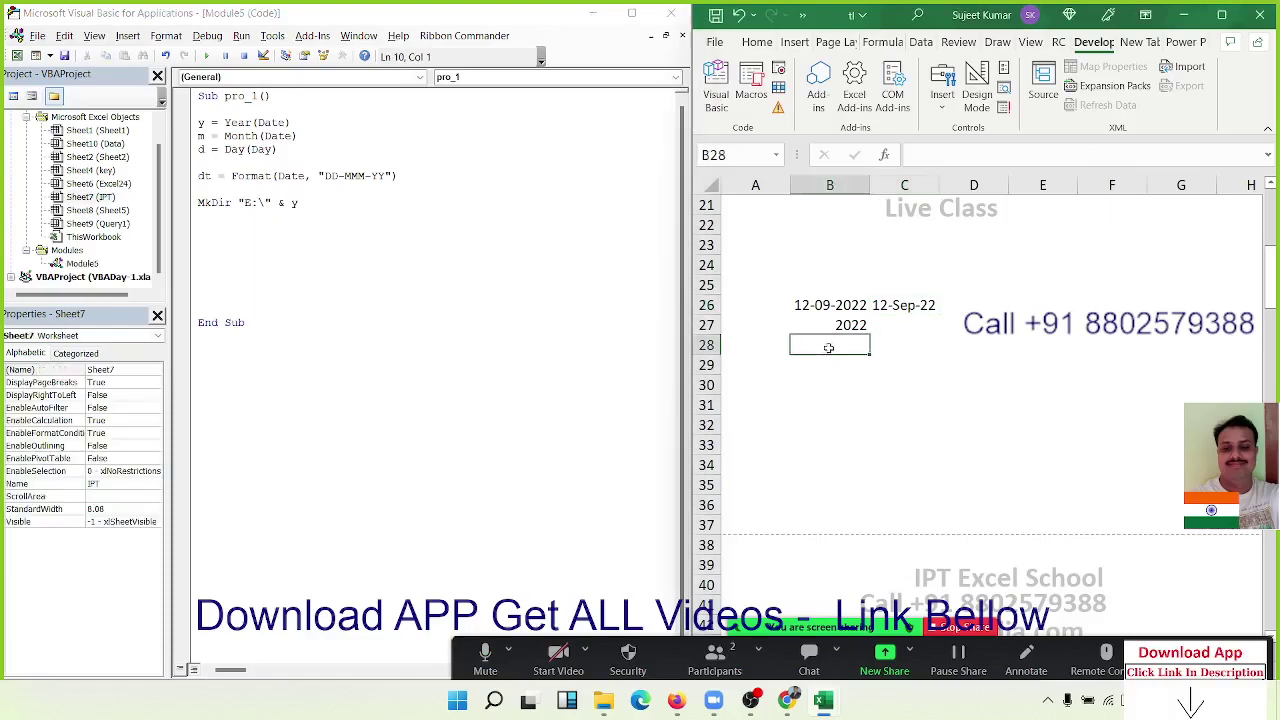
{"action": "type", "text": "="}
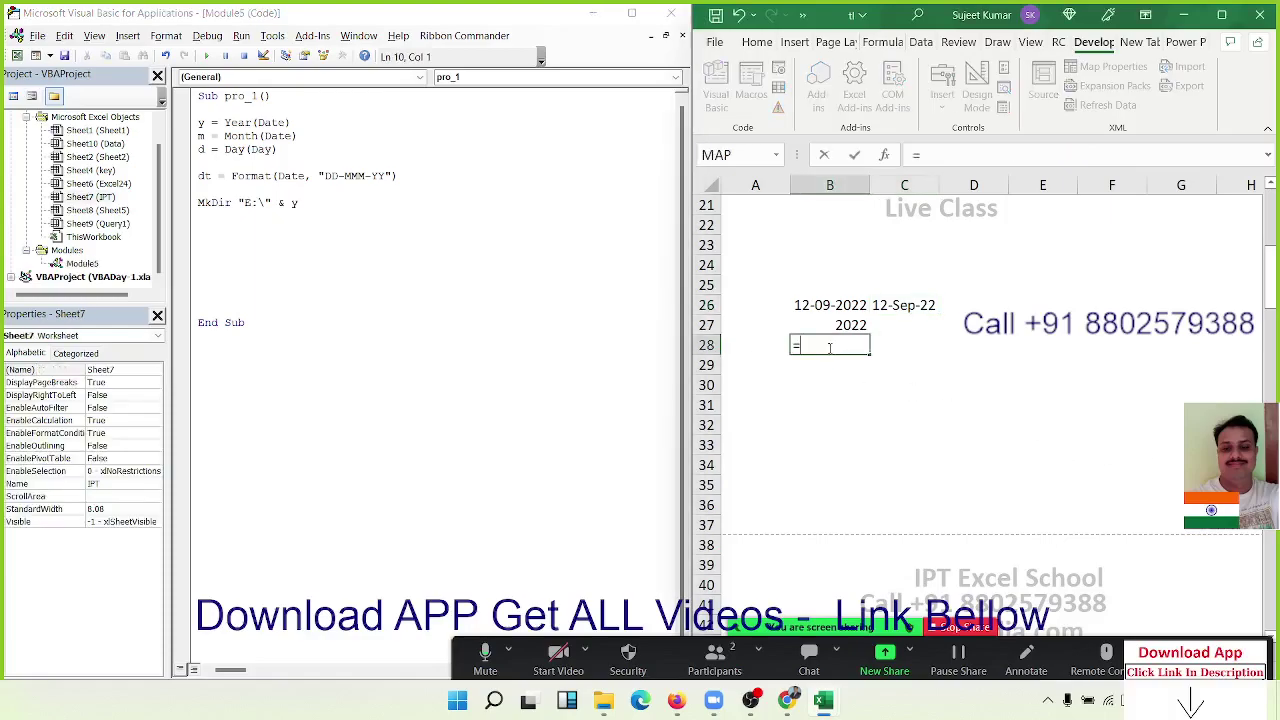
{"action": "type", "text": "\""}
{"action": "type", "text": "E:"}
{"action": "type", "text": "\\"}
{"action": "type", "text": "202"}
{"action": "type", "text": "2"}
{"action": "key", "text": "BackSpace"}
{"action": "key", "text": "BackSpace"}
{"action": "key", "text": "BackSpace"}
{"action": "key", "text": "BackSpace"}
{"action": "type", "text": "\"&"}
{"action": "left_click", "coordinate": [835, 326]}
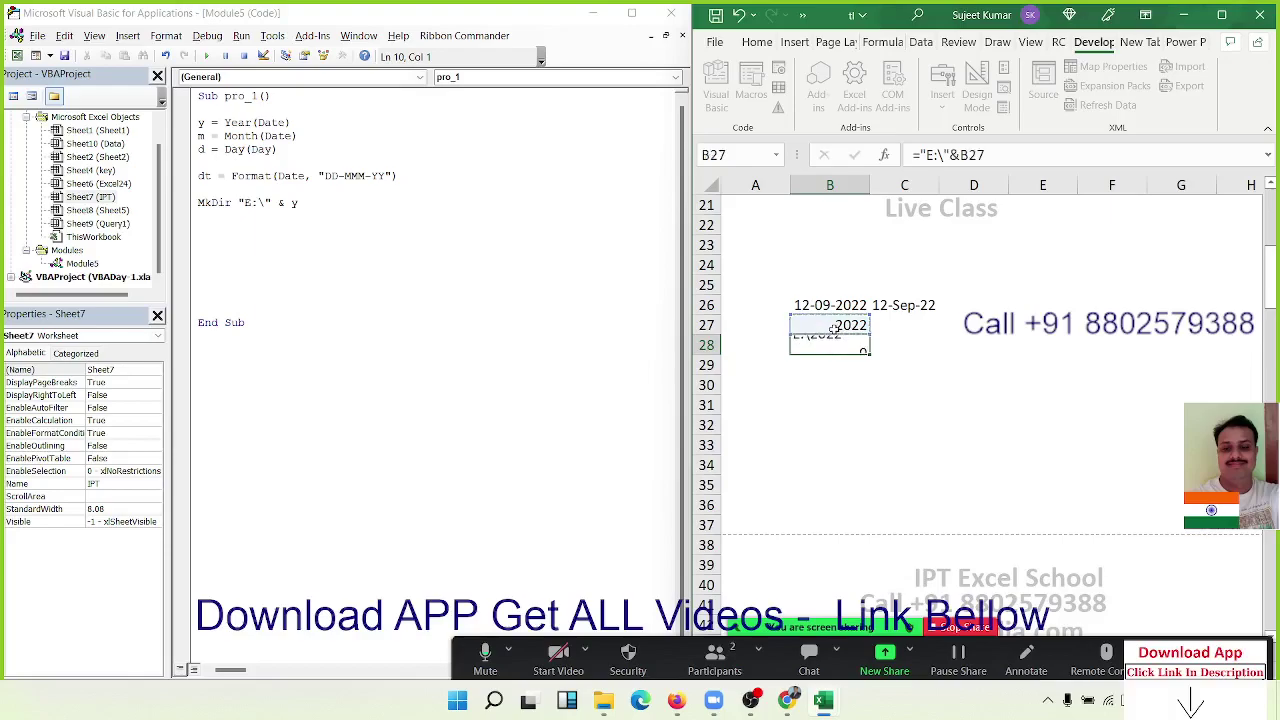
{"action": "key", "text": "Return"}
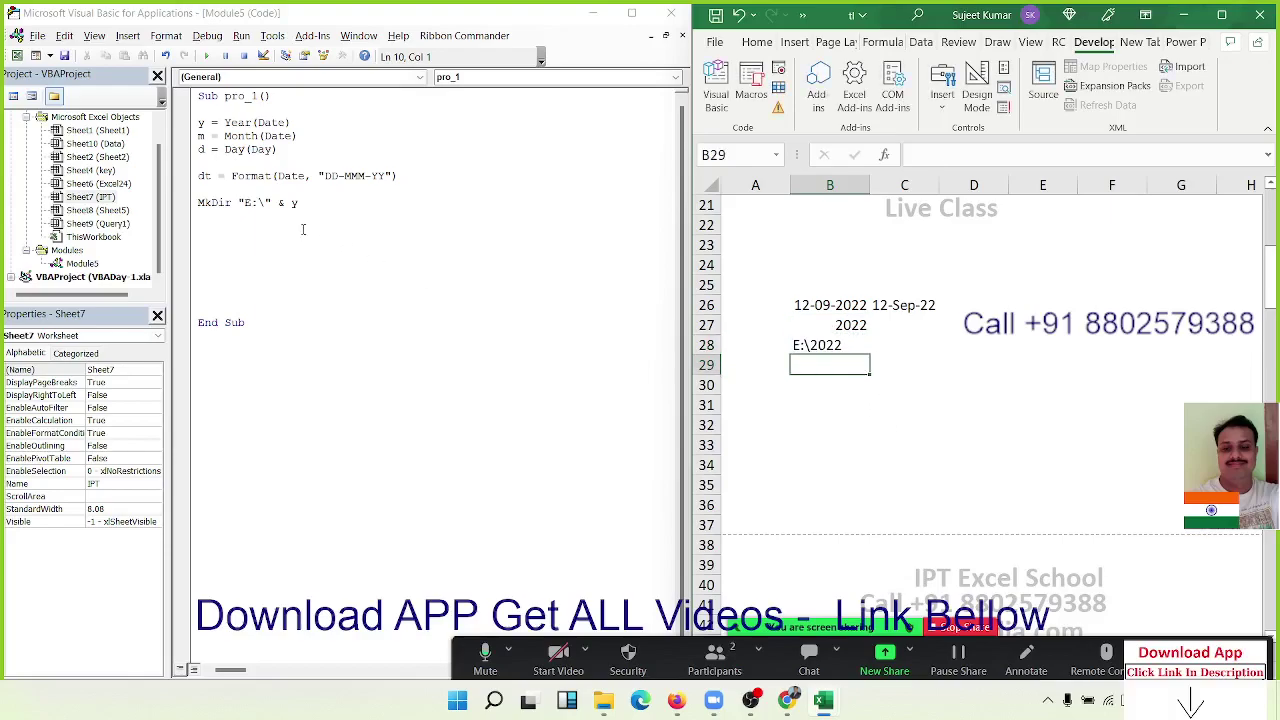
{"action": "left_click", "coordinate": [306, 204]}
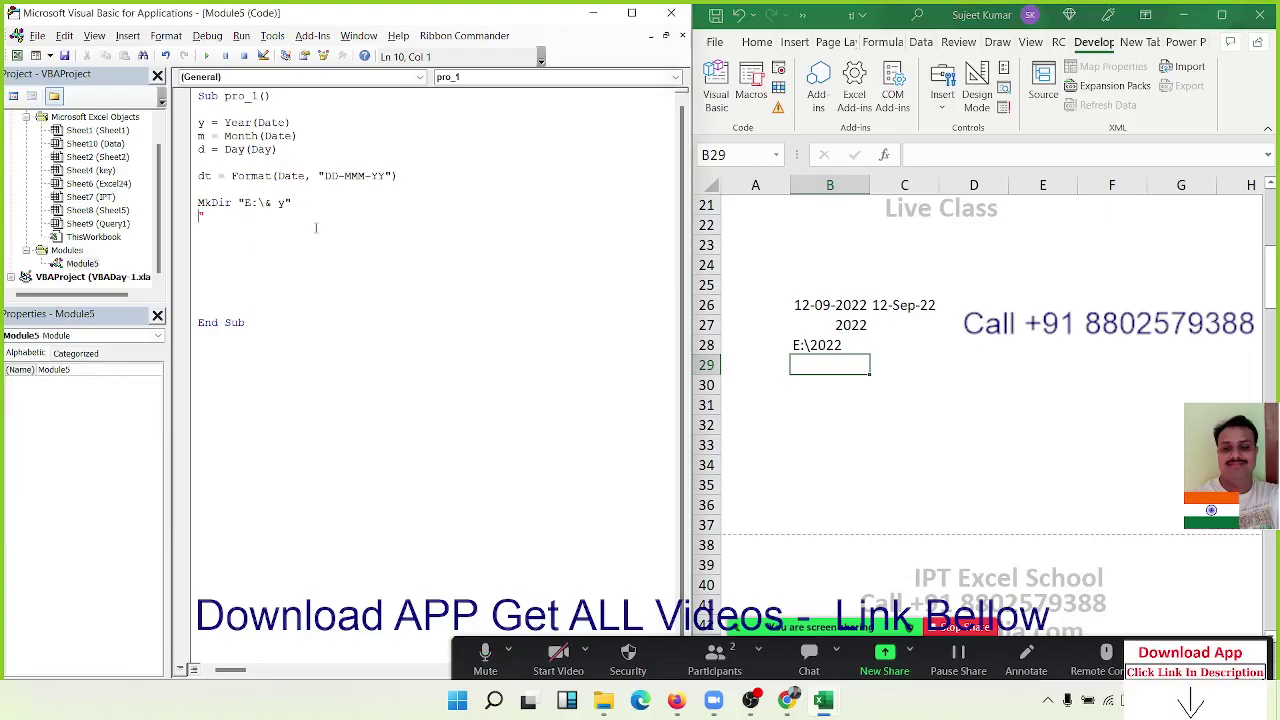
Step: Duplicate the MkDir line and append & "\" & m to create the year\month folder
{"action": "type", "text": "\""}
{"action": "left_click_drag", "start_coordinate": [298, 203], "coordinate": [196, 204]}
{"action": "key", "text": "ctrl+c"}
{"action": "key", "text": "End"}
{"action": "key", "text": "Return"}
{"action": "key", "text": "ctrl+v"}
{"action": "type", "text": "& "}
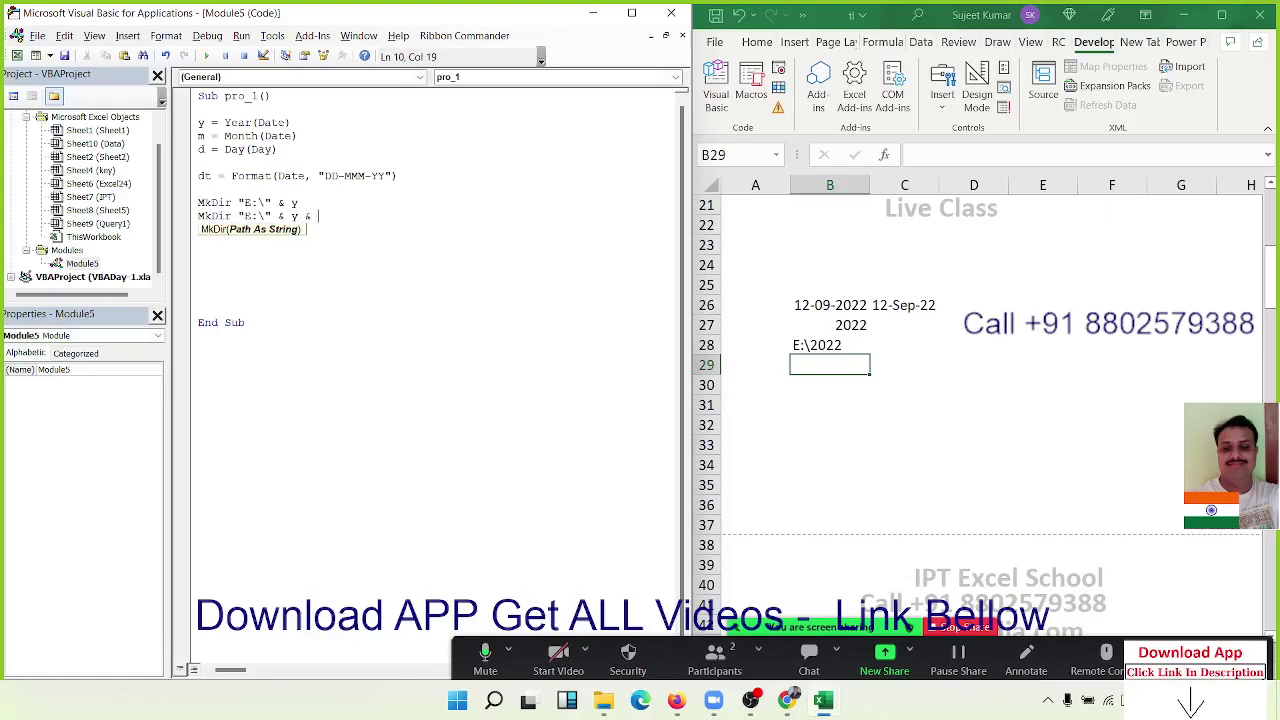
{"action": "type", "text": "\\\""}
{"action": "key", "text": "BackSpace"}
{"action": "key", "text": "BackSpace"}
{"action": "key", "text": "BackSpace"}
{"action": "type", "text": "\"\\\" "}
{"action": "type", "text": "& "}
{"action": "type", "text": "m"}
{"action": "key", "text": "Return"}
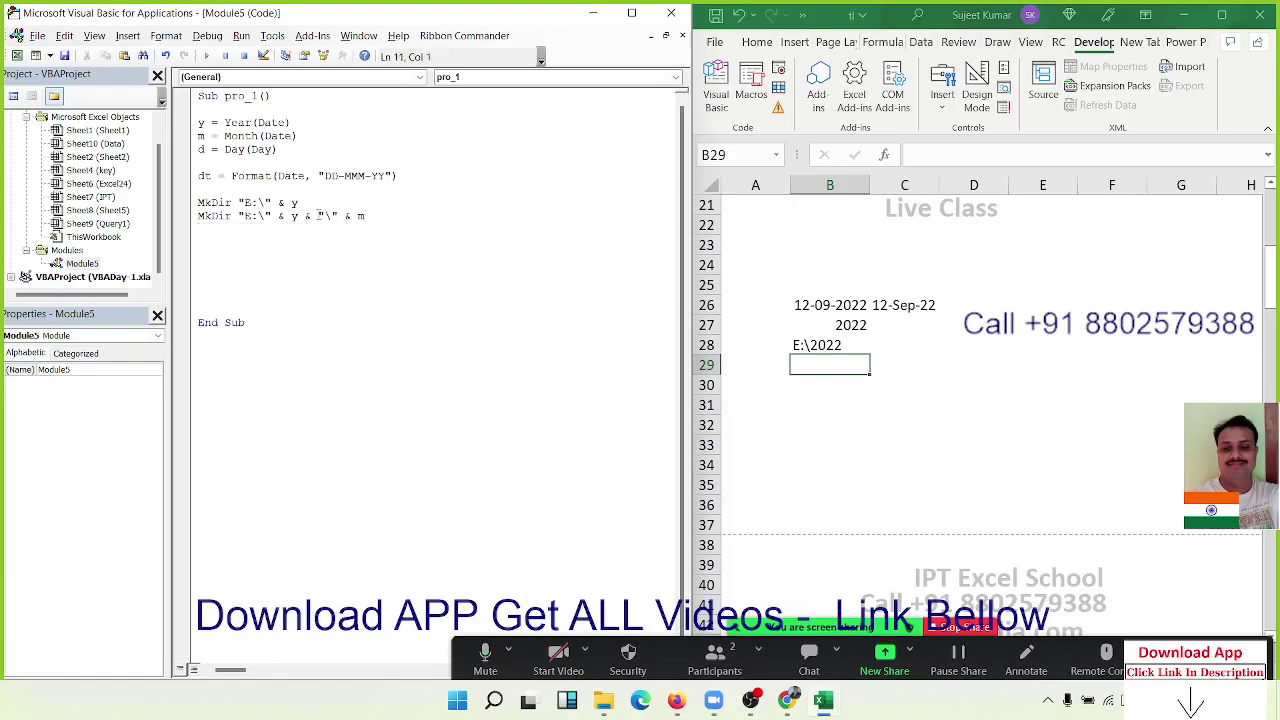
{"action": "key", "text": "BackSpace"}
Step: Duplicate the month-folder MkDir line and append & "\" & d for the year\month\day folder
{"action": "left_click_drag", "start_coordinate": [365, 216], "coordinate": [186, 218]}
{"action": "key", "text": "ctrl+c"}
{"action": "key", "text": "End"}
{"action": "key", "text": "Return"}
{"action": "key", "text": "ctrl+v"}
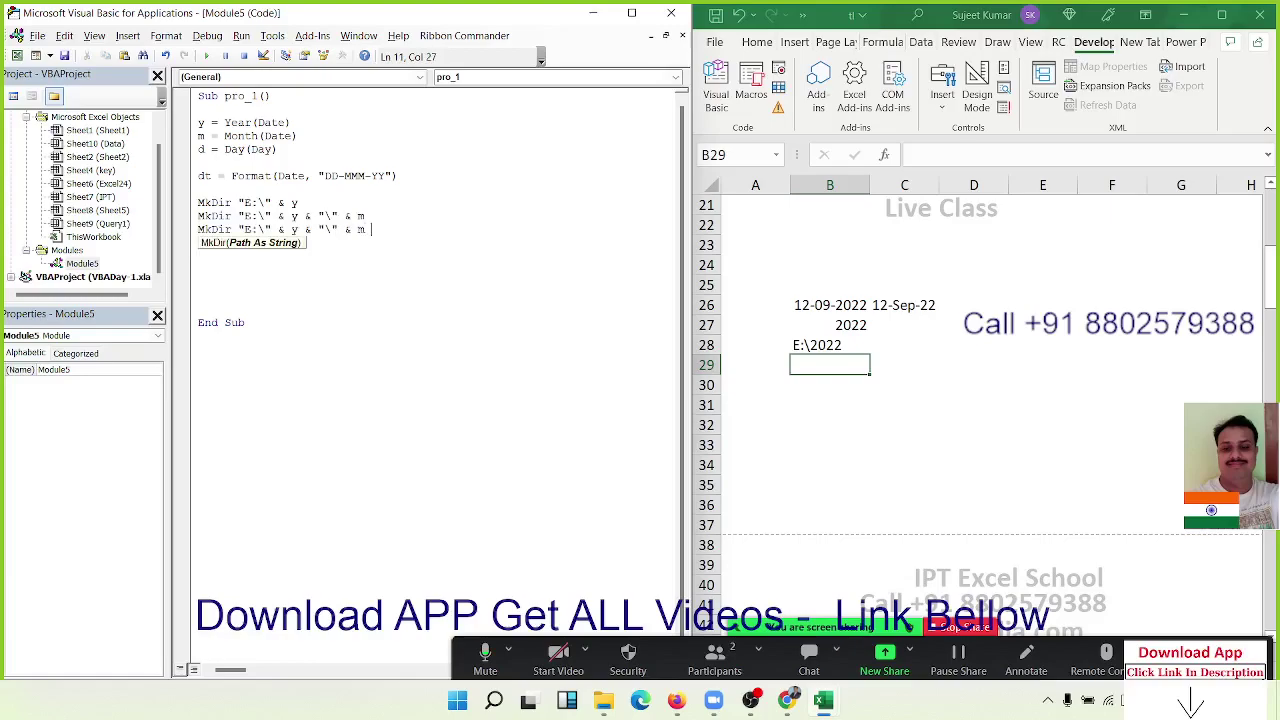
{"action": "type", "text": "& "}
{"action": "type", "text": "\"\\\" "}
{"action": "type", "text": "&"}
{"action": "key", "text": "BackSpace"}
{"action": "key", "text": "BackSpace"}
{"action": "type", "text": "\" & "}
{"action": "type", "text": "d"}
Step: Delete the extra duplicated day-folder line and leave blank lines before End Sub
{"action": "left_click", "coordinate": [347, 256]}
{"action": "left_click", "coordinate": [490, 238]}
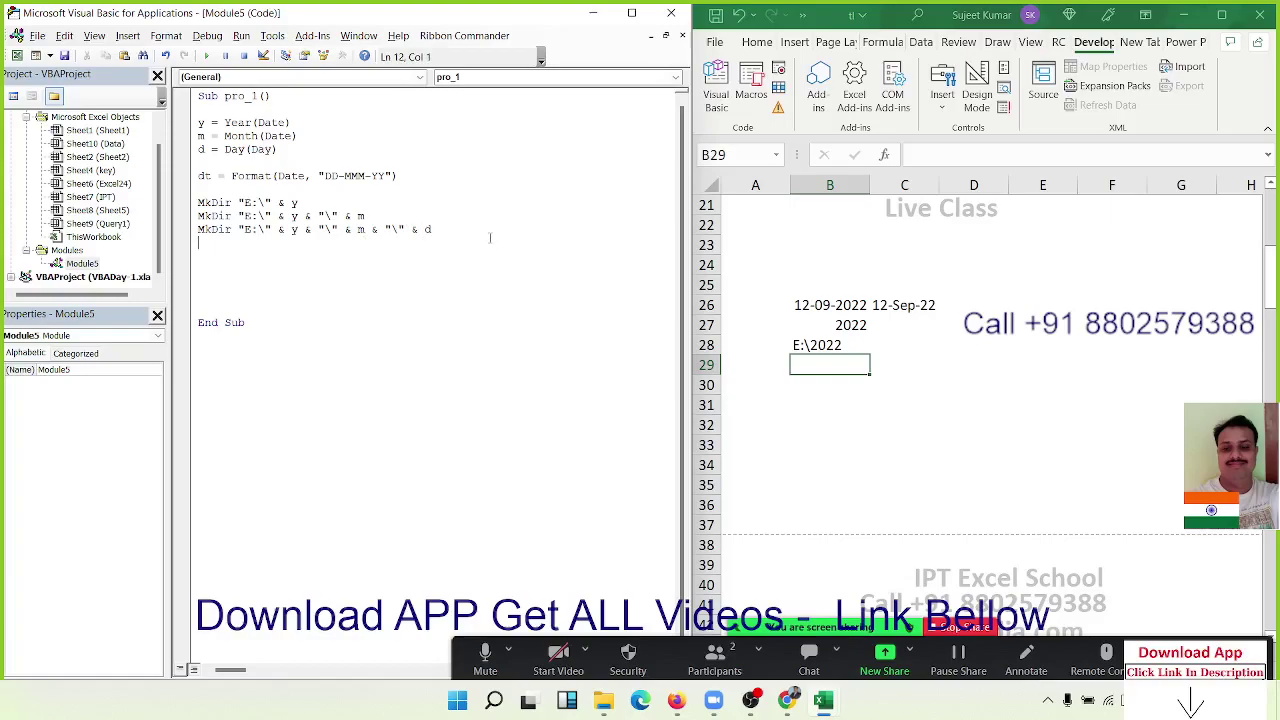
{"action": "key", "text": "Up"}
{"action": "key", "text": "shift+Down"}
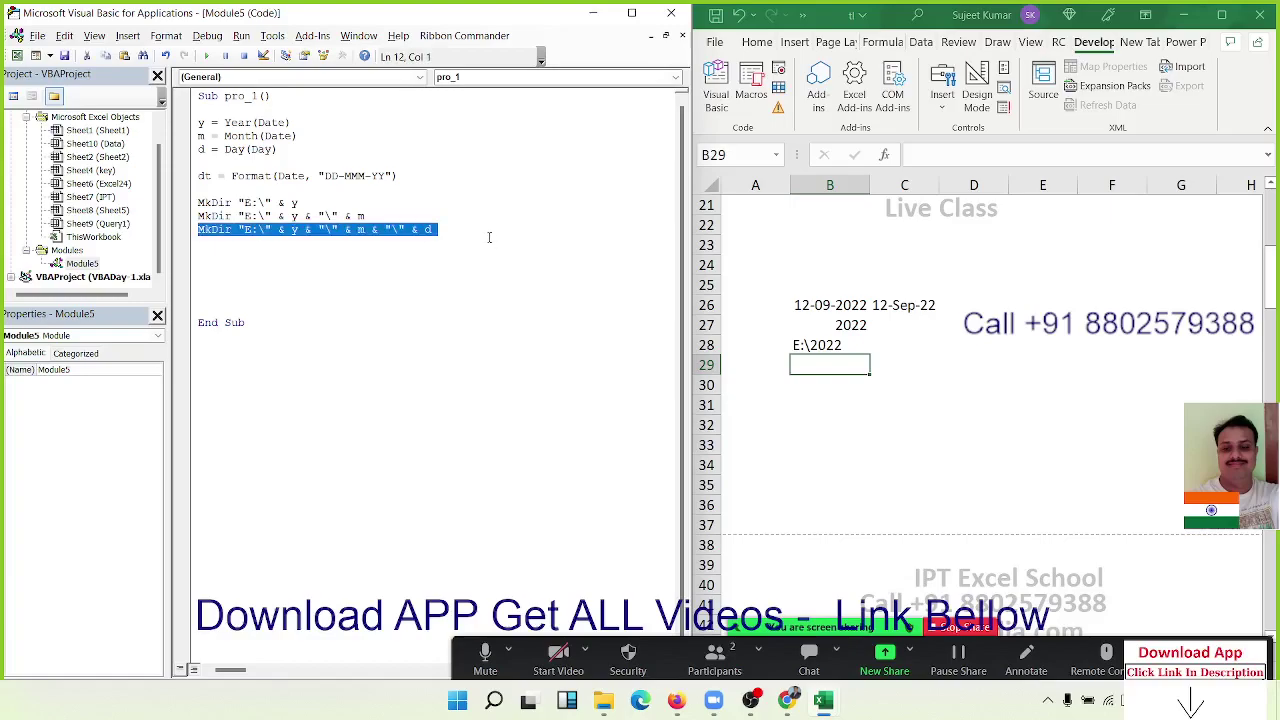
{"action": "key", "text": "ctrl+c"}
{"action": "key", "text": "ctrl+v"}
{"action": "key", "text": "ctrl+v"}
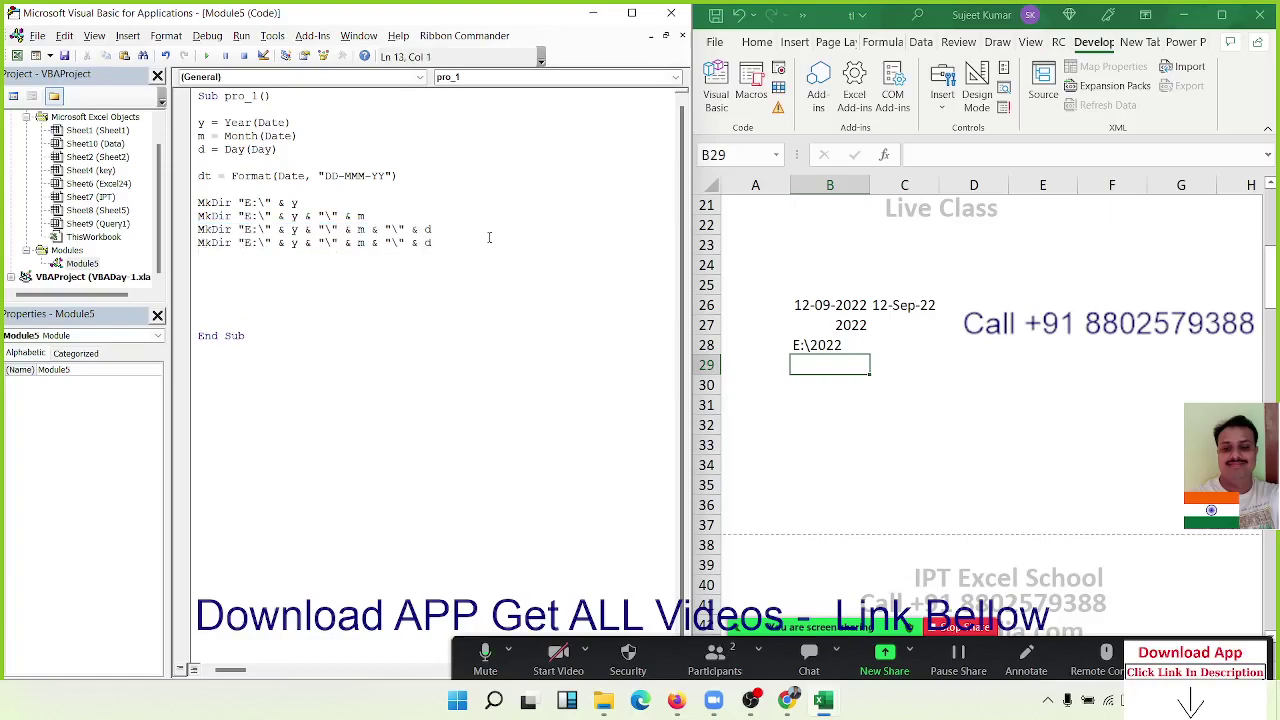
{"action": "key", "text": "Left"}
{"action": "left_click_drag", "start_coordinate": [445, 243], "coordinate": [176, 247]}
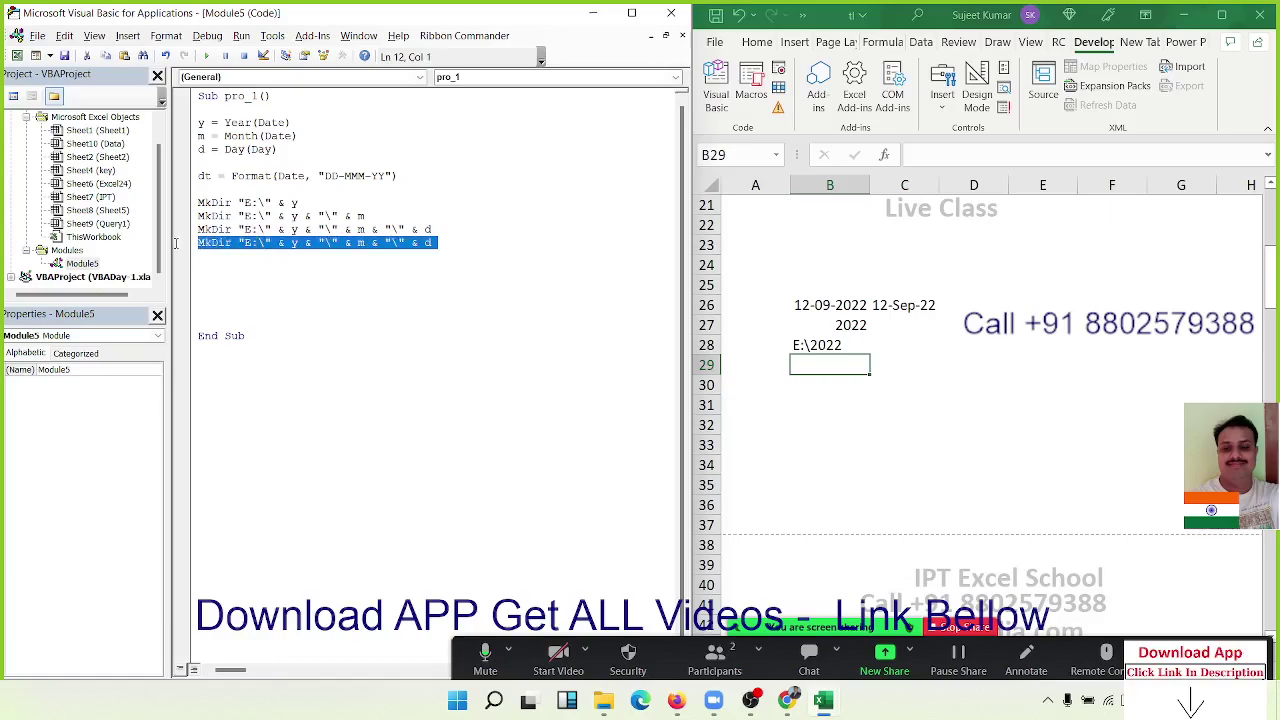
{"action": "key", "text": "Delete"}
{"action": "key", "text": "Return"}
{"action": "key", "text": "Return"}
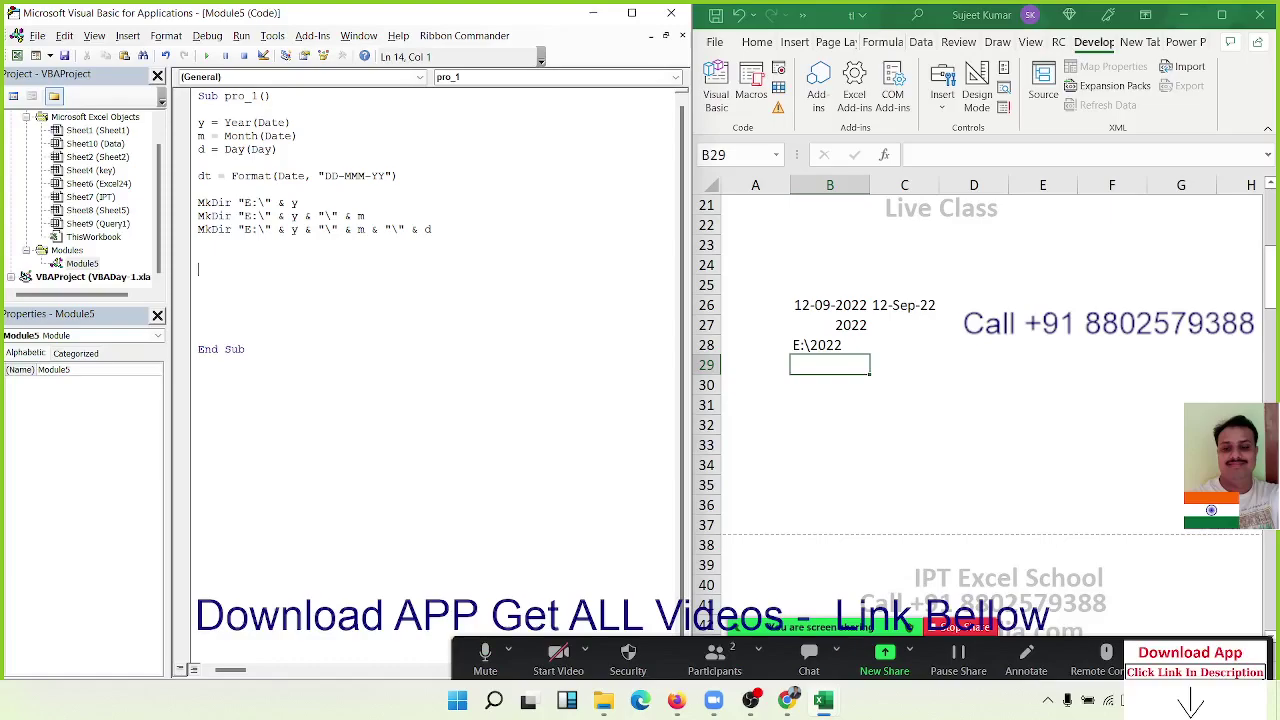
Step: Add Workbooks.Add.SaveAs with the copied day-folder path followed by & "\" & dt & ".xlsx"
{"action": "type", "text": "workboo"}
{"action": "type", "text": "ks.Add"}
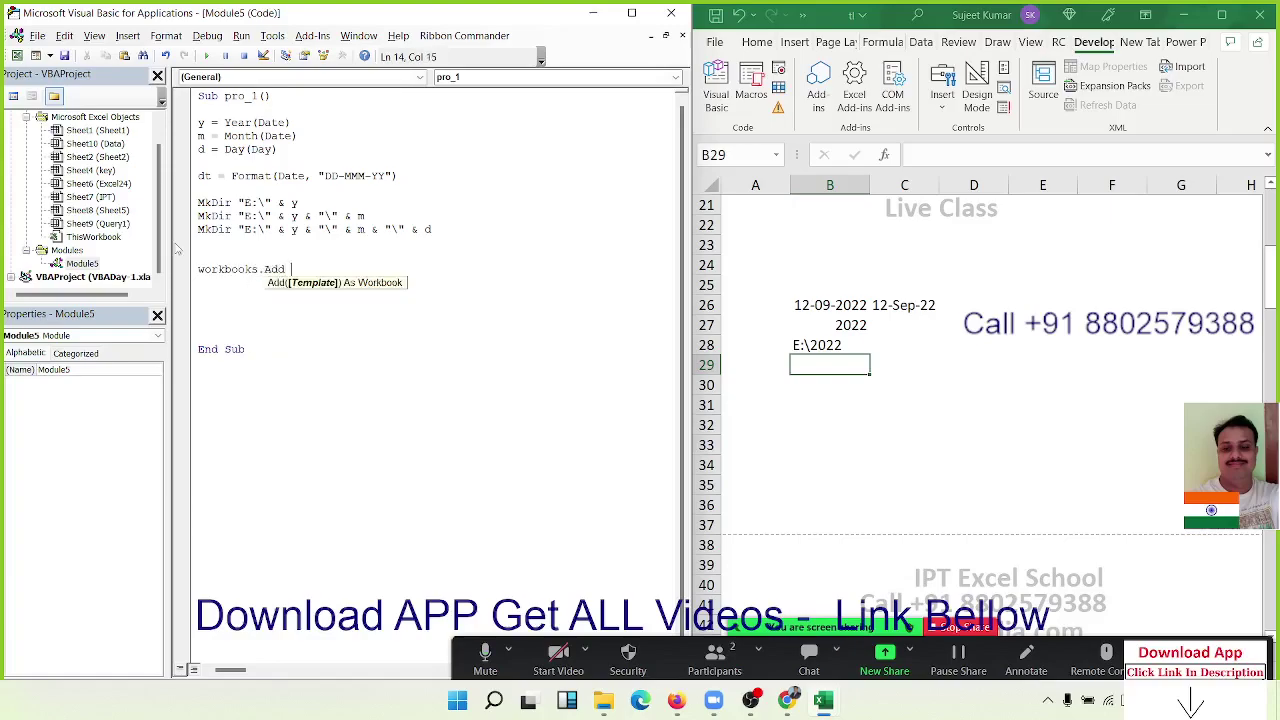
{"action": "key", "text": "BackSpace"}
{"action": "type", "text": "."}
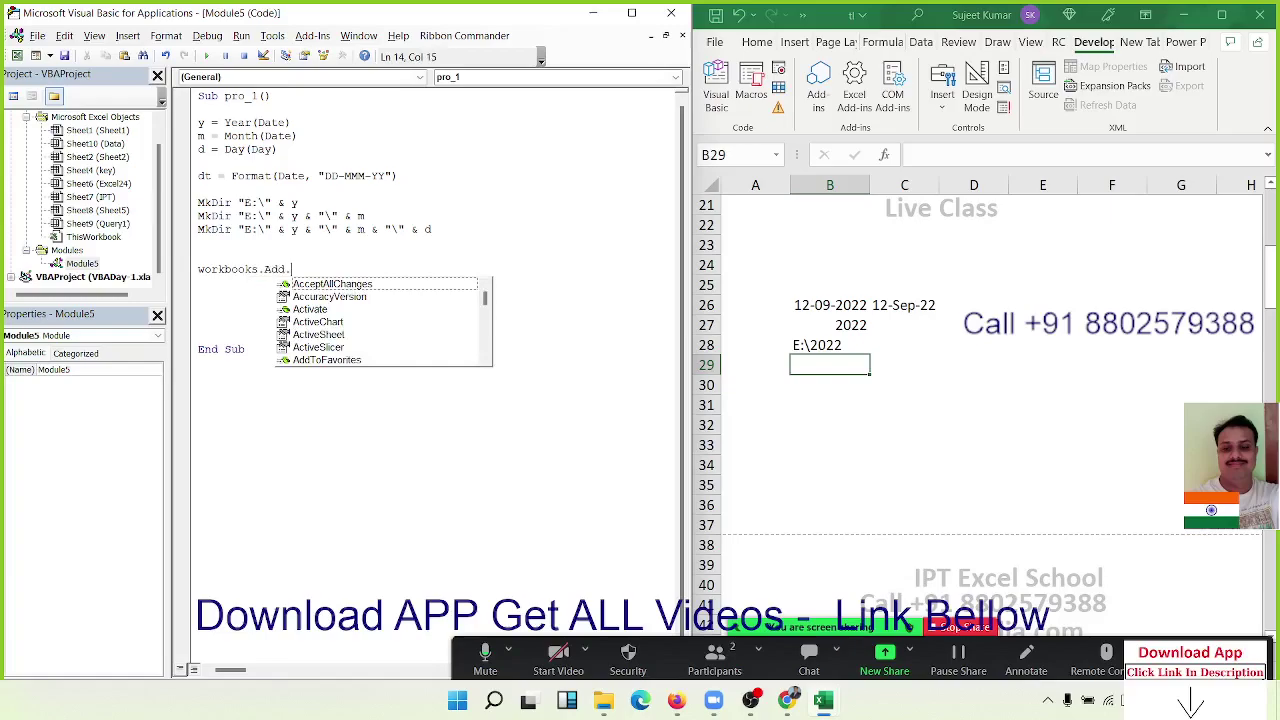
{"action": "type", "text": "sa"}
{"action": "key", "text": "Down"}
{"action": "key", "text": "Tab"}
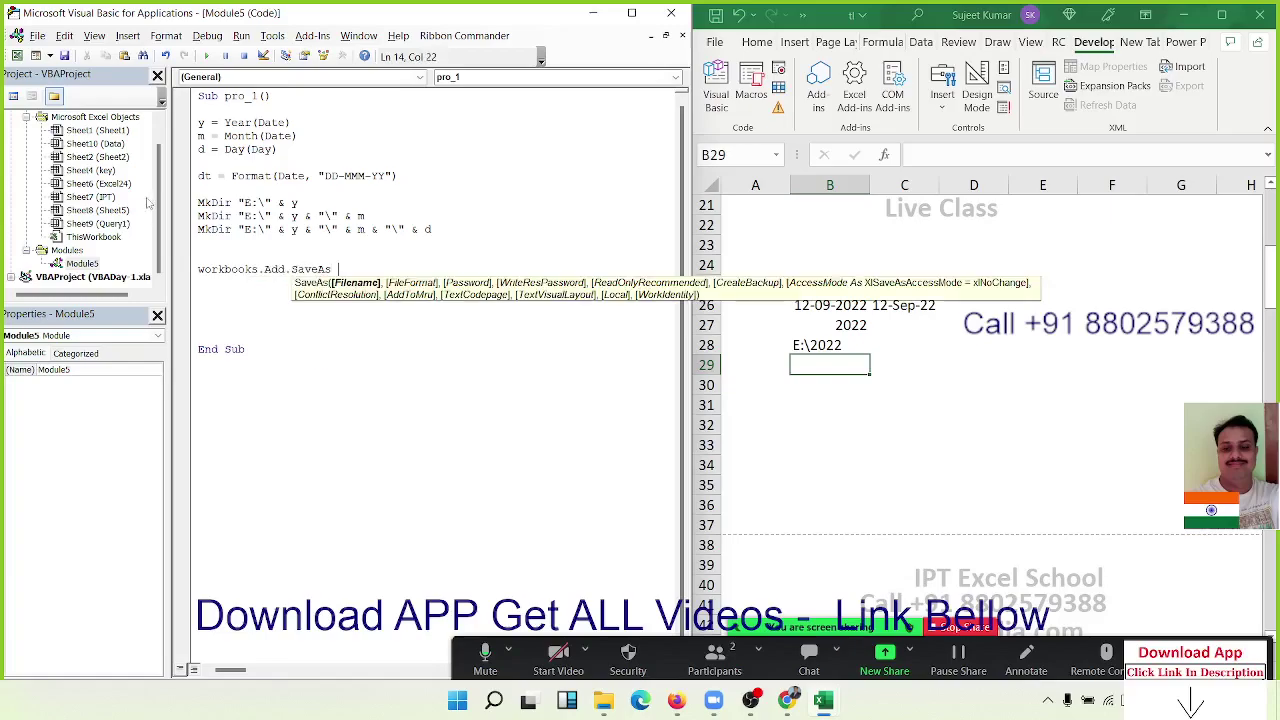
{"action": "left_click", "coordinate": [337, 486]}
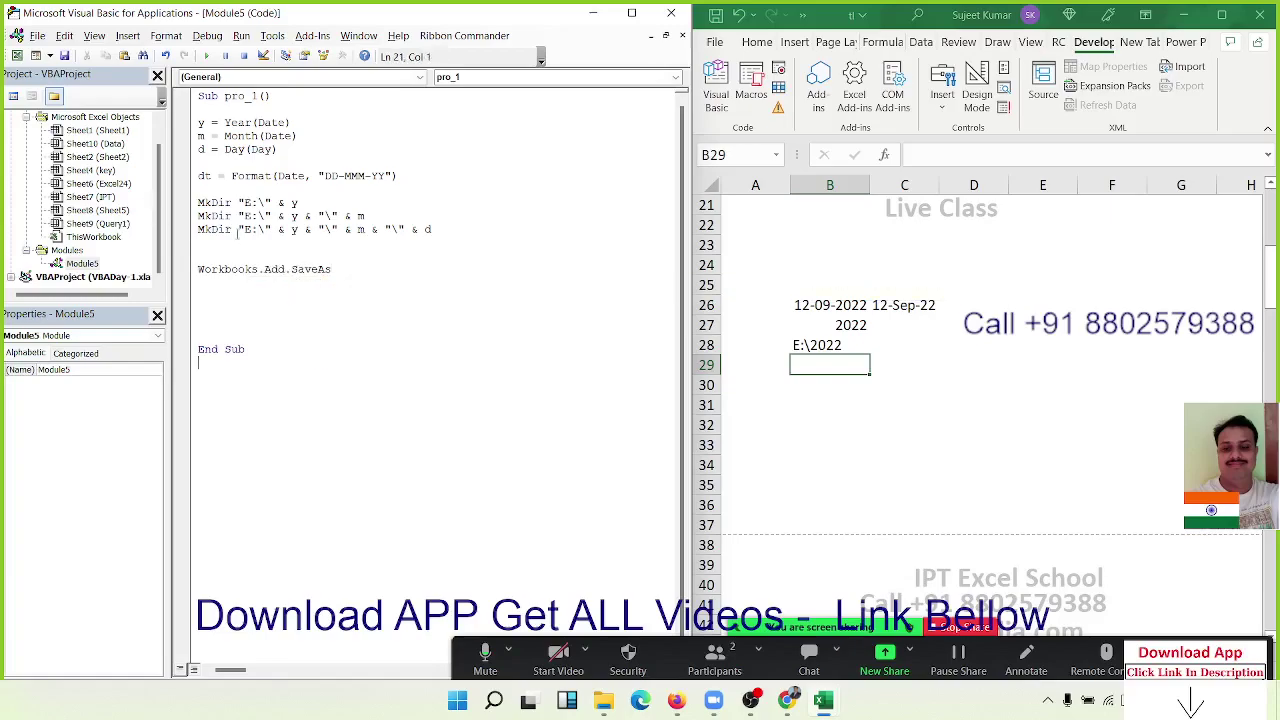
{"action": "left_click_drag", "start_coordinate": [238, 229], "coordinate": [475, 235]}
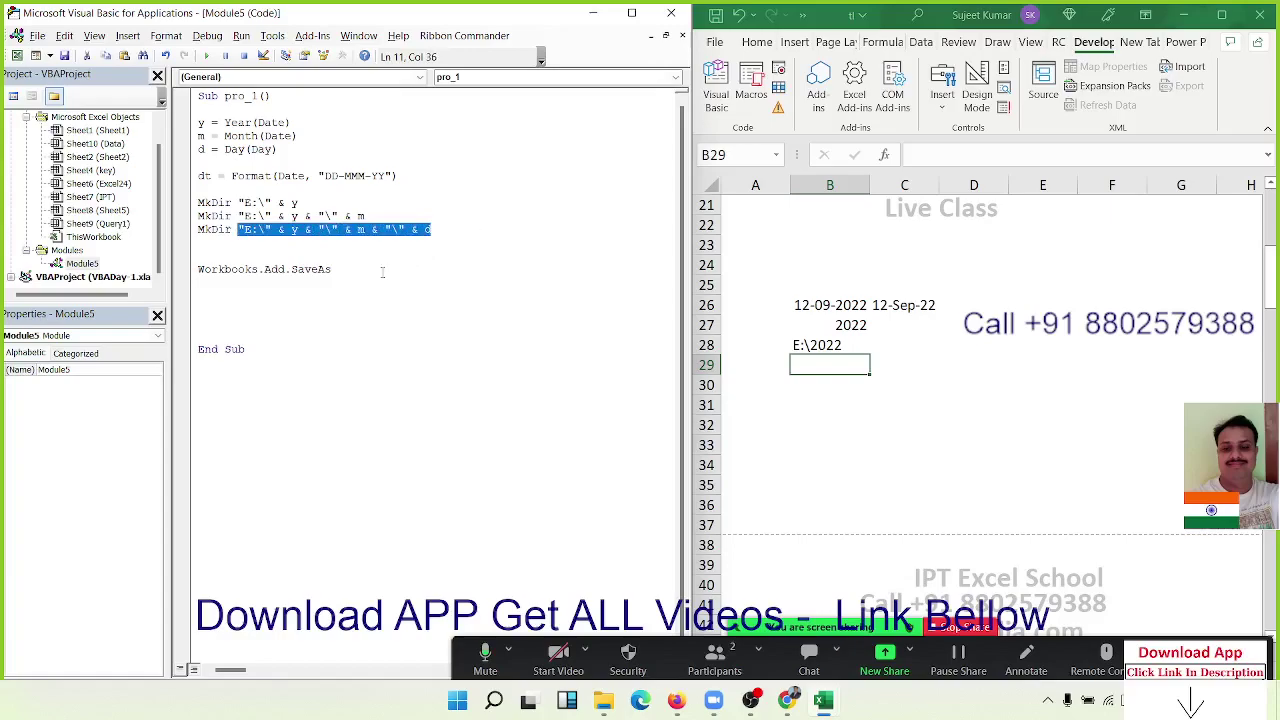
{"action": "key", "text": "ctrl+c"}
{"action": "left_click", "coordinate": [382, 272]}
{"action": "key", "text": "ctrl+v"}
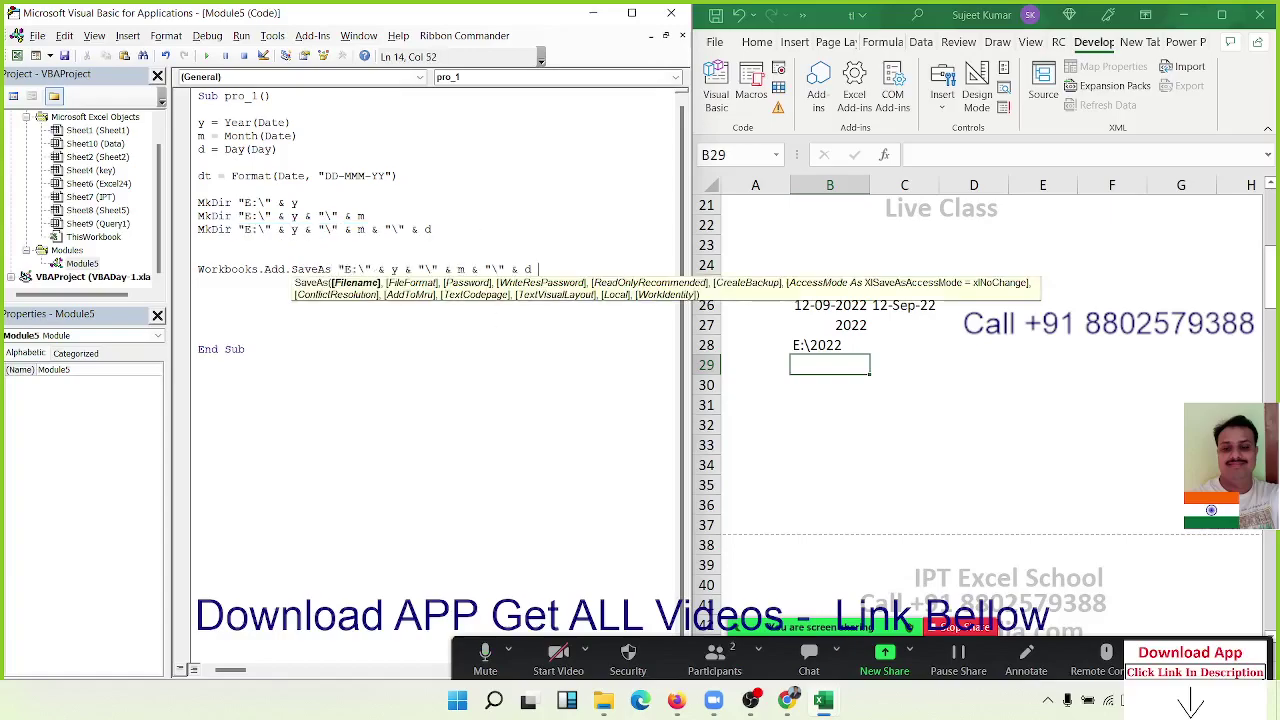
{"action": "type", "text": "&\"\\"}
{"action": "type", "text": "\" & "}
{"action": "type", "text": "dt "}
{"action": "type", "text": "& \""}
{"action": "type", "text": ".xlsx"}
{"action": "key", "text": "Down"}
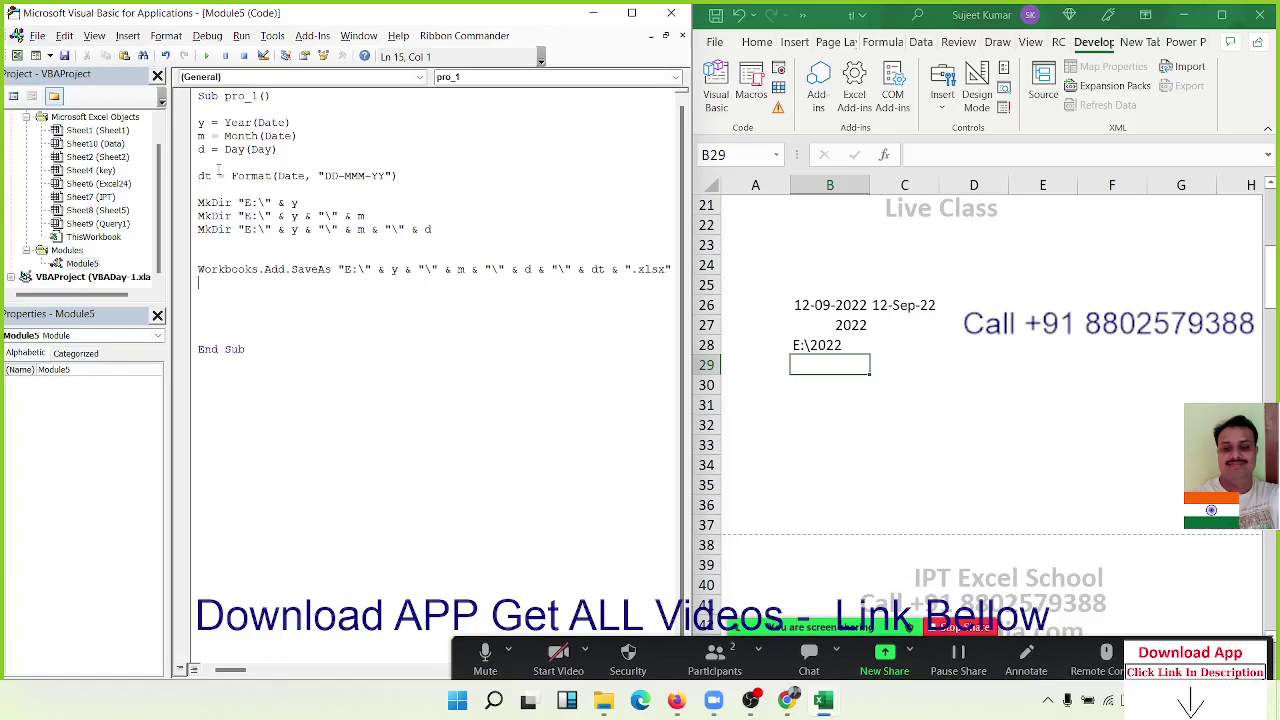
Step: Add an ActiveWorkbook.Close True line below the SaveAs line
{"action": "key", "text": "Return"}
{"action": "type", "text": "wor"}
{"action": "key", "text": "BackSpace"}
{"action": "key", "text": "BackSpace"}
{"action": "key", "text": "BackSpace"}
{"action": "type", "text": "active"}
{"action": "type", "text": "workb"}
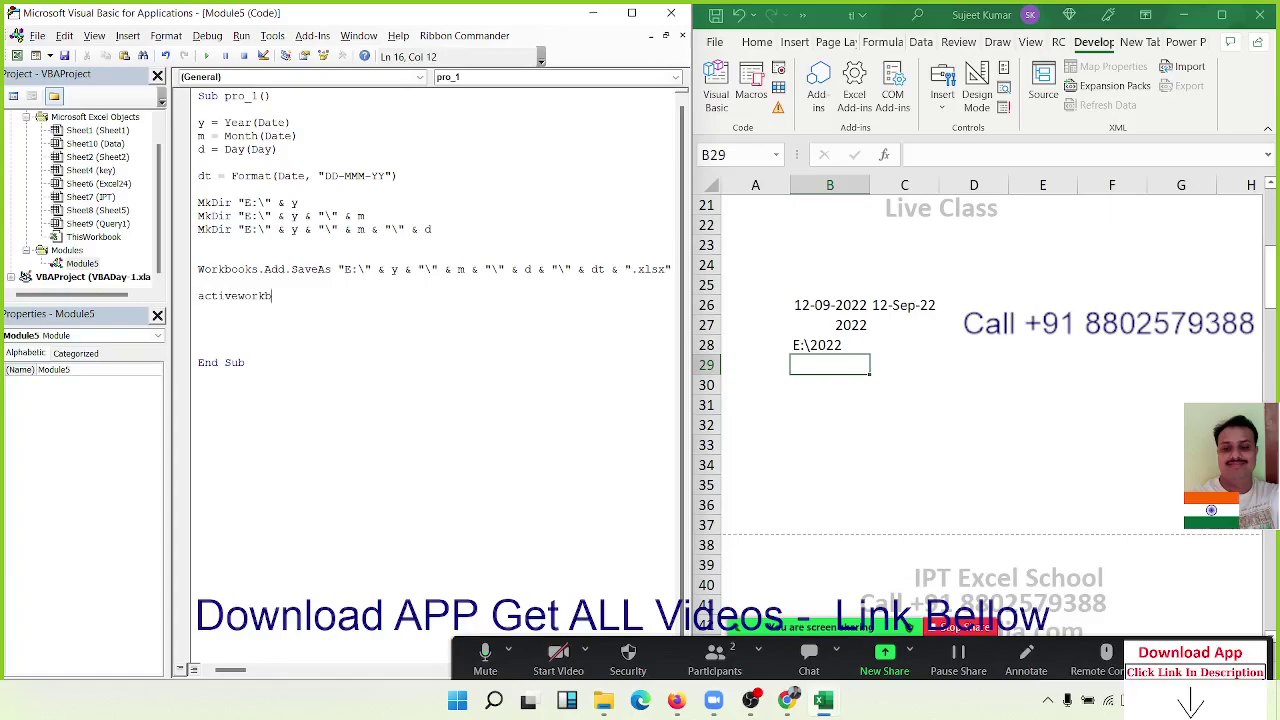
{"action": "type", "text": "ok."}
{"action": "type", "text": "close"}
{"action": "type", "text": "tr"}
{"action": "type", "text": "ue"}
{"action": "key", "text": "Return"}
Step: Fix the 'ActiveWorkbok' misspelling so the close line reads ActiveWorkbook.Close True
{"action": "left_click", "coordinate": [359, 296]}
{"action": "left_click", "coordinate": [664, 269]}
{"action": "left_click", "coordinate": [198, 296]}
{"action": "left_click", "coordinate": [264, 296]}
{"action": "type", "text": "o"}
{"action": "left_click", "coordinate": [198, 309]}
{"action": "left_click", "coordinate": [284, 296]}
{"action": "left_click", "coordinate": [198, 309]}
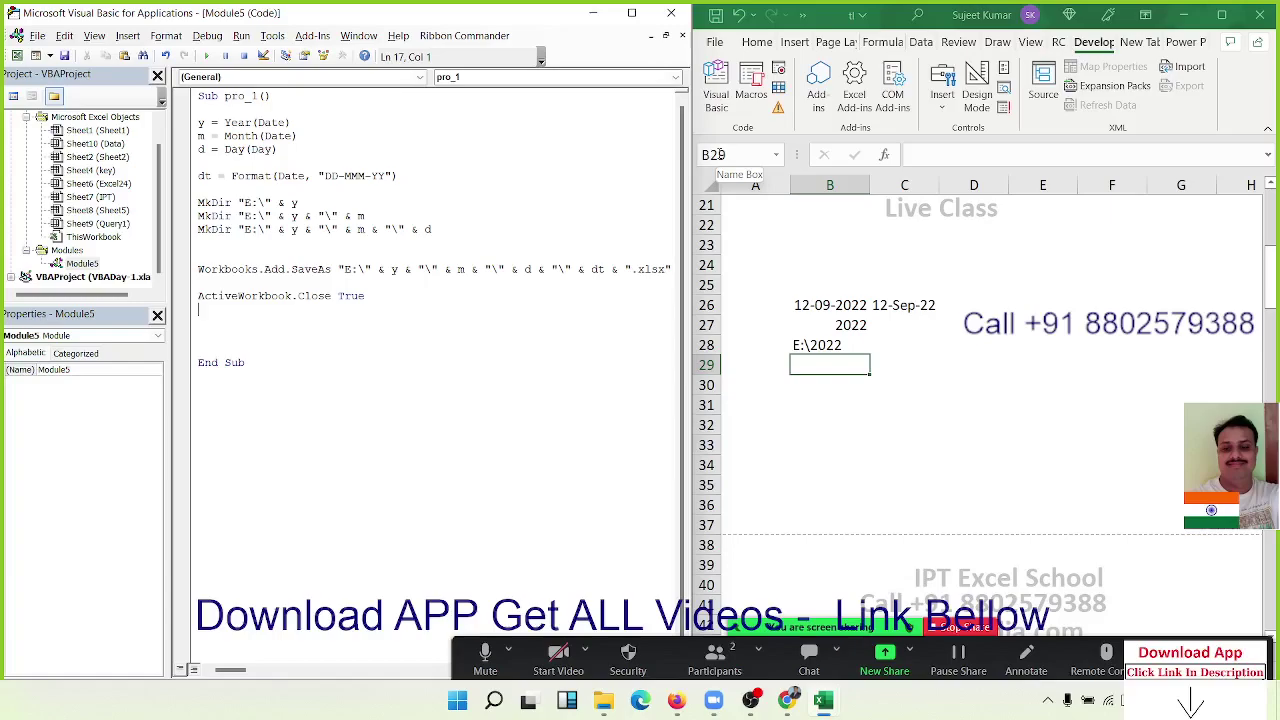
{"action": "left_click", "coordinate": [449, 347]}
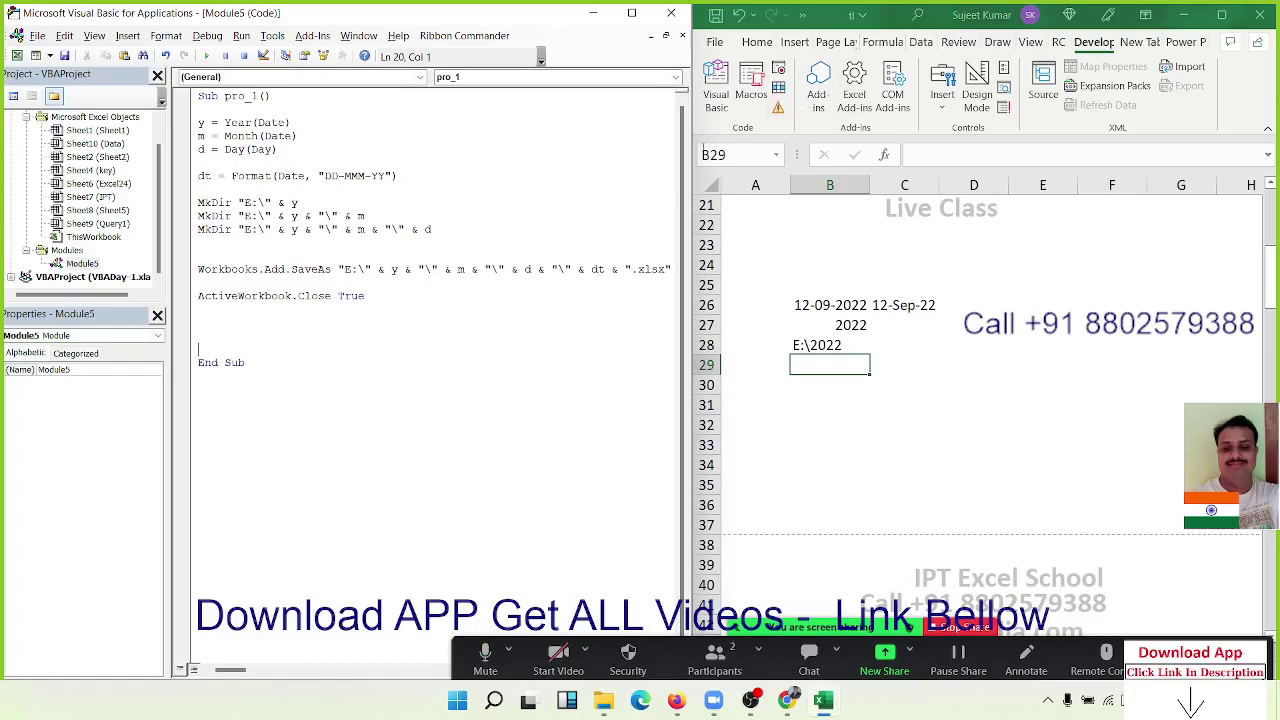
Step: Add MsgBox "File & folder Created" as the last statement of pro_1
{"action": "left_click", "coordinate": [281, 321]}
{"action": "type", "text": "msgbox"}
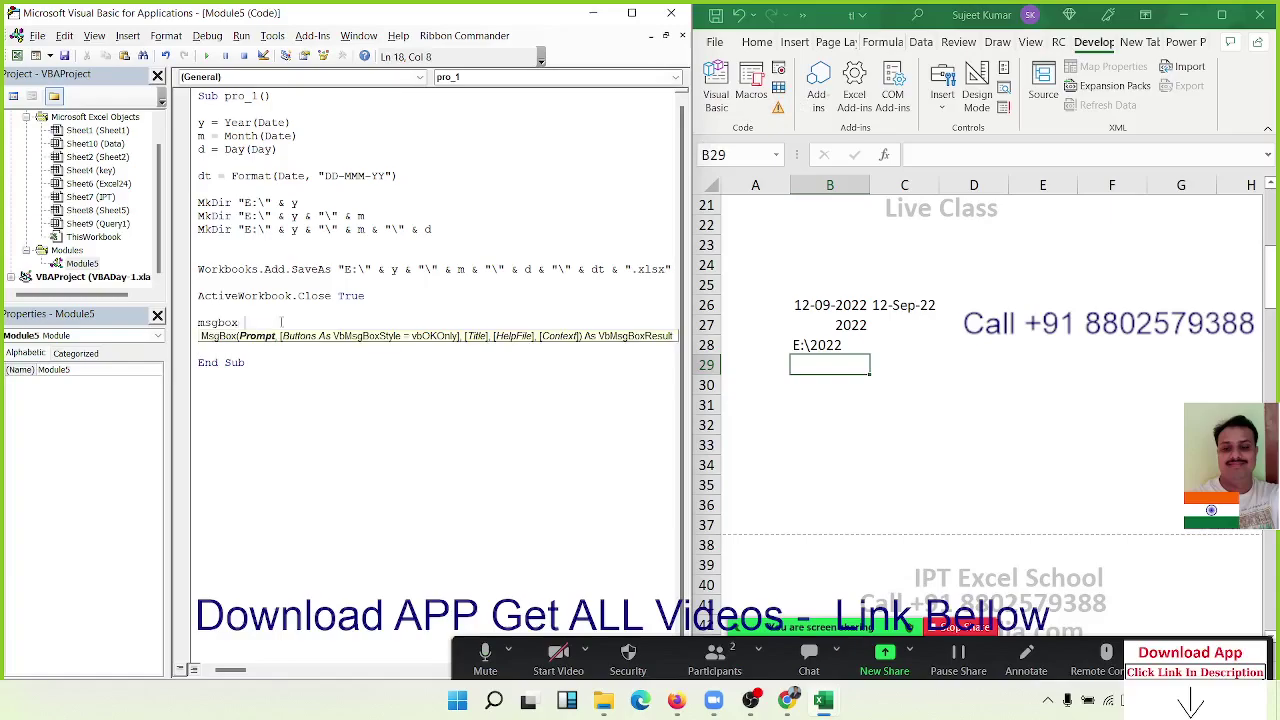
{"action": "type", "text": " \"Fil"}
{"action": "key", "text": "BackSpace"}
{"action": "key", "text": "BackSpace"}
{"action": "type", "text": "le "}
{"action": "type", "text": "& fo"}
{"action": "type", "text": "lder C"}
{"action": "type", "text": "reated\""}
{"action": "left_click", "coordinate": [411, 243]}
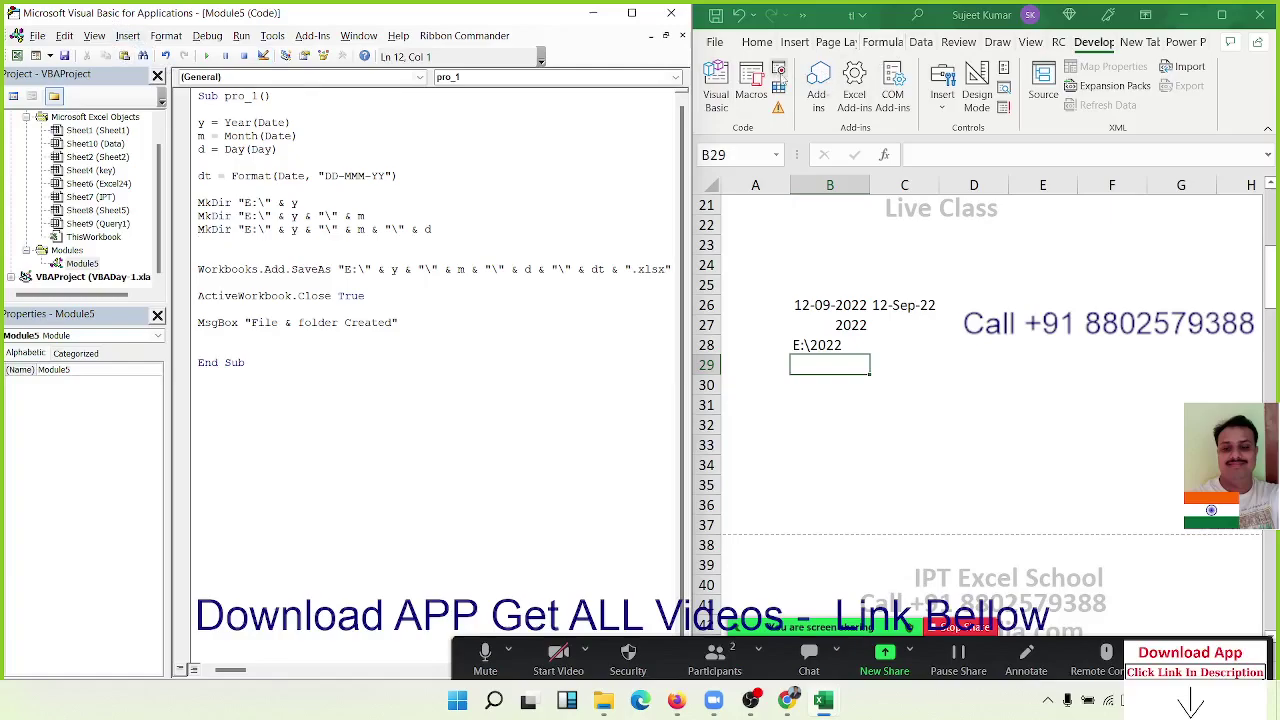
{"action": "left_click", "coordinate": [756, 86]}
Step: Run pro_1, correct Day(Day) to Day(Date) after the compile error, and view drive E:
{"action": "left_click", "coordinate": [756, 86]}
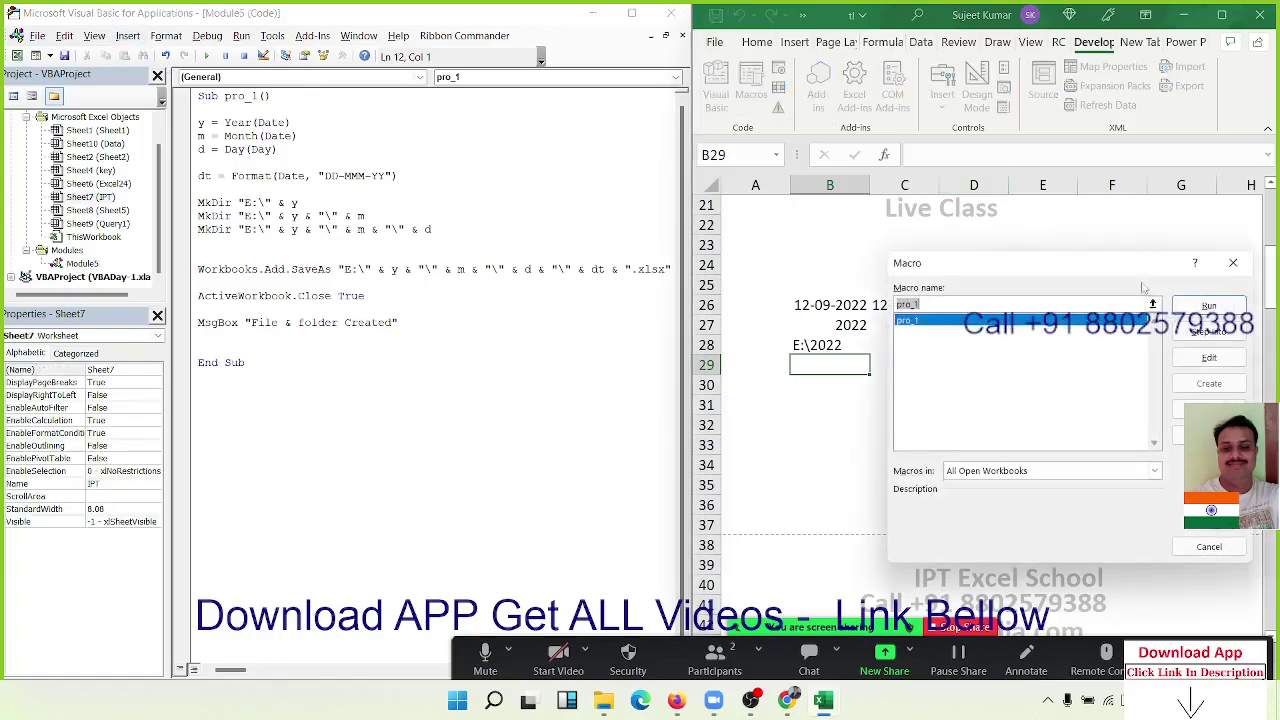
{"action": "left_click", "coordinate": [1206, 305]}
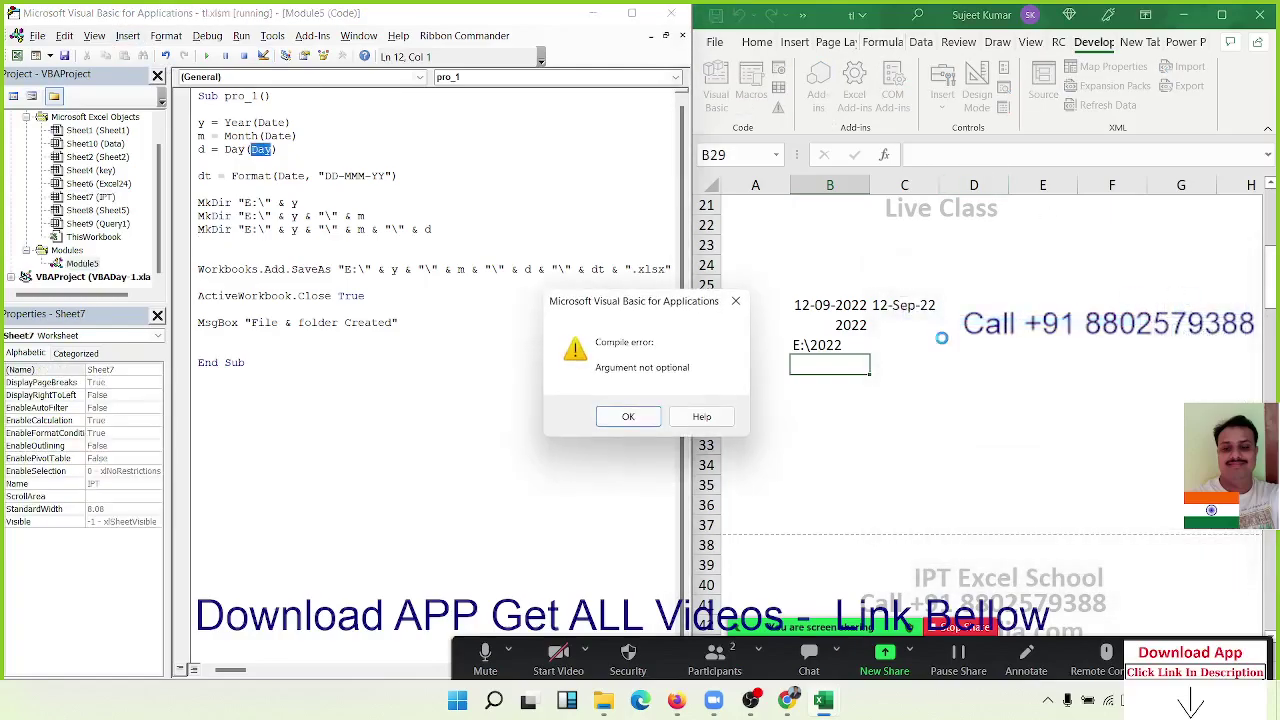
{"action": "left_click", "coordinate": [628, 416]}
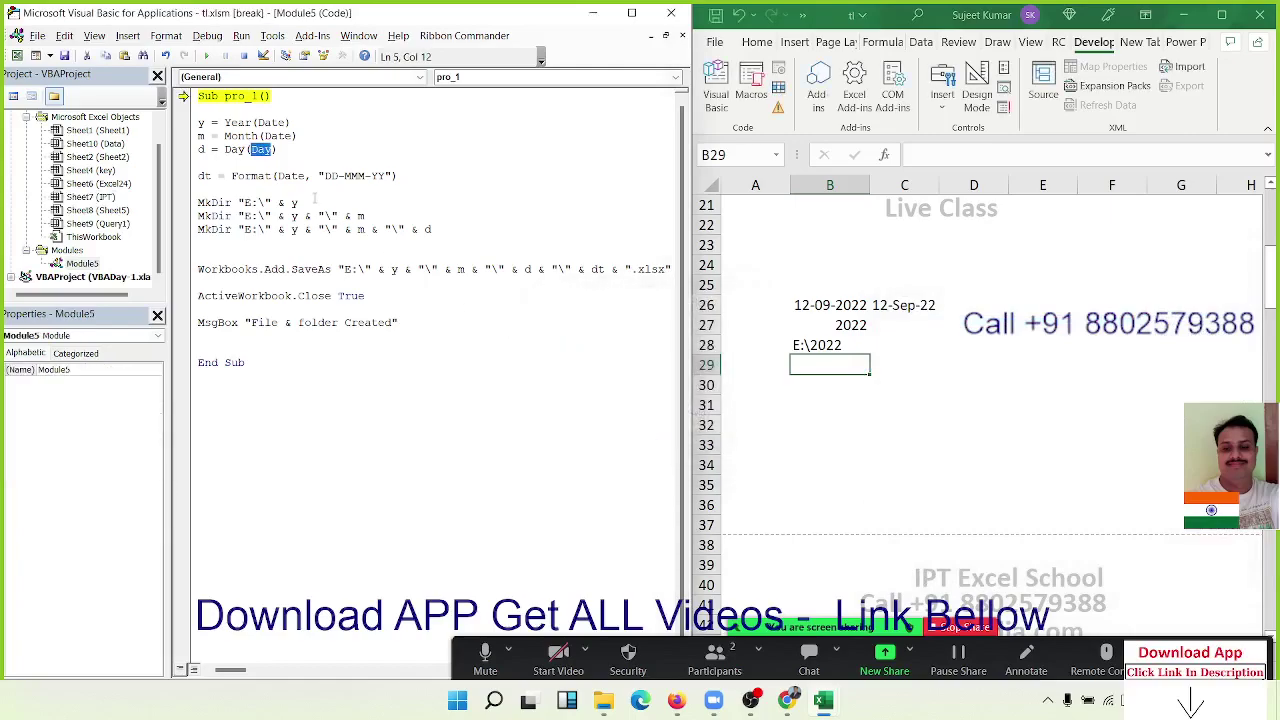
{"action": "type", "text": "date"}
{"action": "left_click", "coordinate": [309, 215]}
{"action": "left_click", "coordinate": [207, 56]}
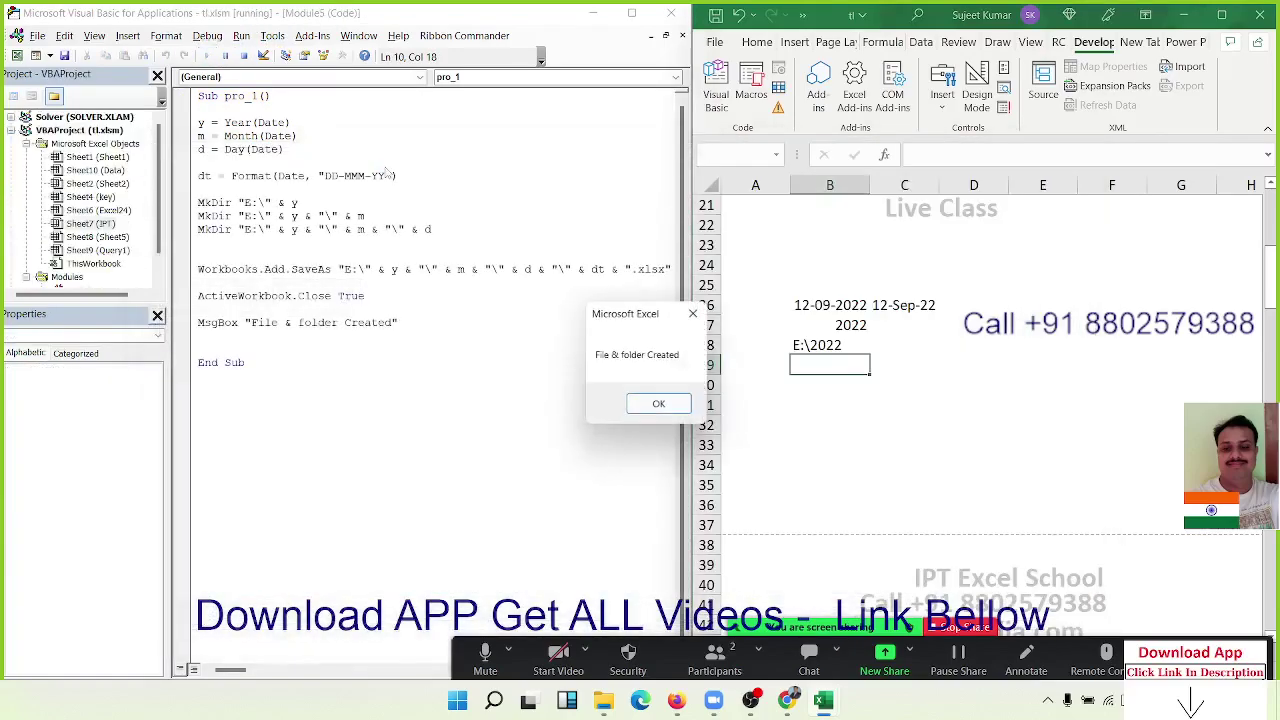
{"action": "left_click", "coordinate": [656, 403]}
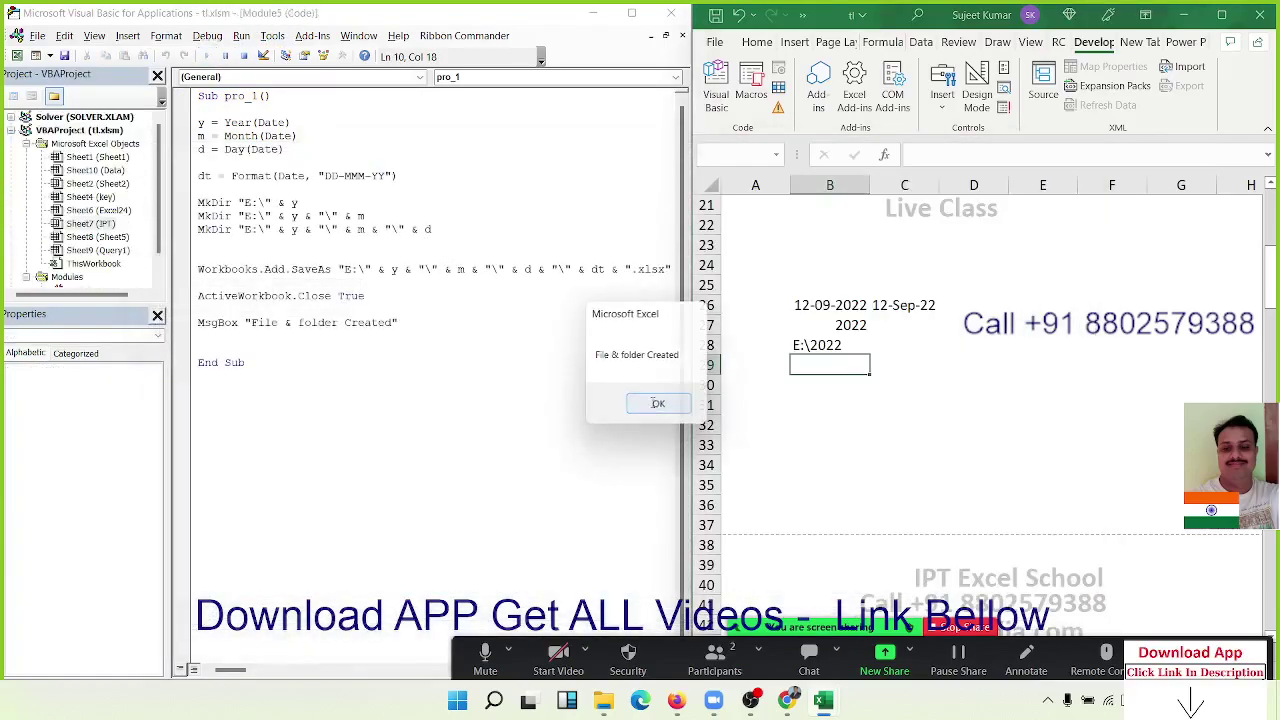
{"action": "left_click", "coordinate": [620, 703]}
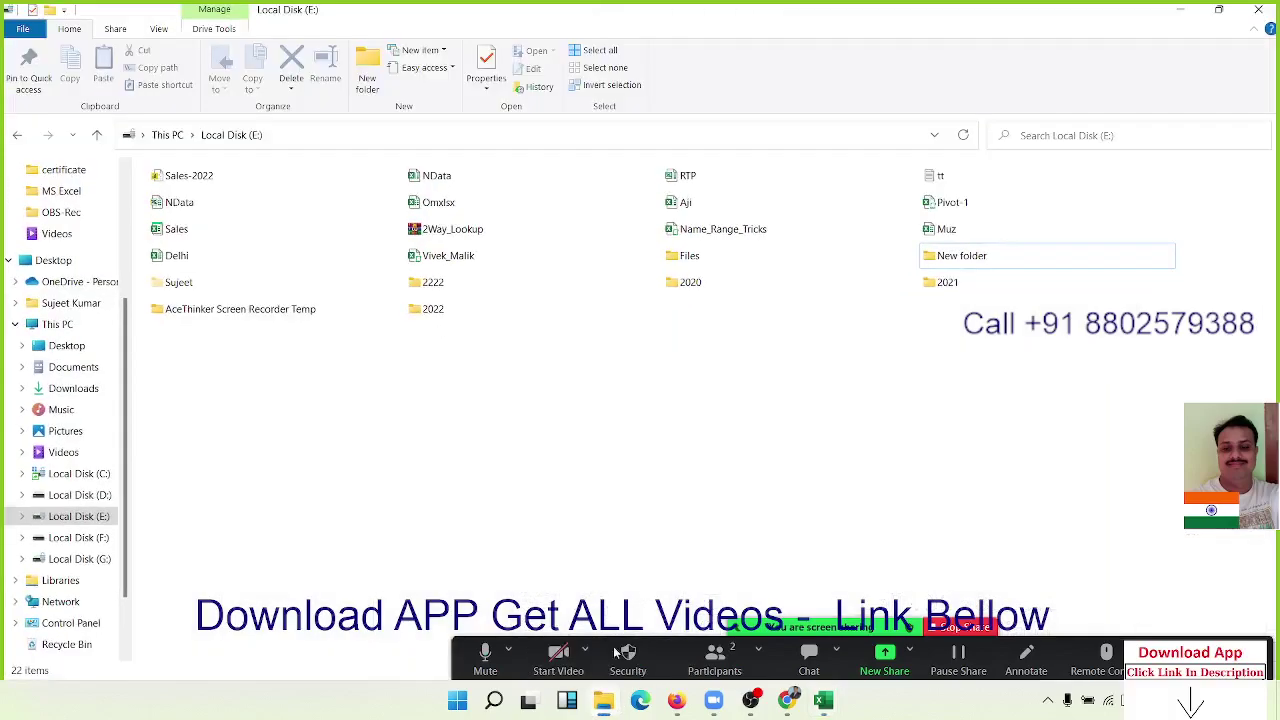
Step: Browse E:\2022\9\12 to confirm the 12-Sep-22 workbook, then close File Explorer
{"action": "double_click", "coordinate": [531, 309]}
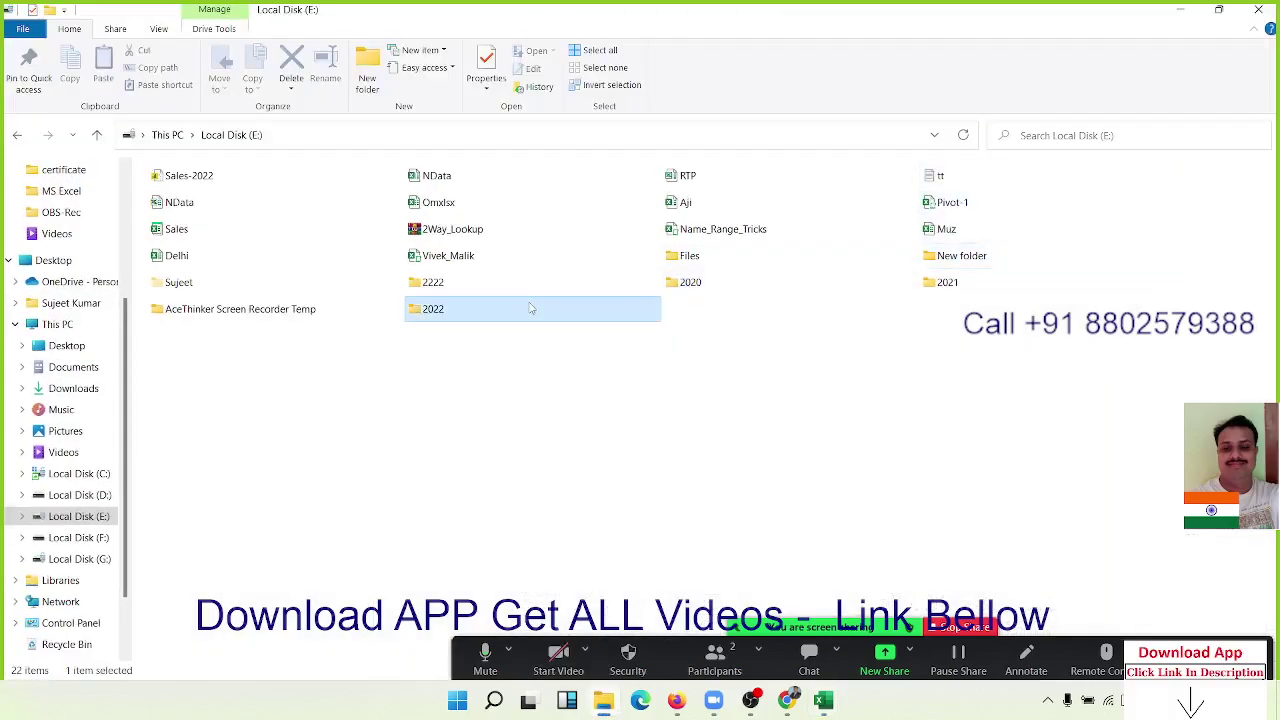
{"action": "double_click", "coordinate": [320, 197]}
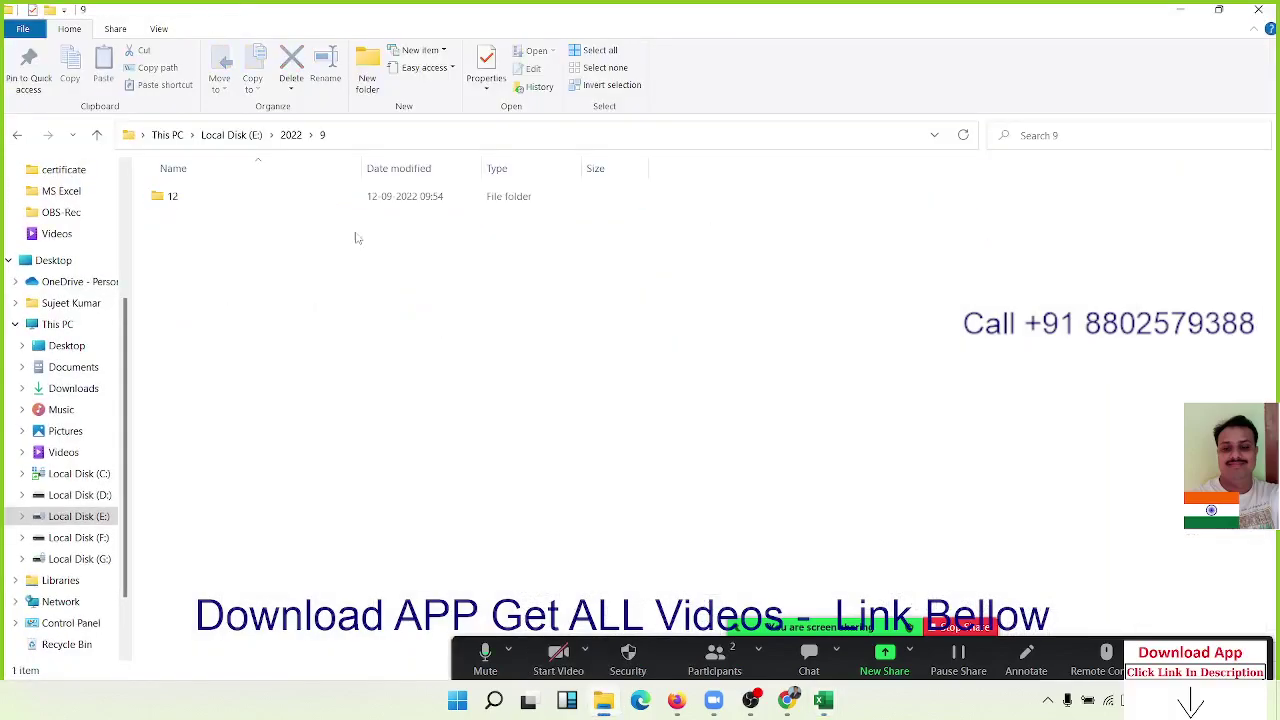
{"action": "double_click", "coordinate": [343, 196]}
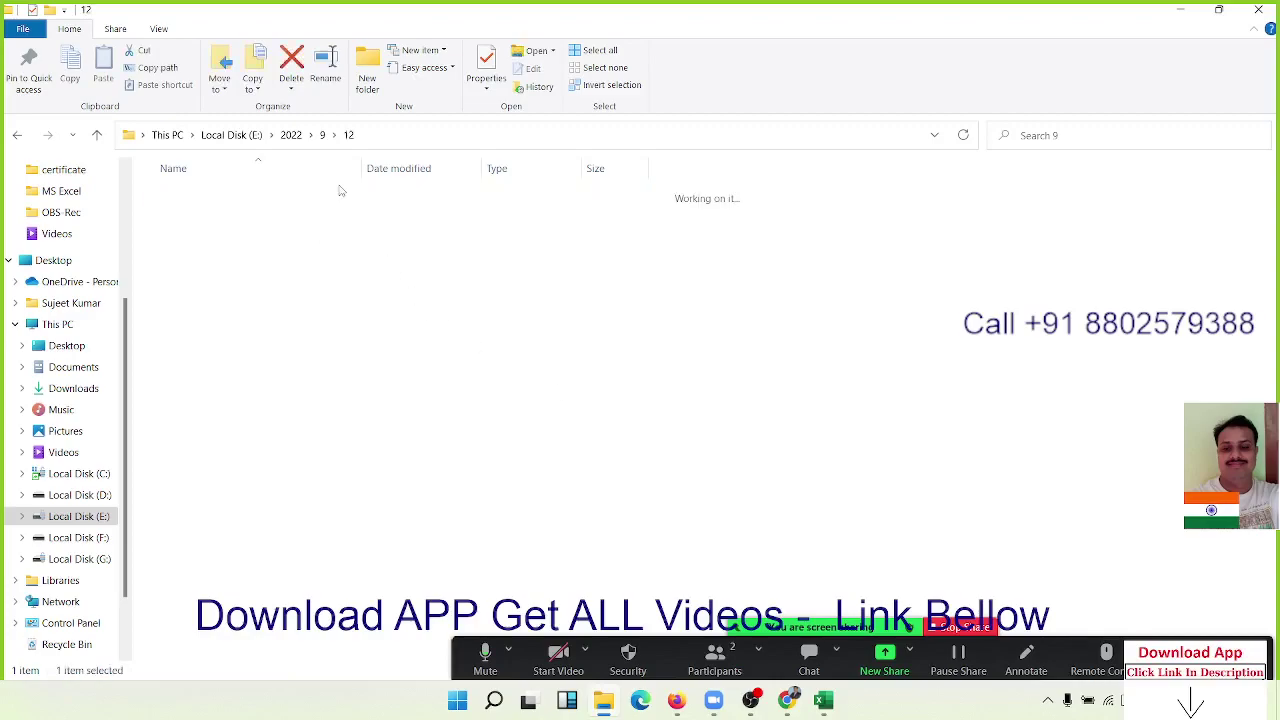
{"action": "left_click", "coordinate": [8, 139]}
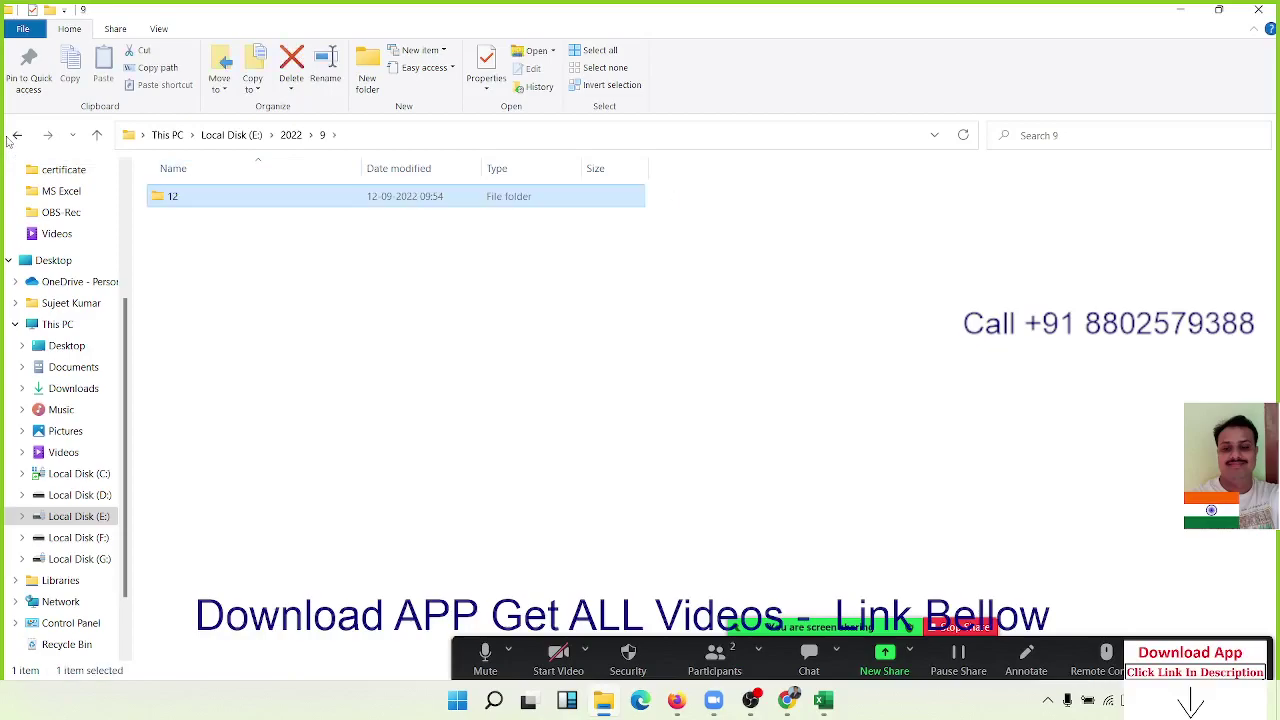
{"action": "left_click", "coordinate": [8, 139]}
{"action": "double_click", "coordinate": [254, 205]}
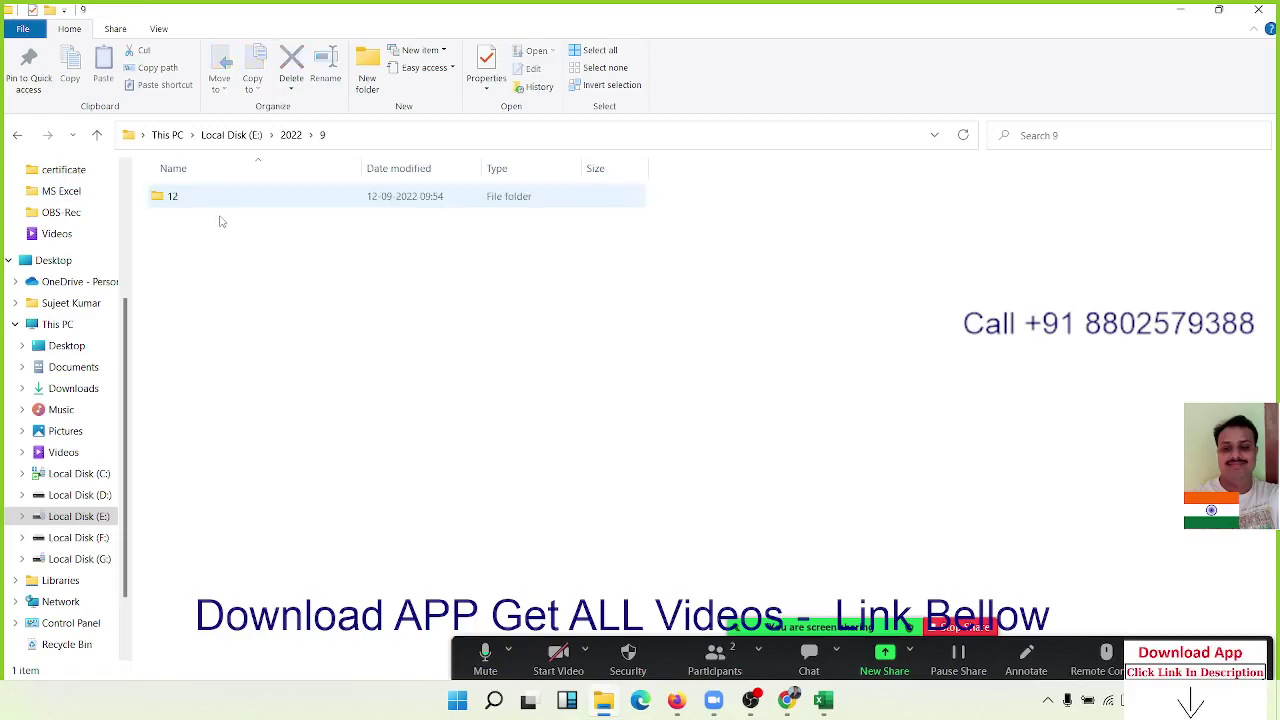
{"action": "left_click", "coordinate": [1258, 9]}
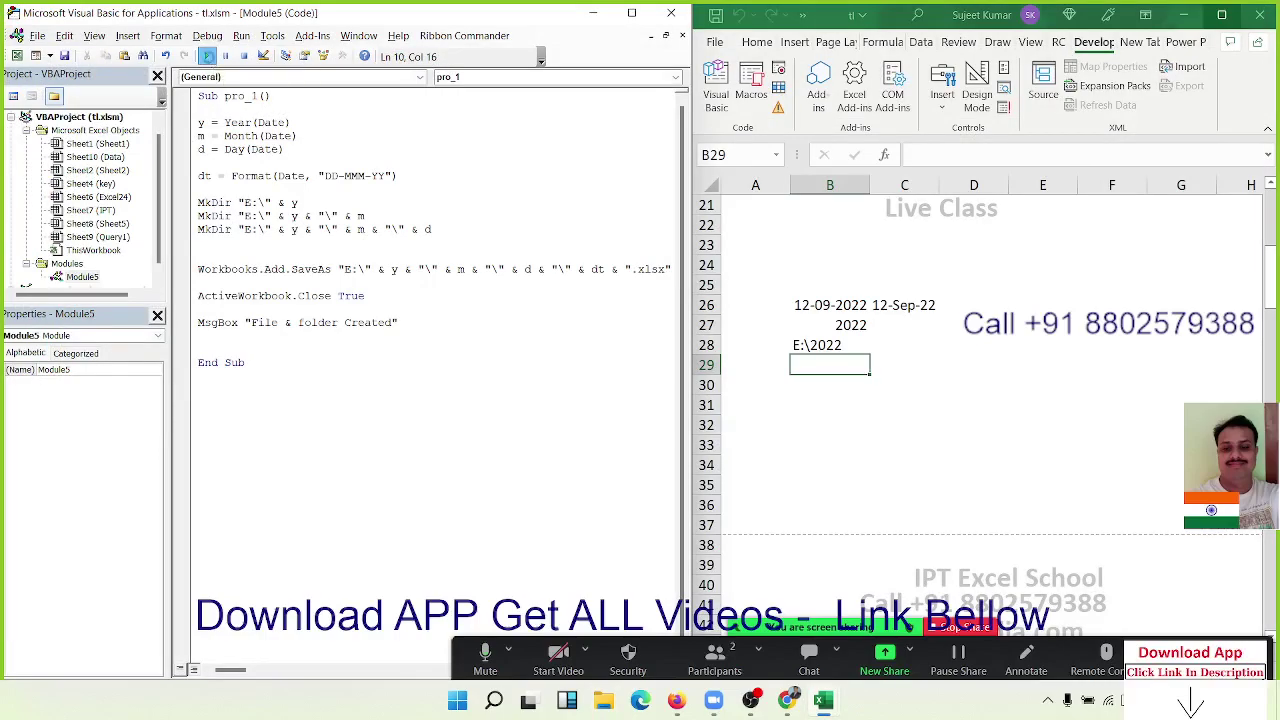
{"action": "left_click", "coordinate": [208, 56]}
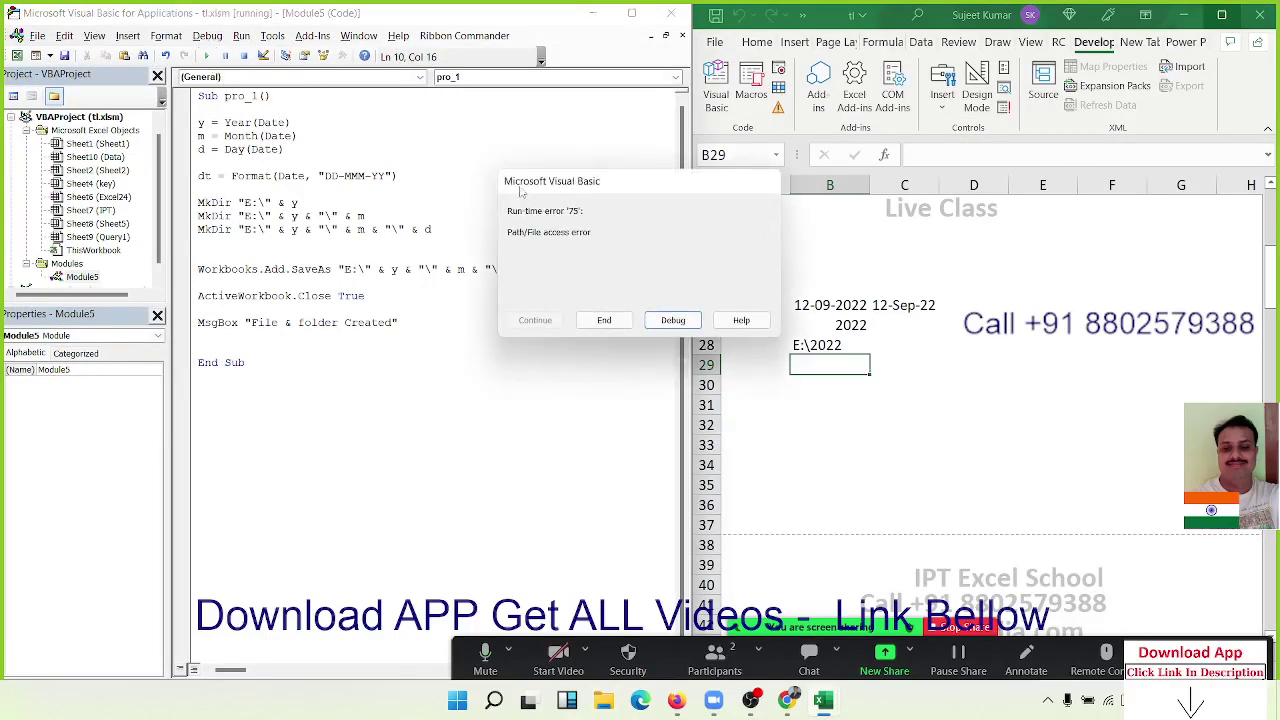
{"action": "left_click_drag", "start_coordinate": [520, 192], "coordinate": [355, 397]}
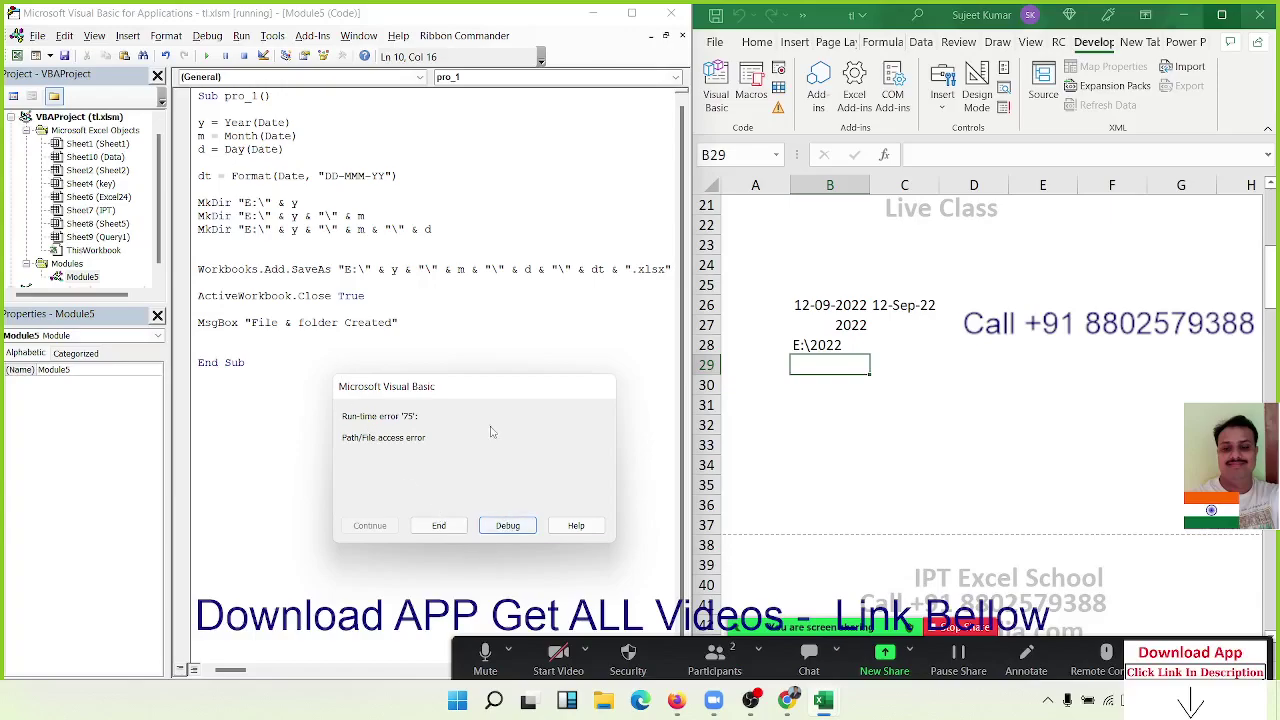
{"action": "left_click_drag", "start_coordinate": [480, 391], "coordinate": [480, 366]}
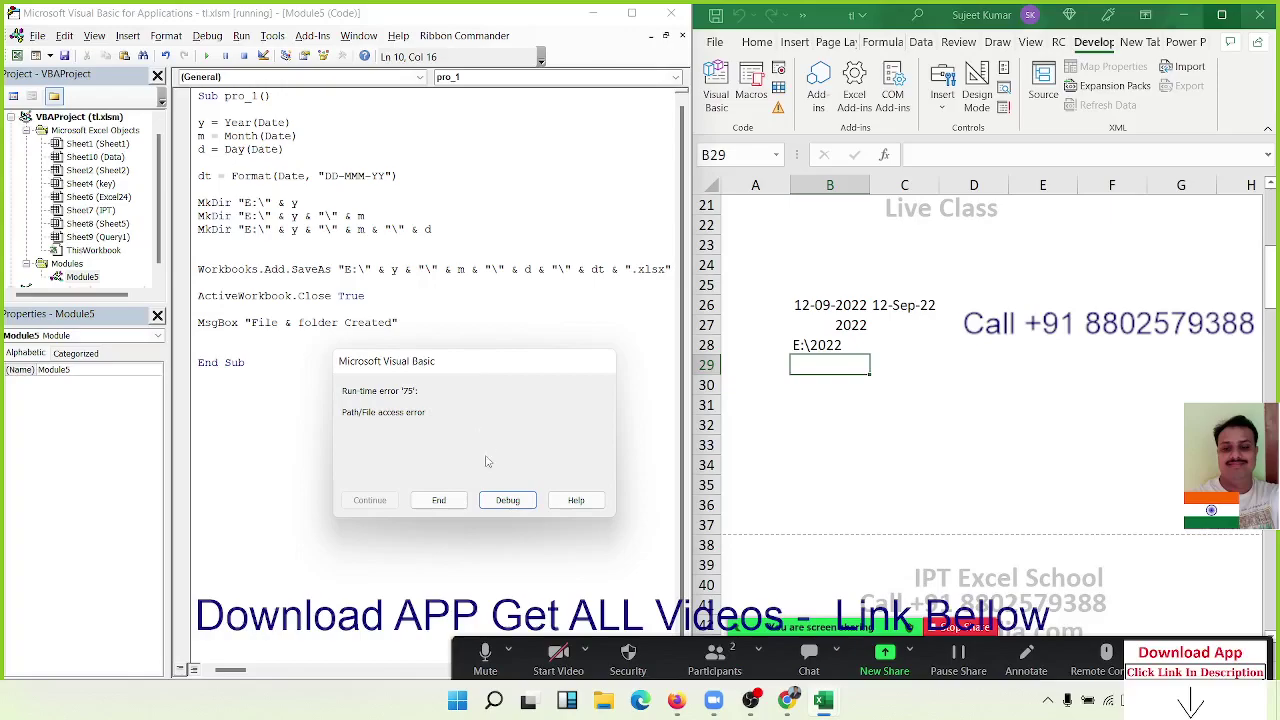
{"action": "left_click", "coordinate": [439, 500]}
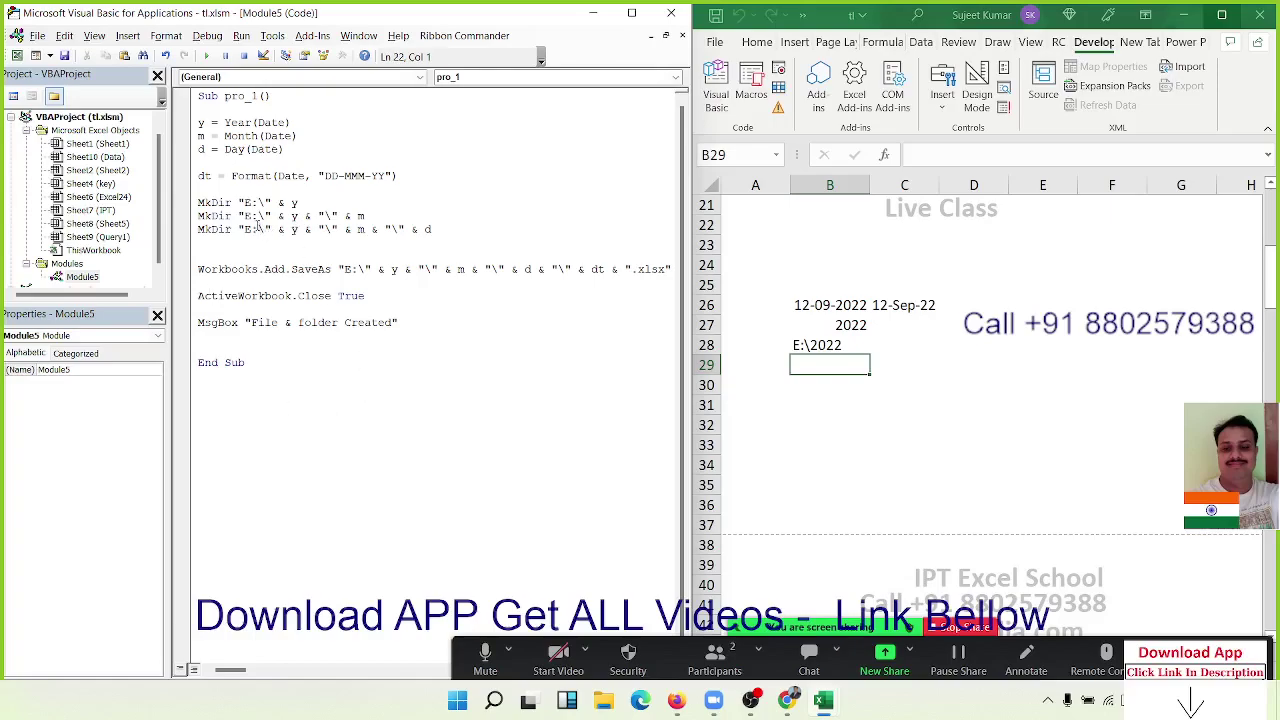
Step: Insert On Error Resume Next below dt = Format so existing folders don't halt the macro
{"action": "left_click", "coordinate": [227, 190]}
{"action": "key", "text": "Return"}
{"action": "key", "text": "Up"}
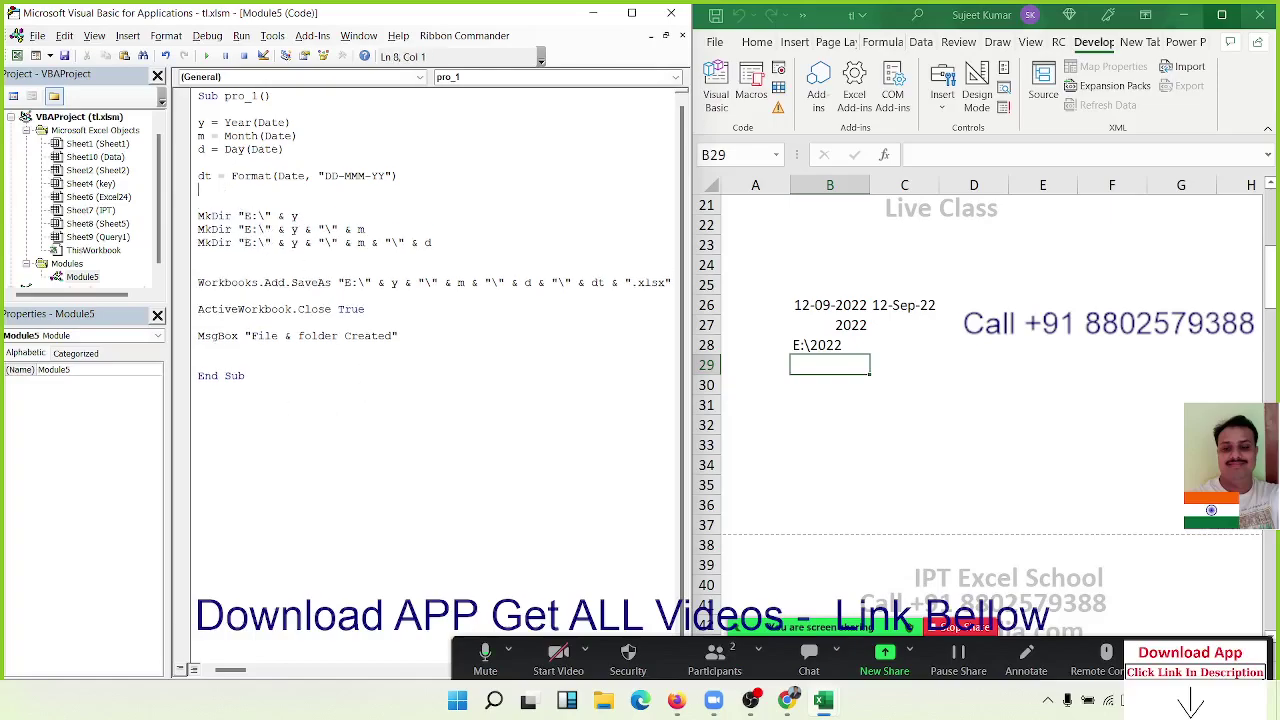
{"action": "type", "text": "on e"}
{"action": "type", "text": "rror "}
{"action": "type", "text": "resume "}
{"action": "type", "text": "next"}
{"action": "key", "text": "Return"}
{"action": "mouse_move", "coordinate": [200, 205]}
{"action": "left_mouse_down"}
{"action": "mouse_move", "coordinate": [338, 336]}
{"action": "mouse_move", "coordinate": [437, 345]}
{"action": "left_mouse_up"}
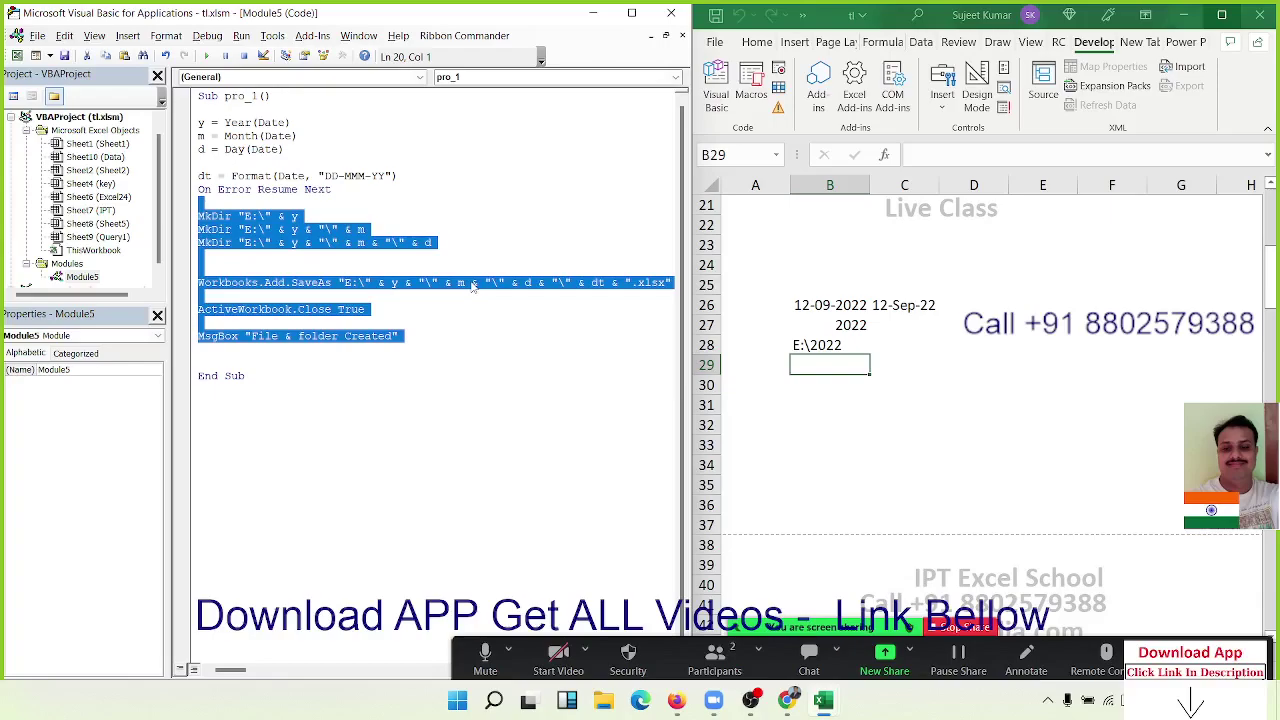
Step: Select the whole pro_1 macro from Sub to End Sub and bring WhatsApp Web forward
{"action": "left_click", "coordinate": [286, 372]}
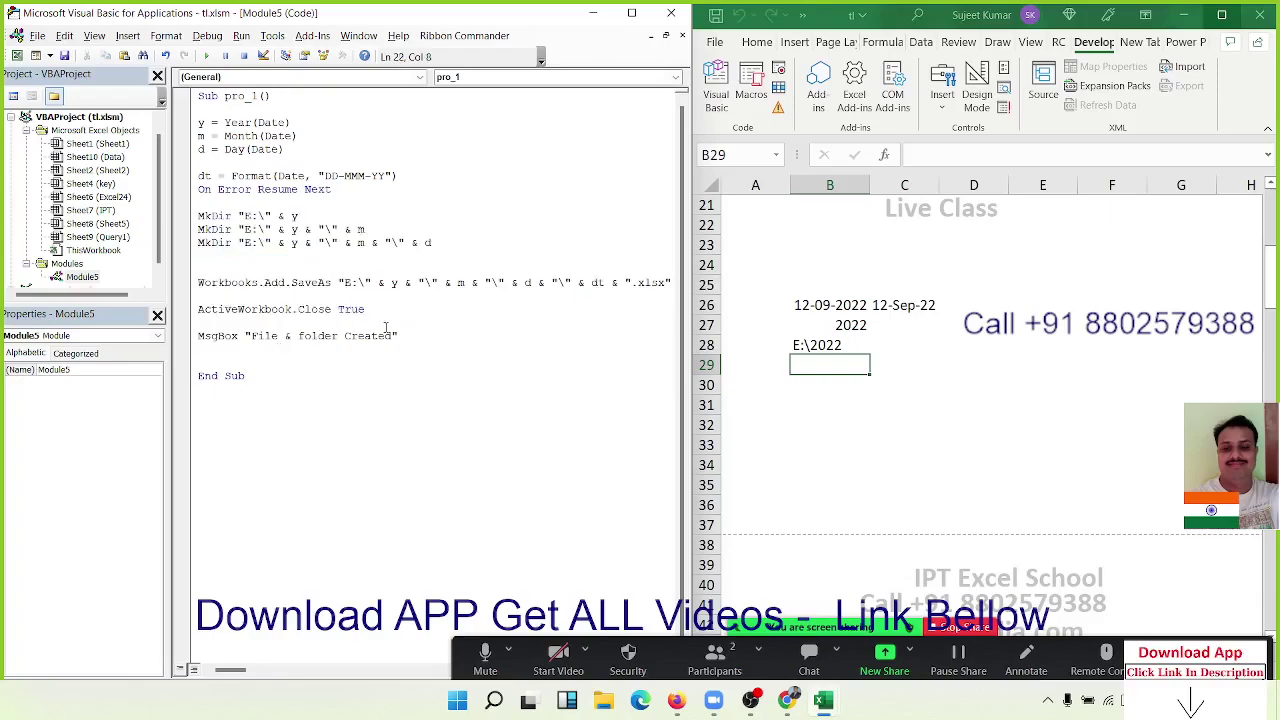
{"action": "left_click", "coordinate": [266, 358]}
{"action": "left_click_drag", "start_coordinate": [252, 337], "coordinate": [391, 340]}
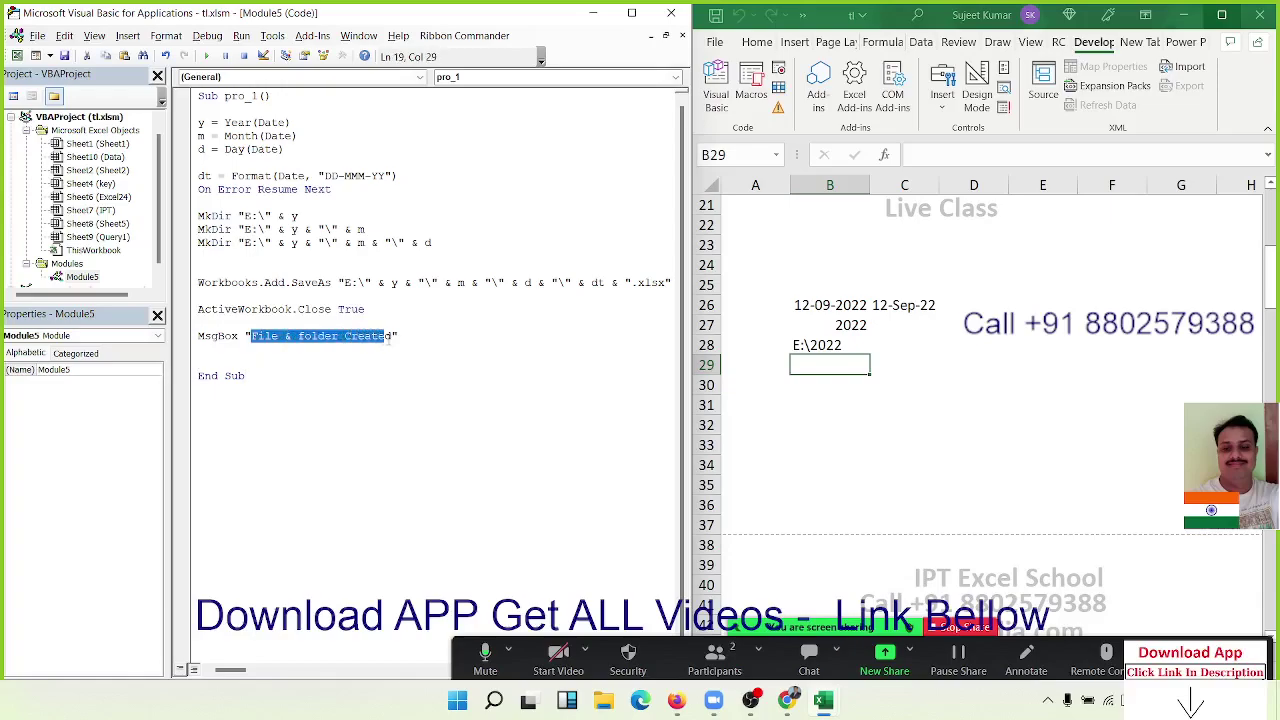
{"action": "left_click", "coordinate": [395, 408]}
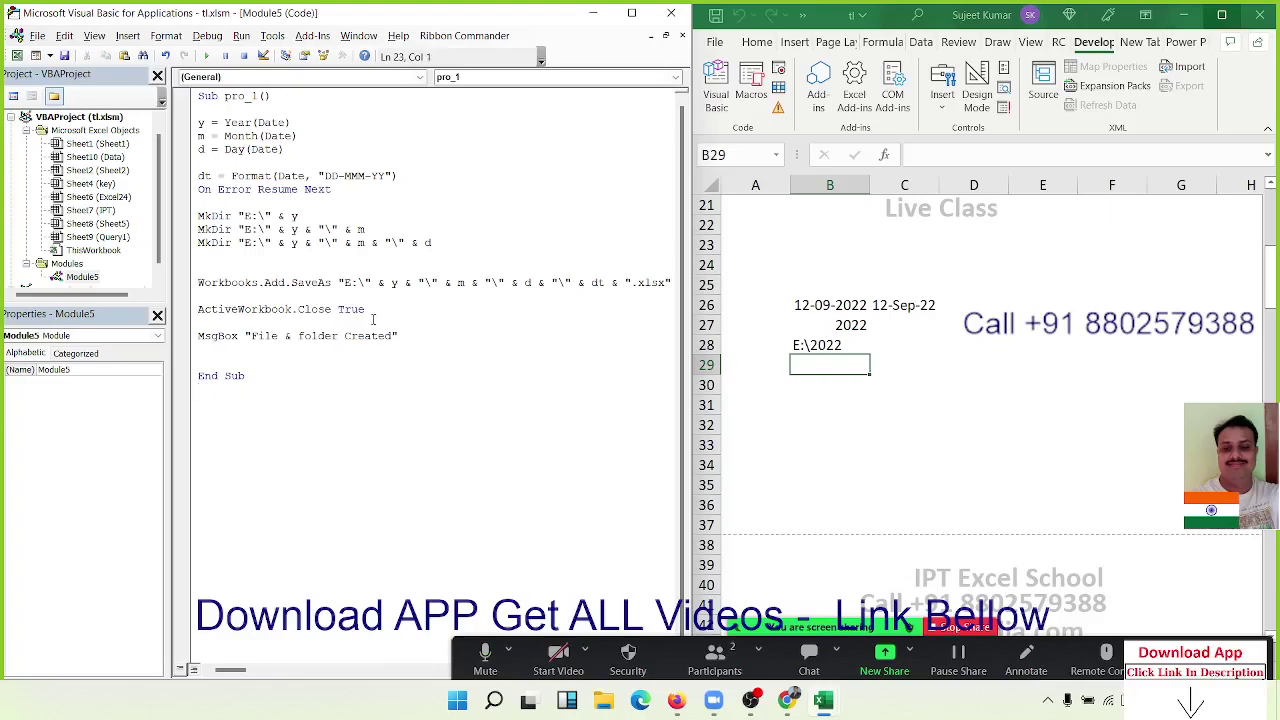
{"action": "left_click_drag", "start_coordinate": [252, 384], "coordinate": [181, 94]}
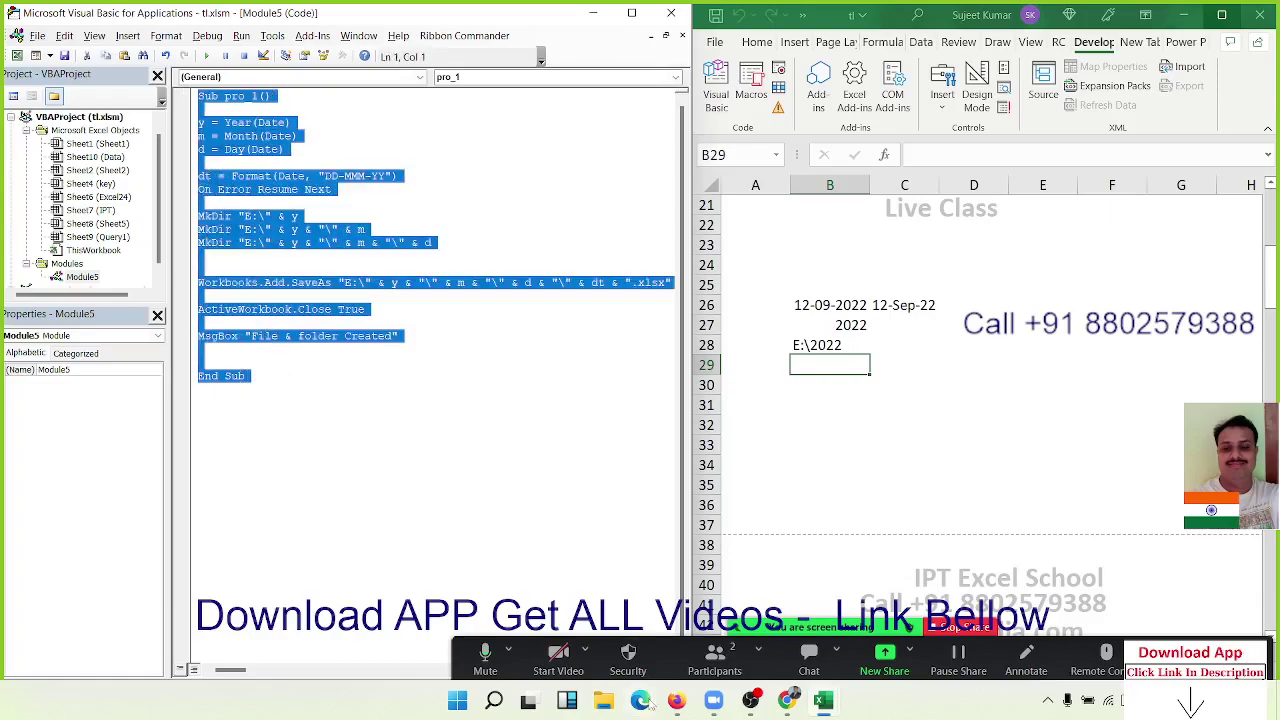
{"action": "left_click", "coordinate": [686, 706]}
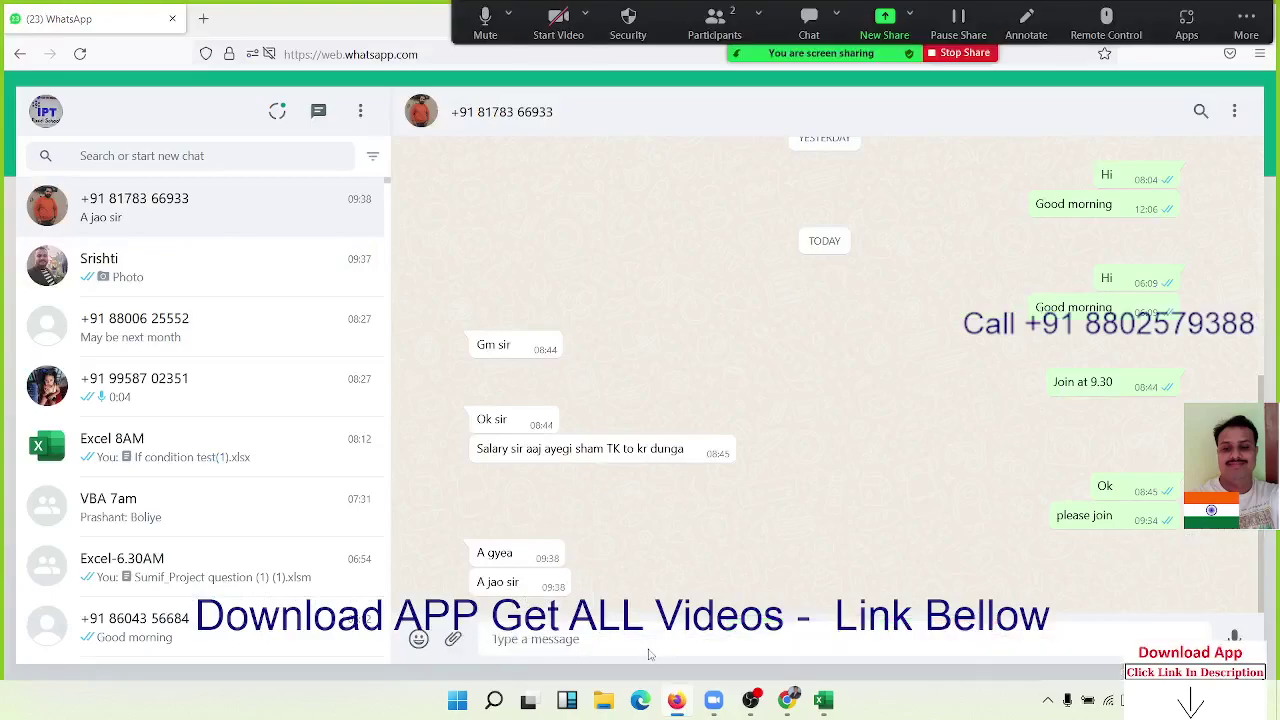
Step: Paste the pro_1 macro code into the chat and send it
{"action": "key", "text": "ctrl+v"}
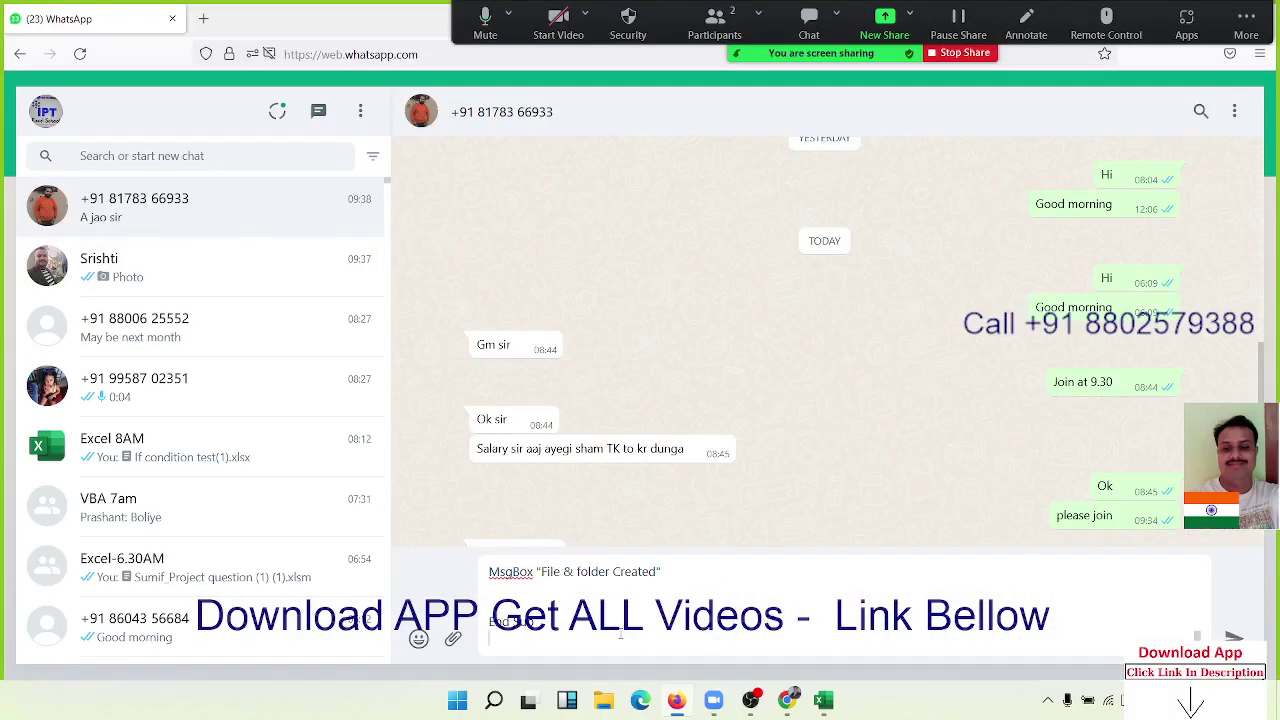
{"action": "key", "text": "Return"}
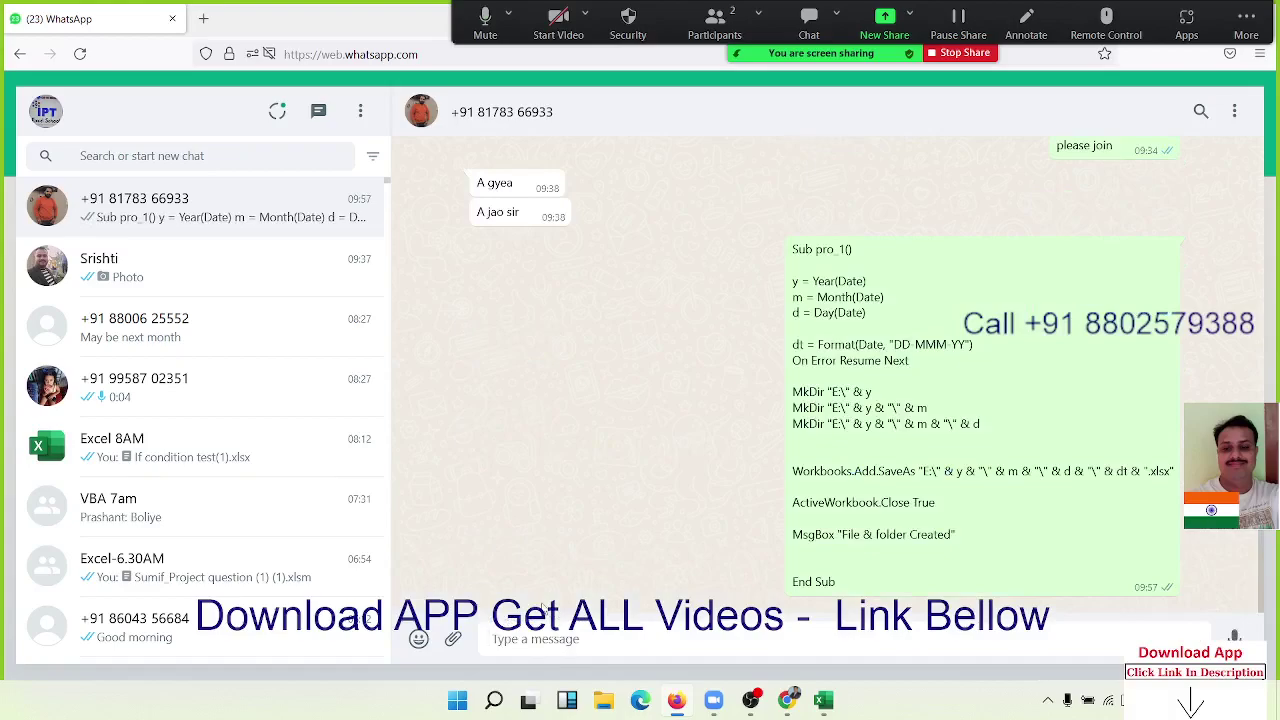